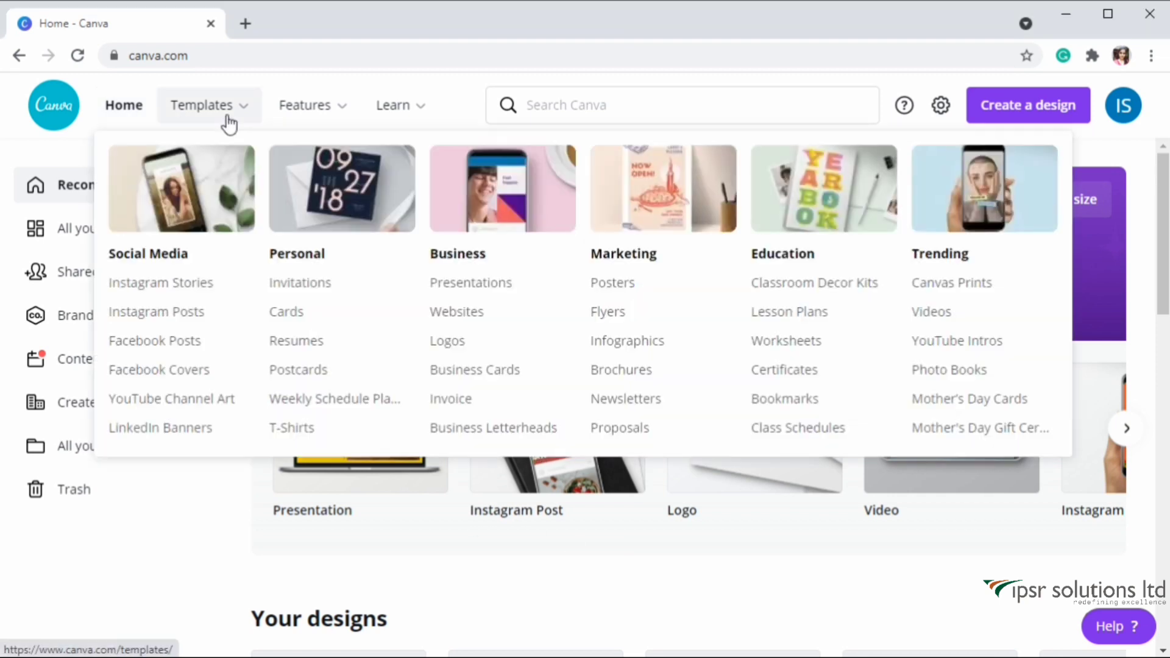
# Scroll through the home page's feature and template sections, then go to the Brand Kit page.
pyautogui.moveTo(345, 122)
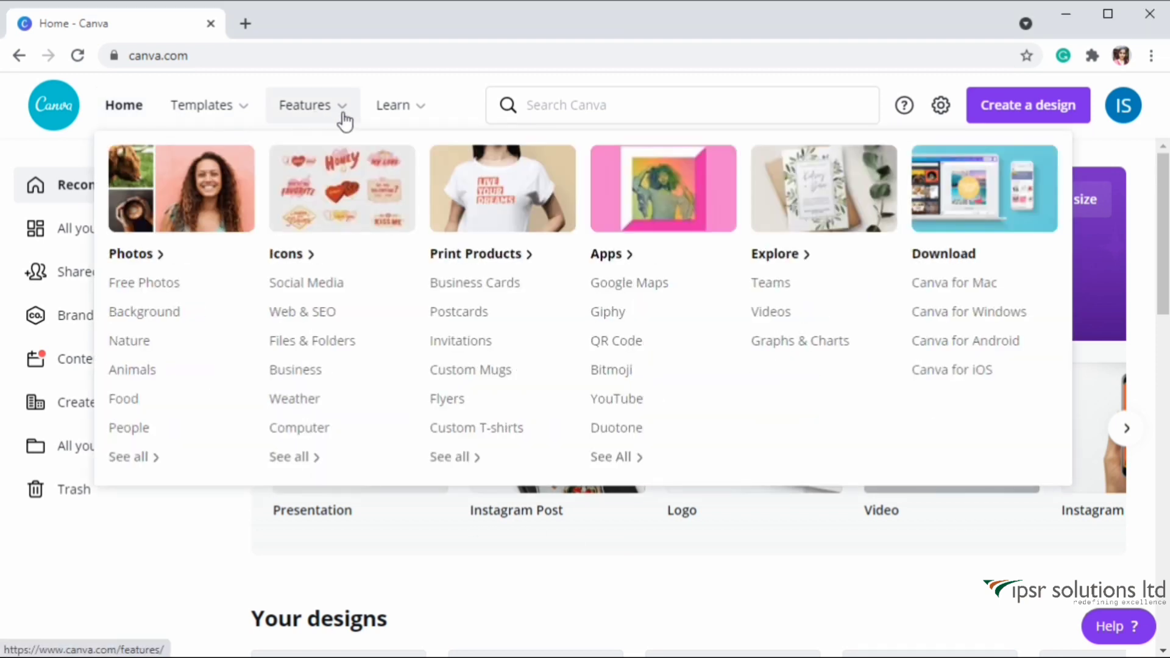
pyautogui.scroll(-2, 1161, 451)
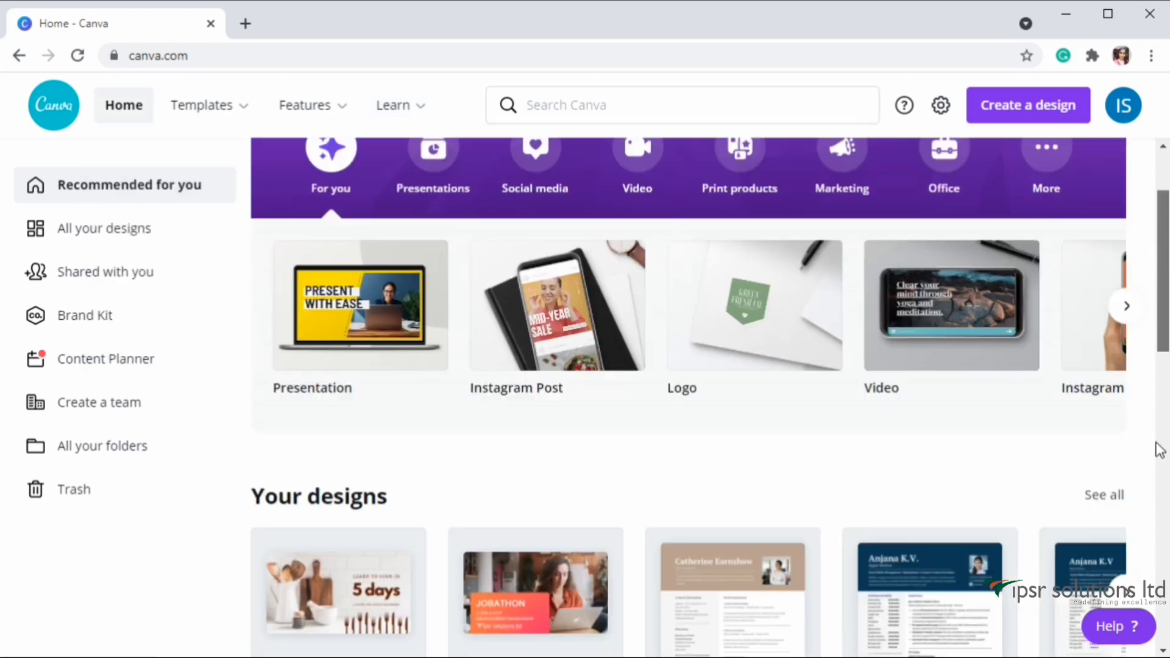
pyautogui.scroll(-20, 1160, 451)
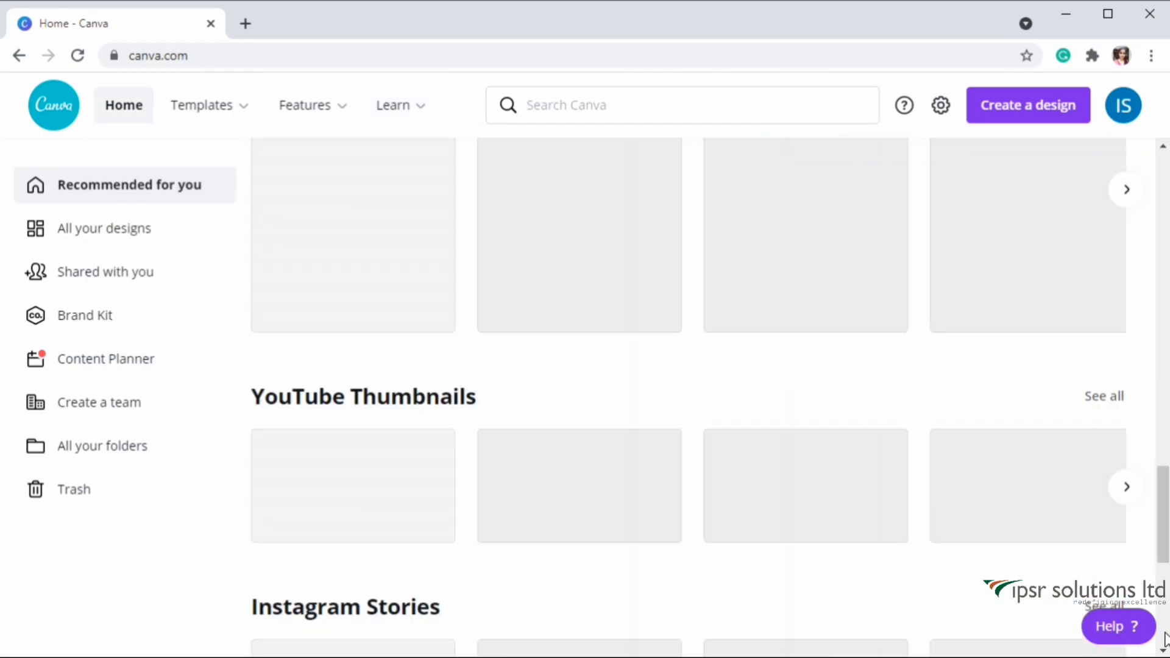
pyautogui.scroll(-7, 1164, 548)
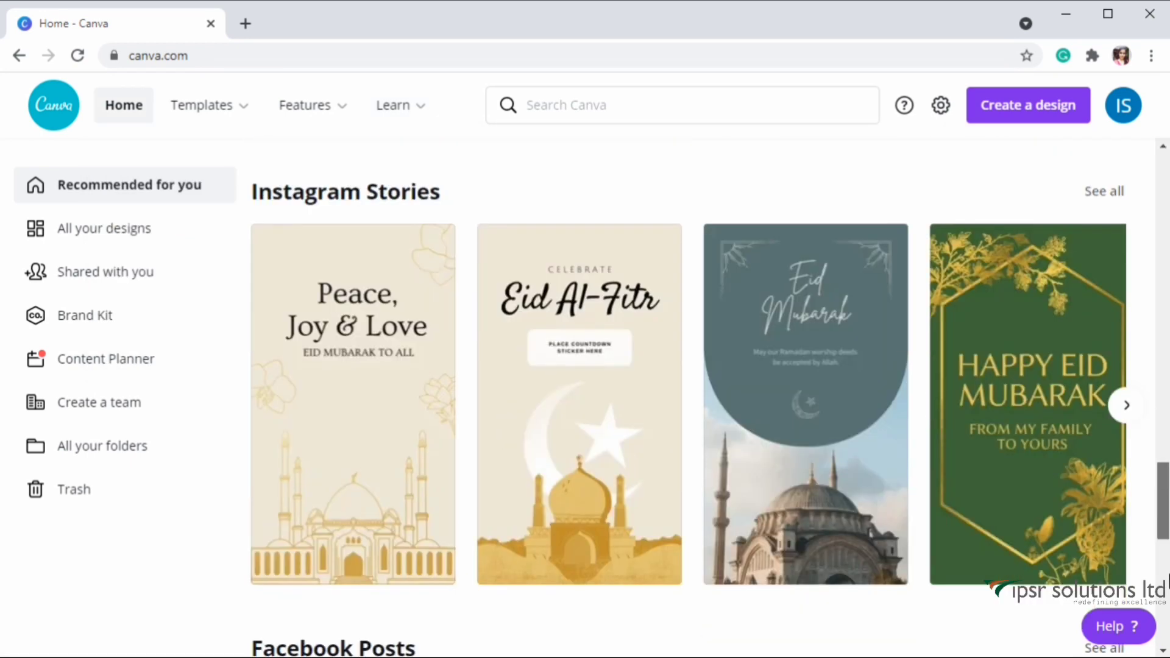
pyautogui.scroll(20, 1165, 500)
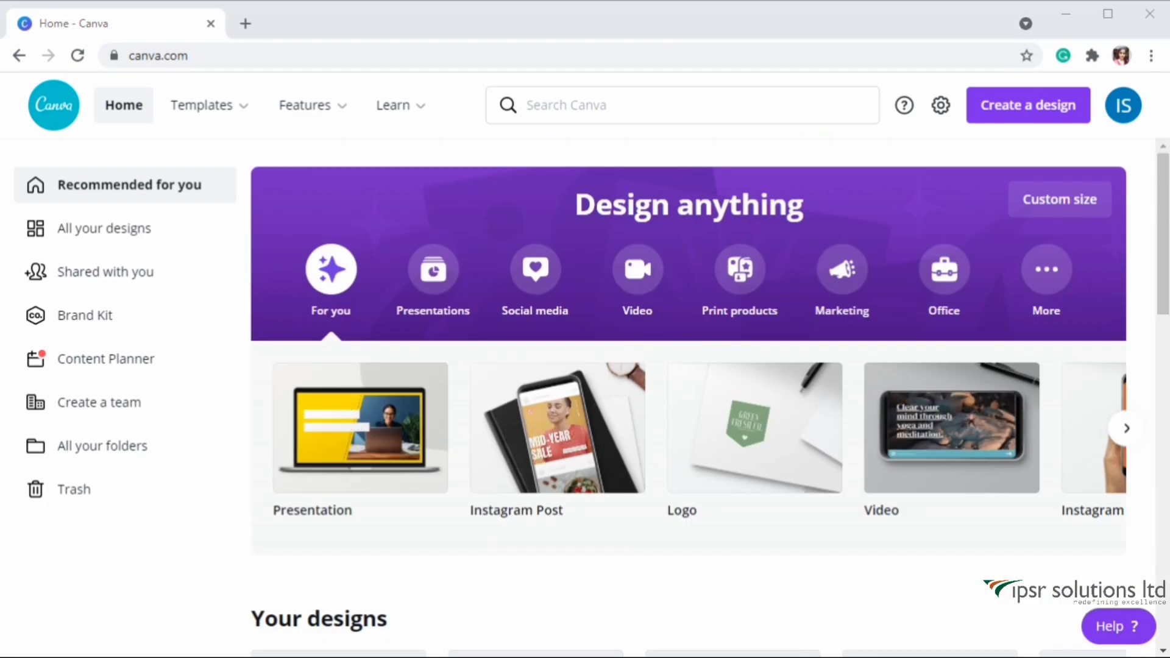
pyautogui.click(132, 323)
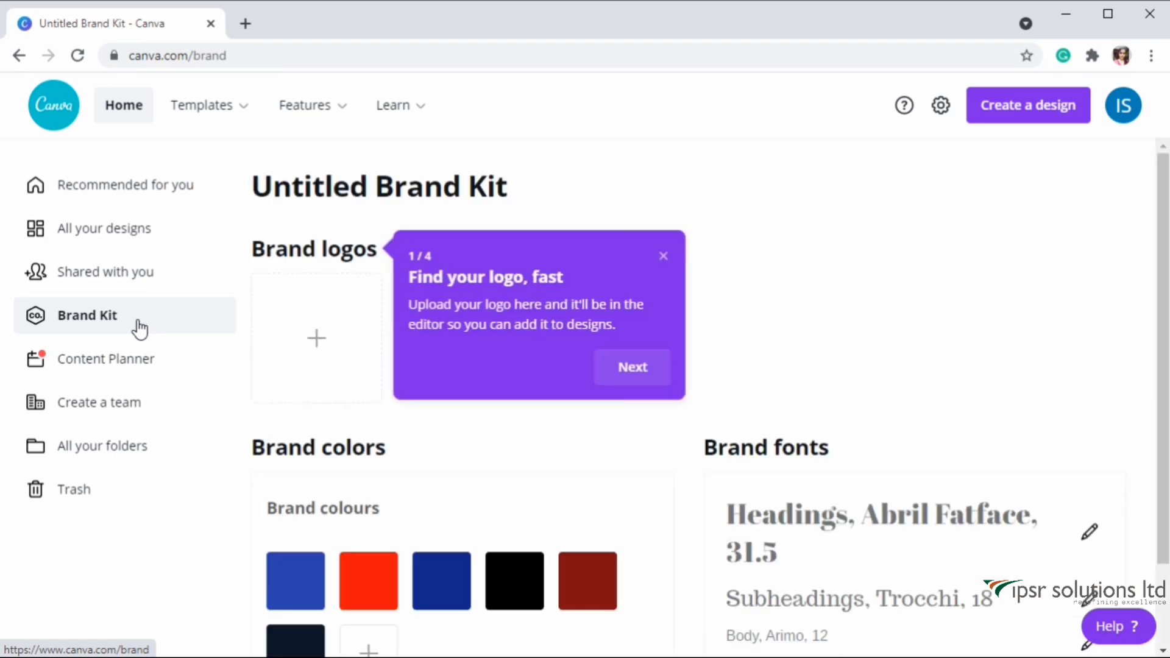
# Step through all four Brand Kit tour tips and dismiss the tour with Got it.
pyautogui.click(623, 392)
pyautogui.click(656, 569)
pyautogui.click(1085, 573)
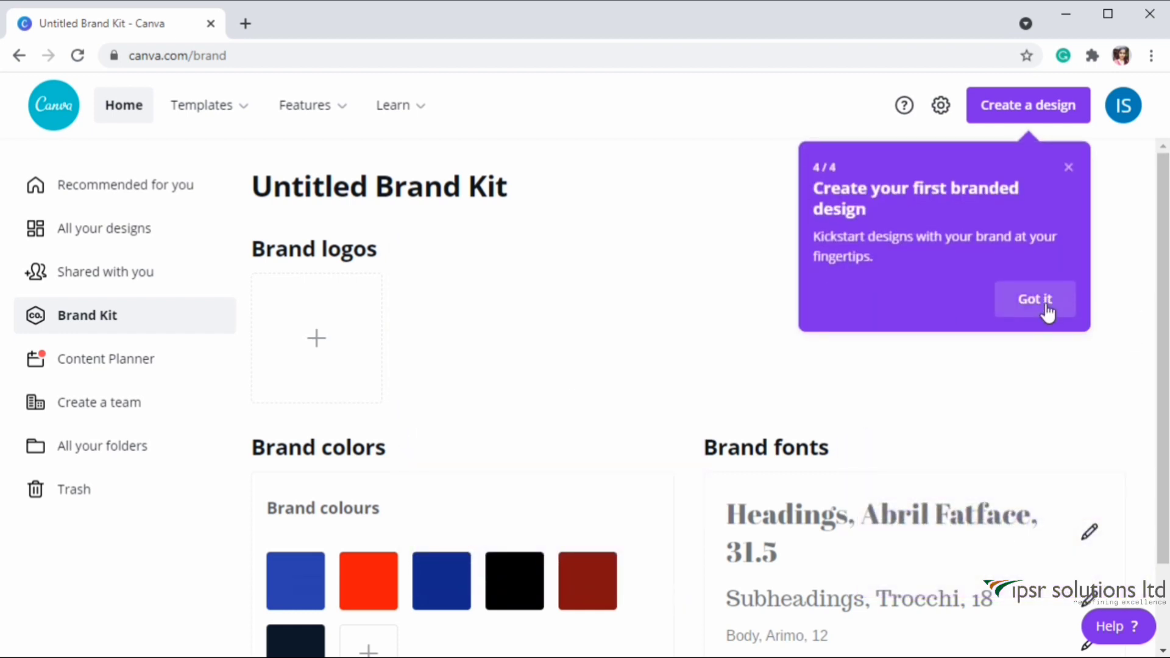
pyautogui.click(1048, 315)
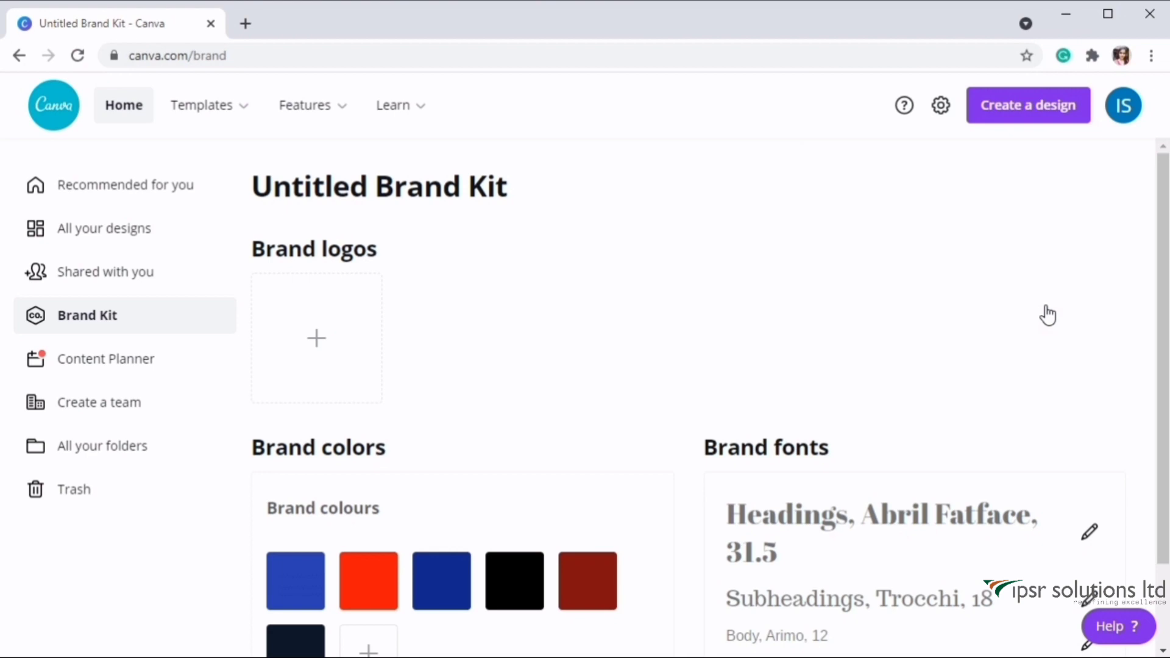
# Upload logo.png as a brand logo in the Untitled Brand Kit.
pyautogui.click(316, 355)
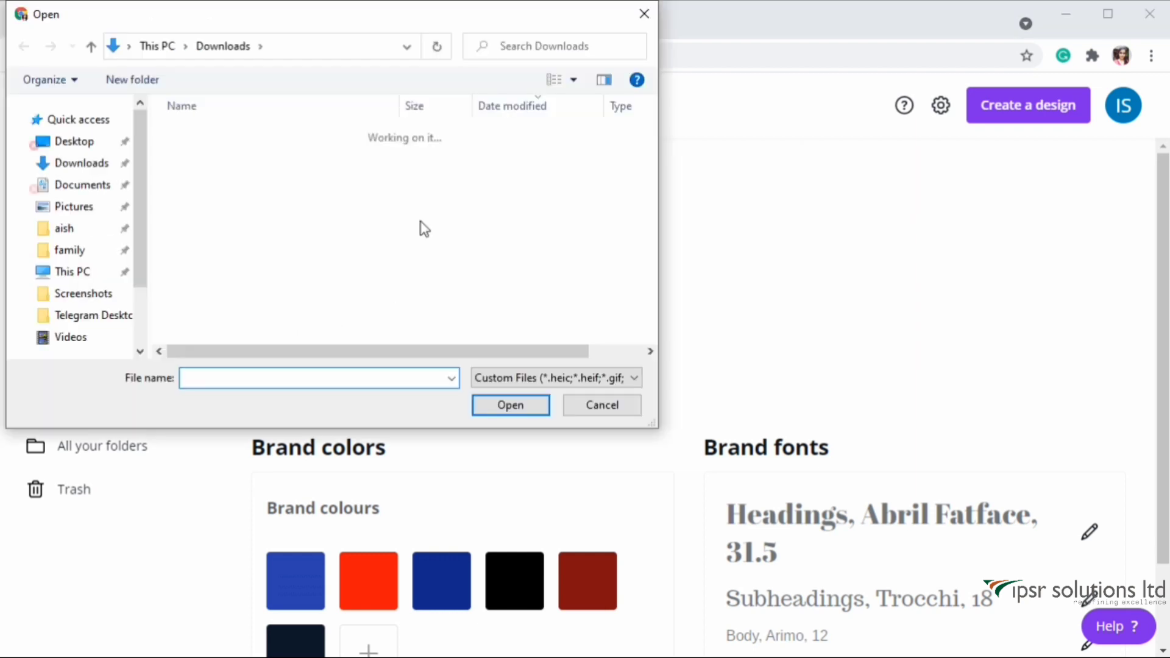
pyautogui.click(527, 411)
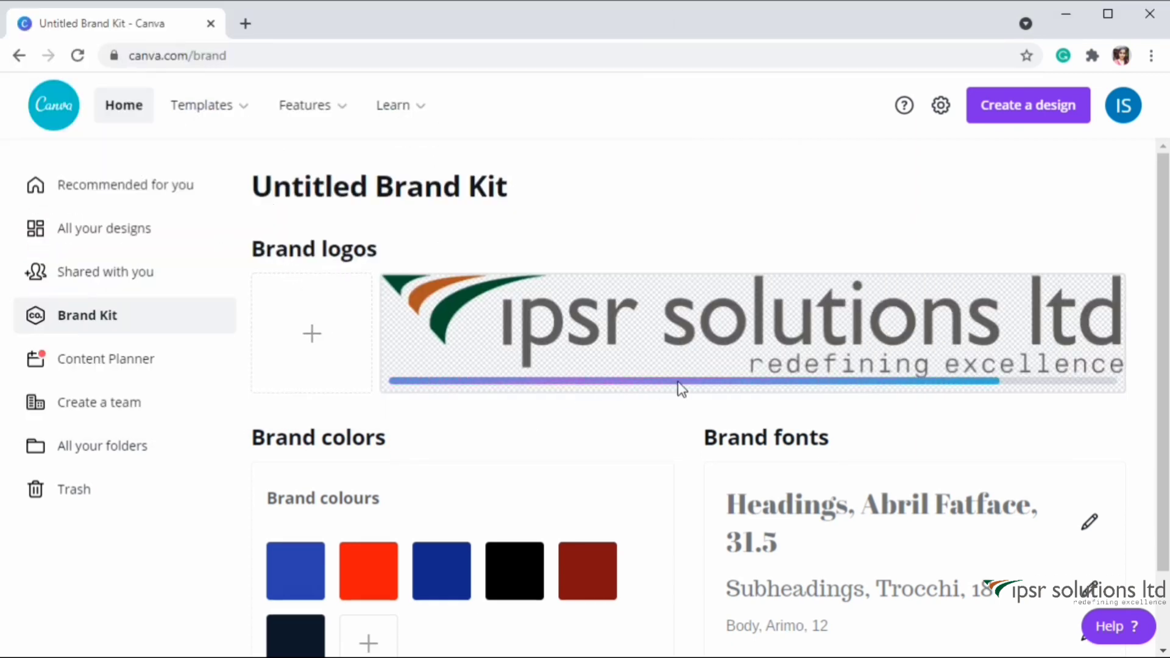
pyautogui.scroll(-1, 1162, 314)
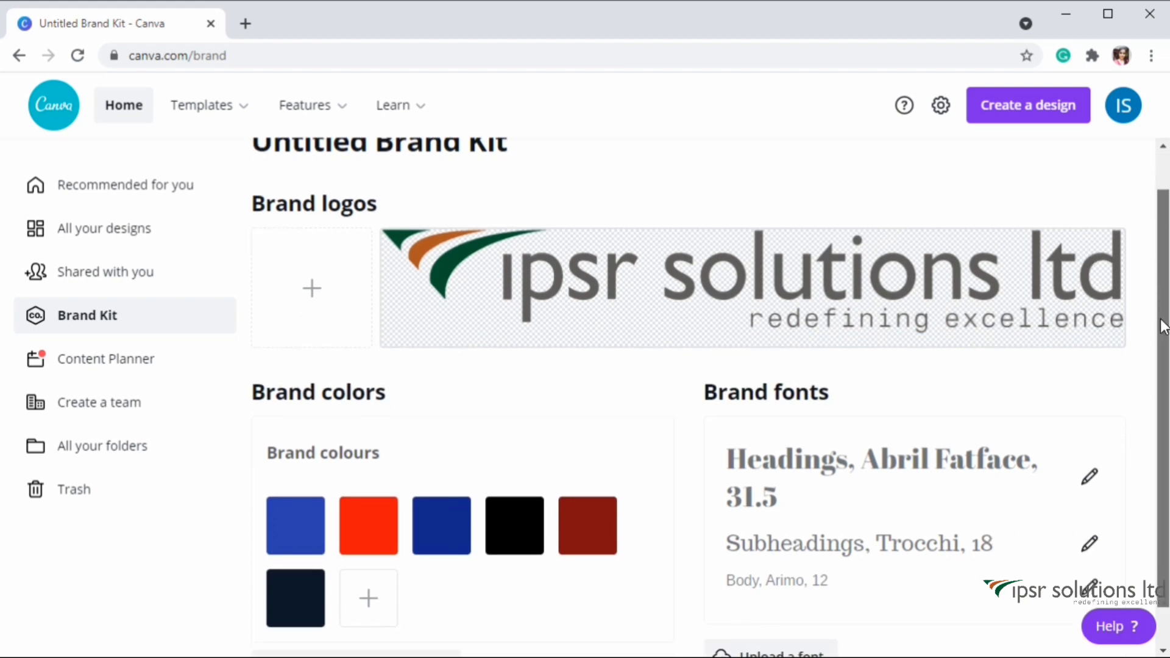
pyautogui.scroll(-2, 1162, 329)
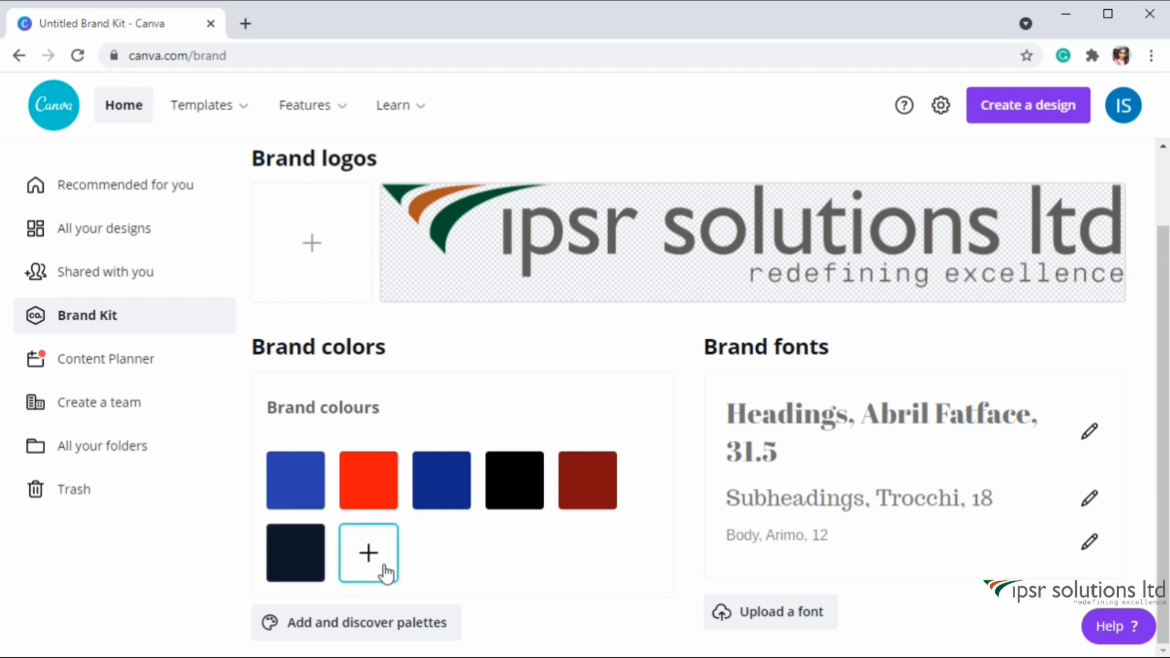
# Extract a colour palette from logo.png and keep it in the Brand Kit.
pyautogui.click(1107, 208)
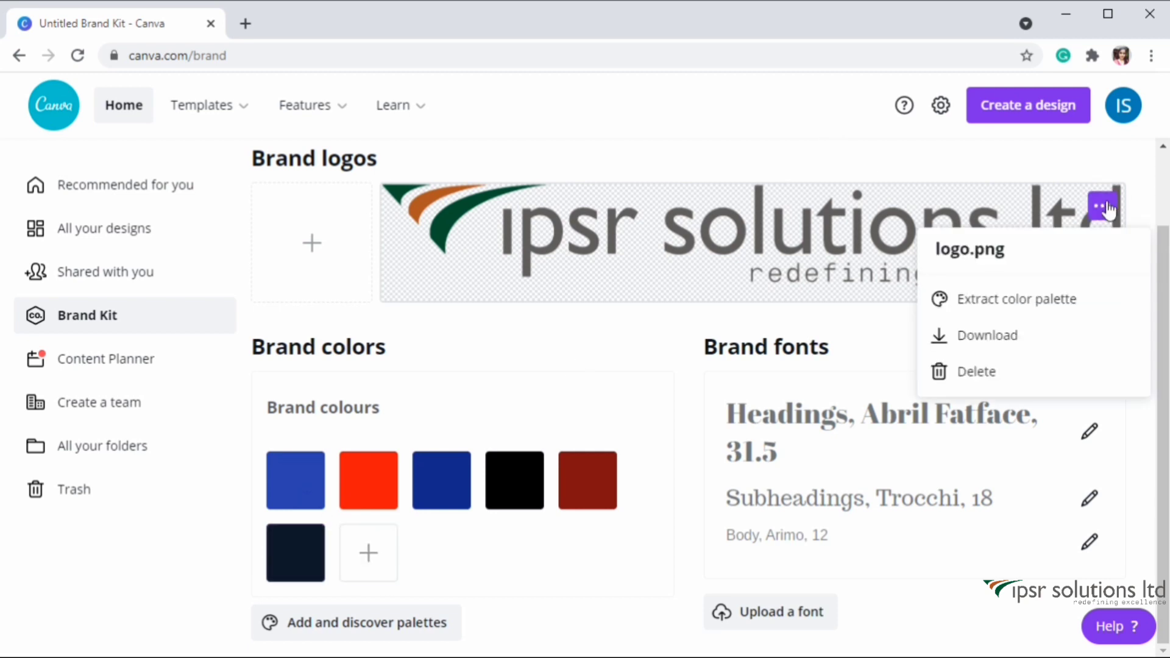
pyautogui.click(978, 308)
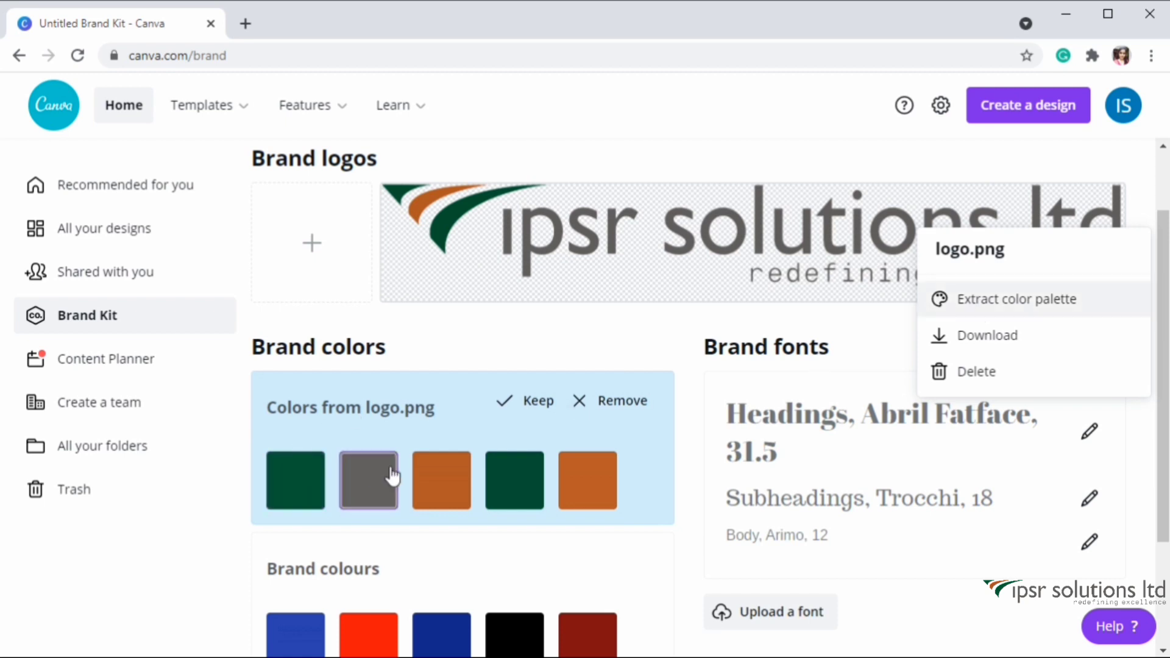
pyautogui.click(539, 410)
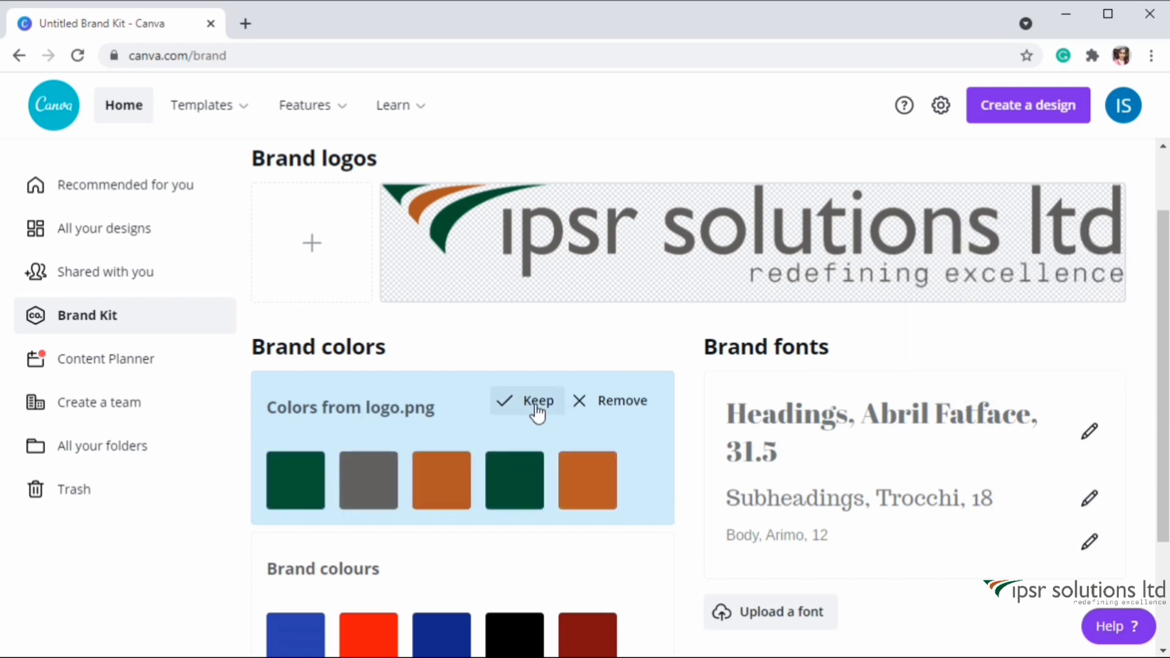
pyautogui.moveTo(1163, 360); pyautogui.dragTo(1163, 494)
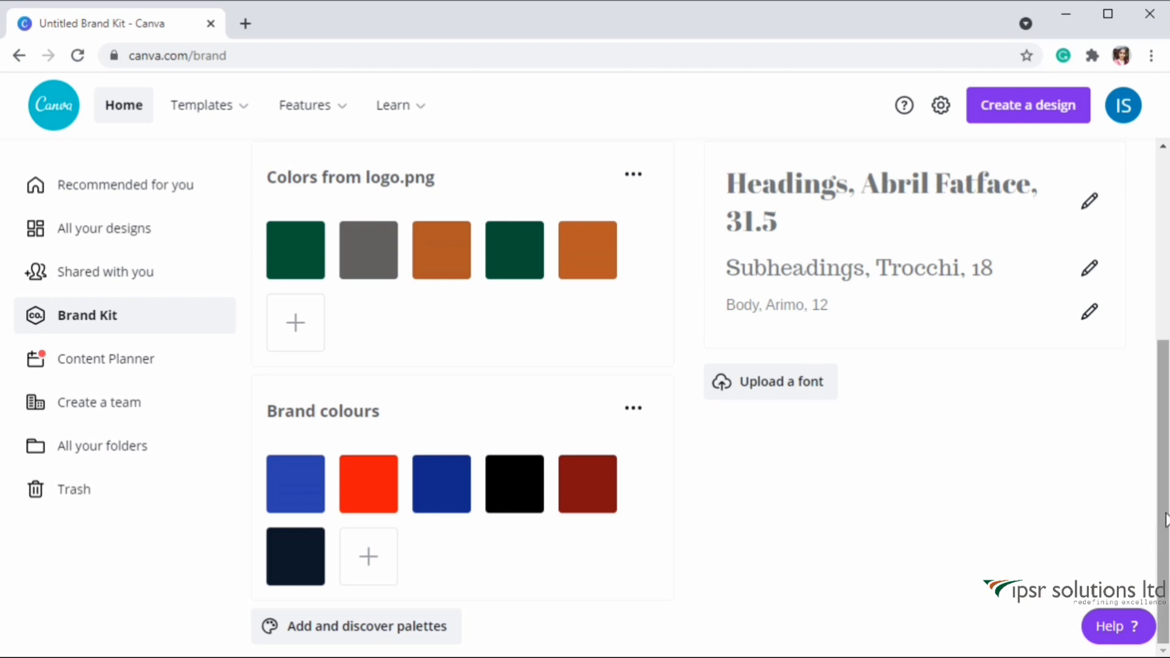
pyautogui.moveTo(1166, 520); pyautogui.dragTo(1166, 427)
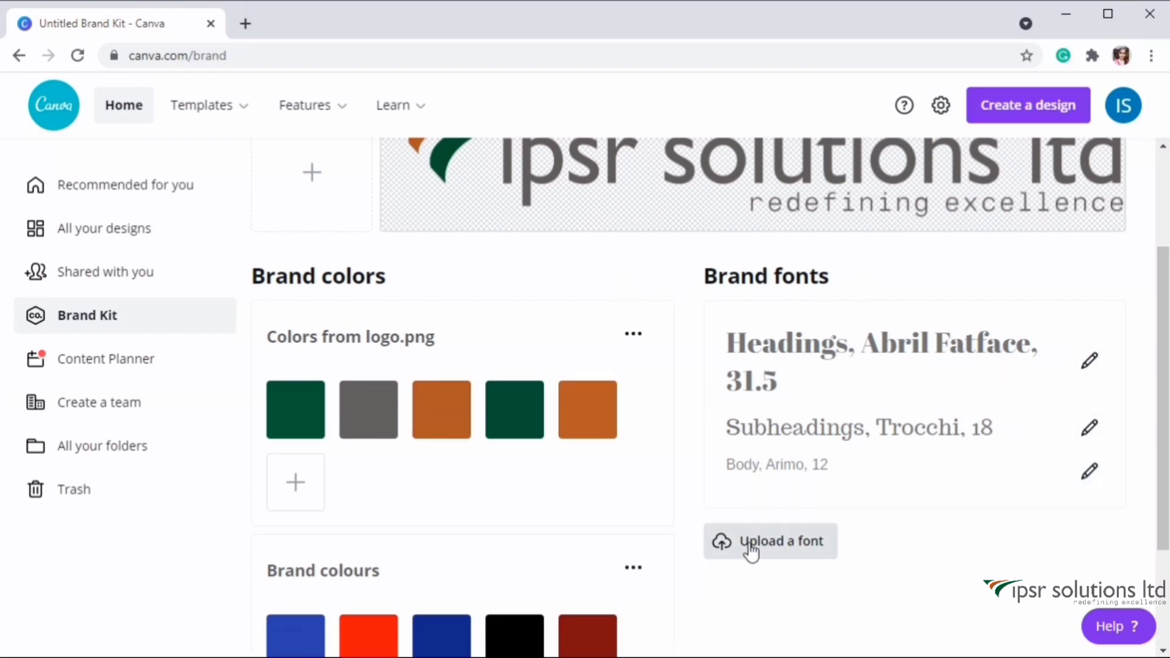
pyautogui.moveTo(1164, 419); pyautogui.dragTo(1152, 267)
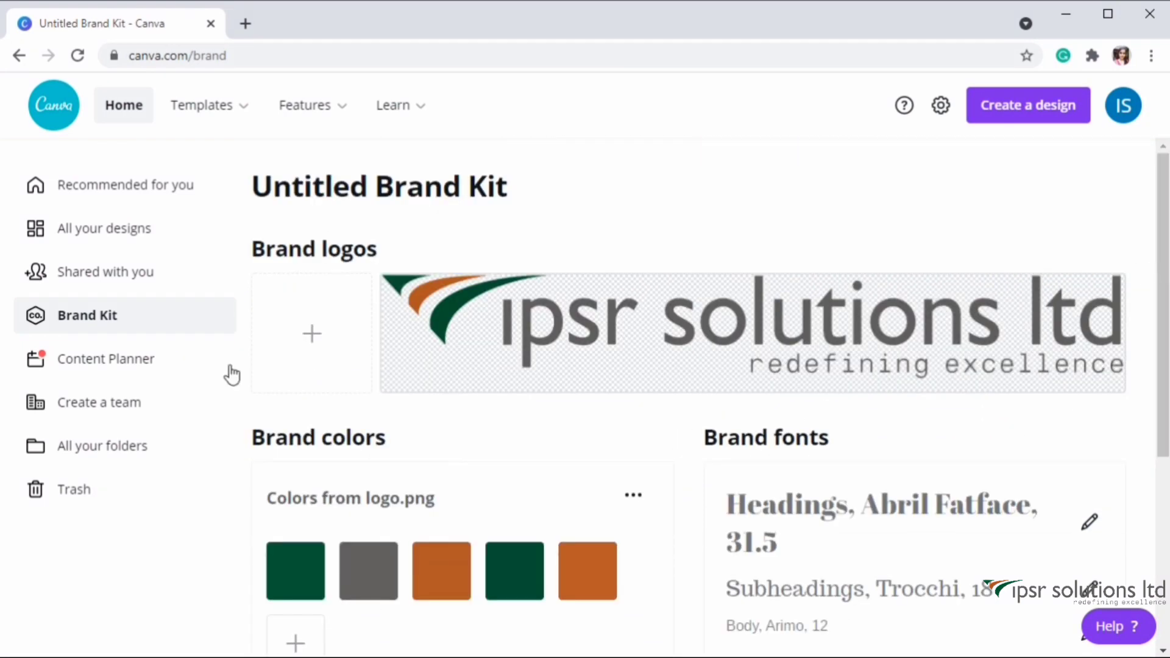
# Open the Content Planner, dismiss its introduction tip, and scroll through the May 2021 calendar.
pyautogui.click(133, 368)
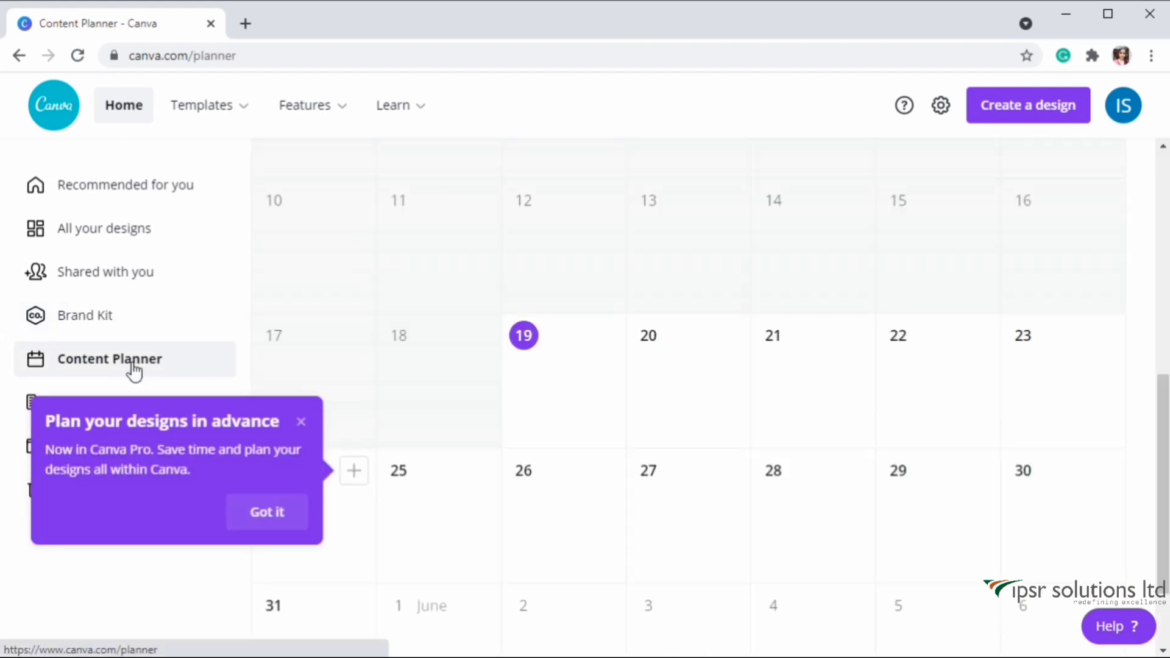
pyautogui.click(273, 517)
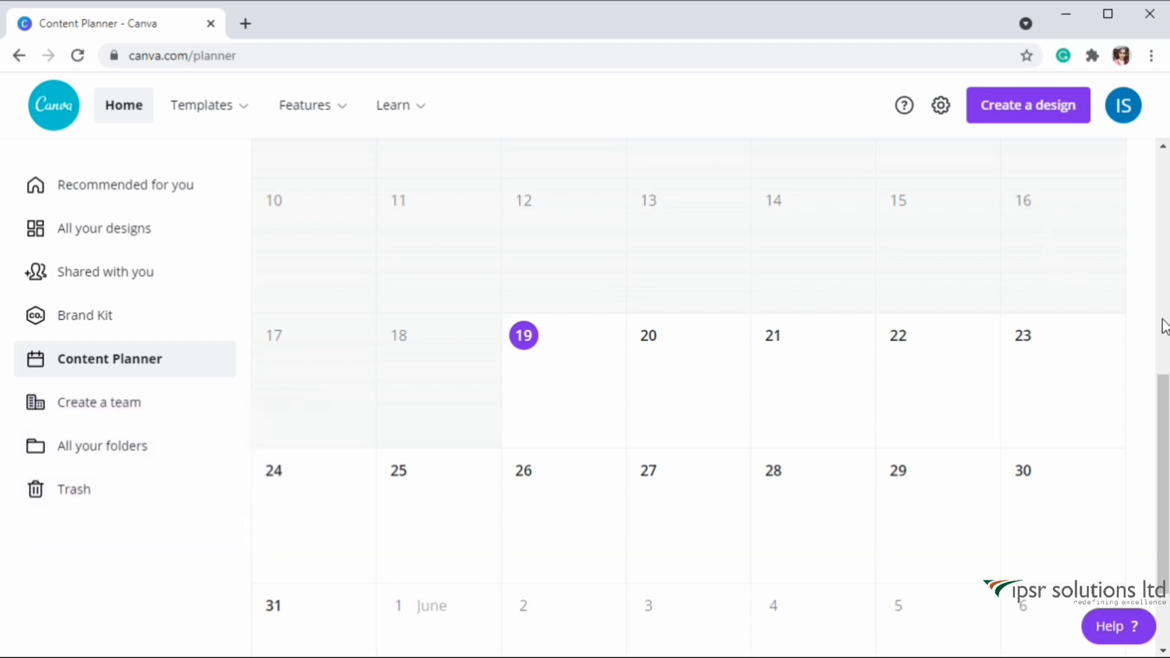
pyautogui.moveTo(1164, 414); pyautogui.dragTo(1163, 270)
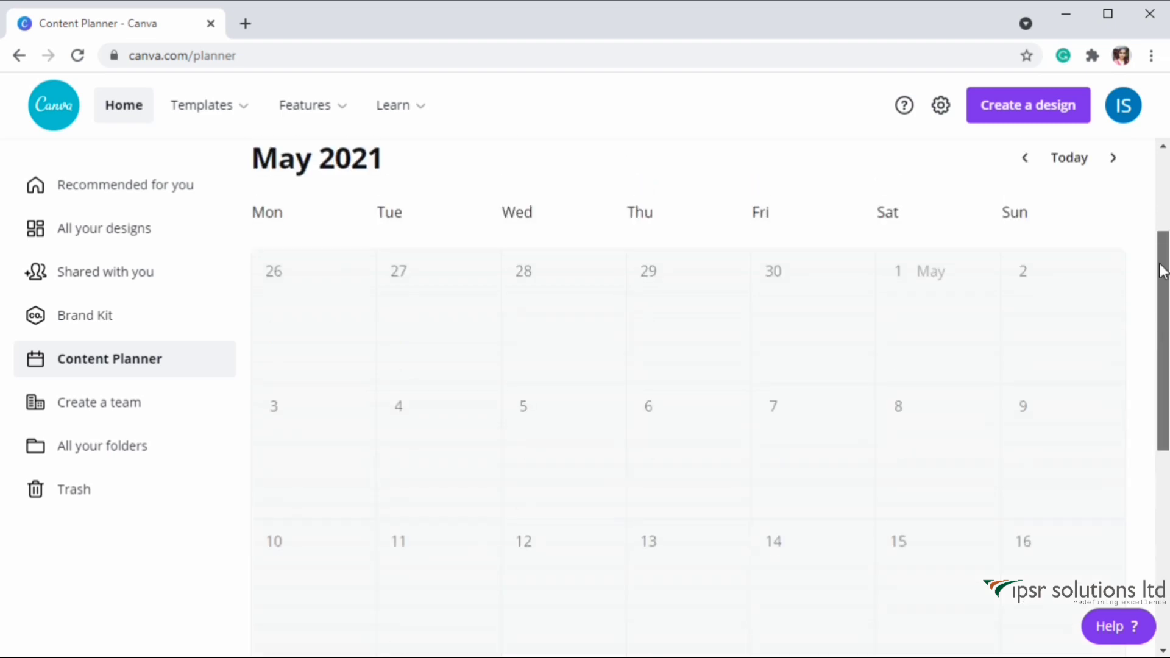
pyautogui.moveTo(1164, 329); pyautogui.dragTo(1168, 522)
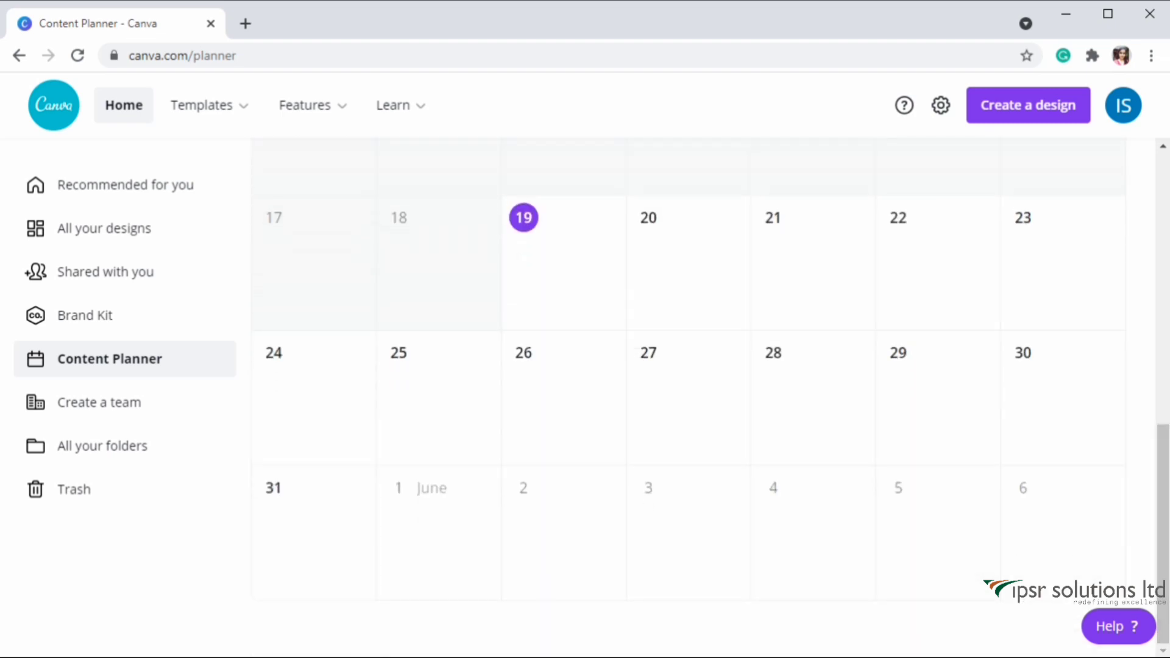
pyautogui.moveTo(610, 274)
# Schedule the Copy of Ideathon design on May 20, review its options, and close the dialog.
pyautogui.click(731, 224)
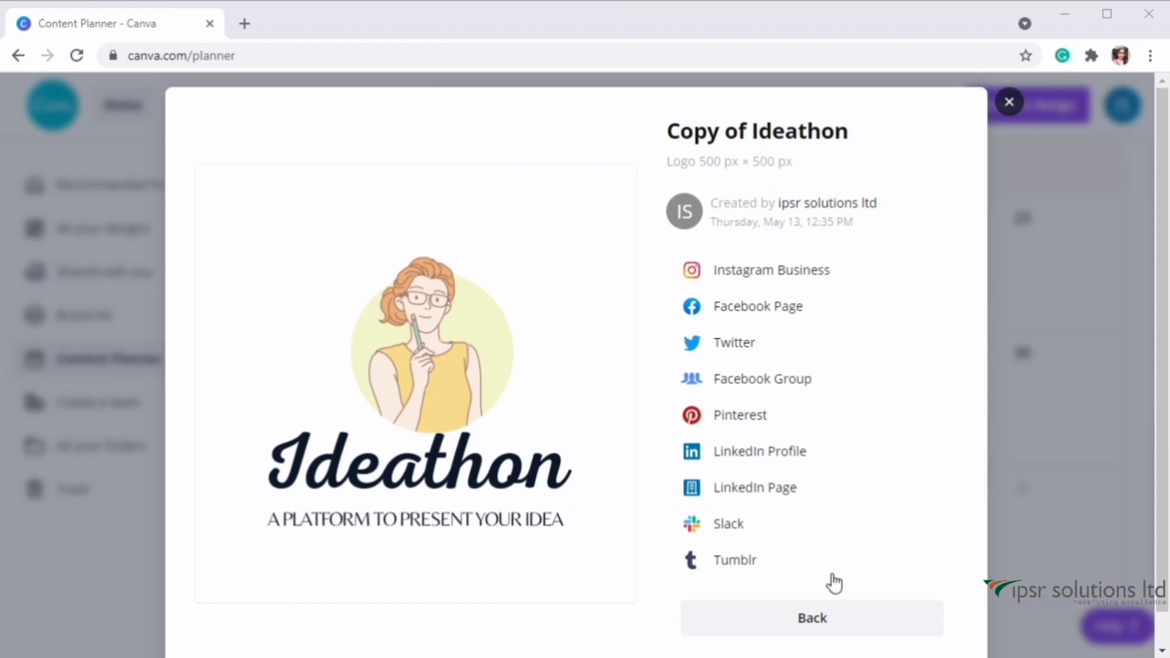
pyautogui.click(835, 616)
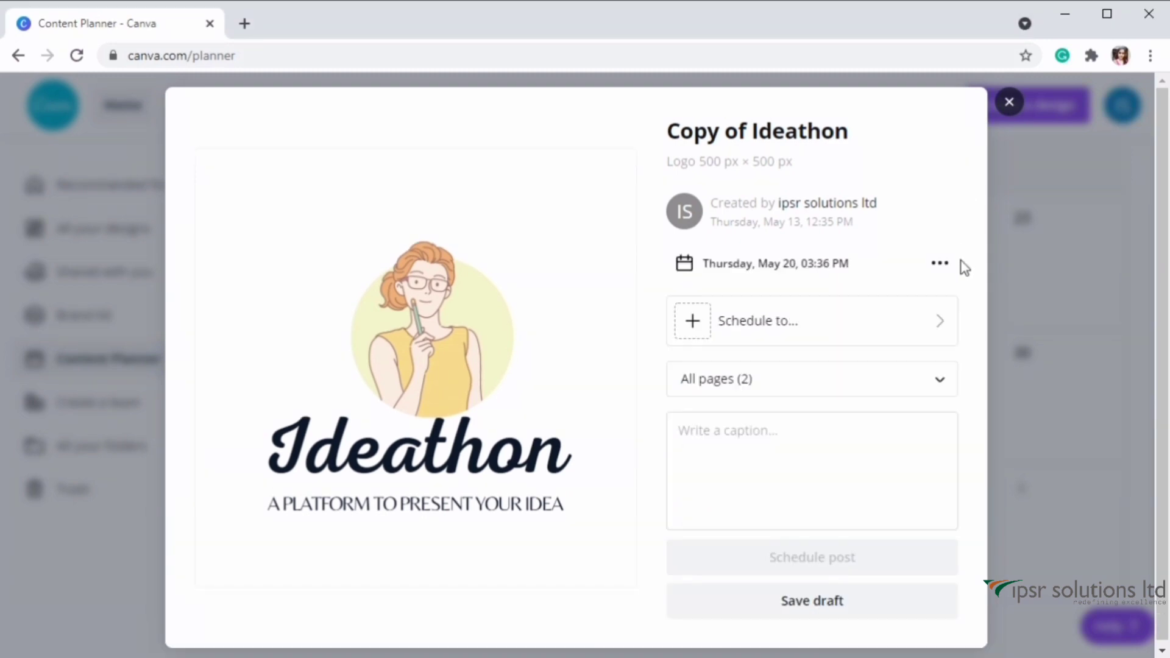
pyautogui.click(945, 271)
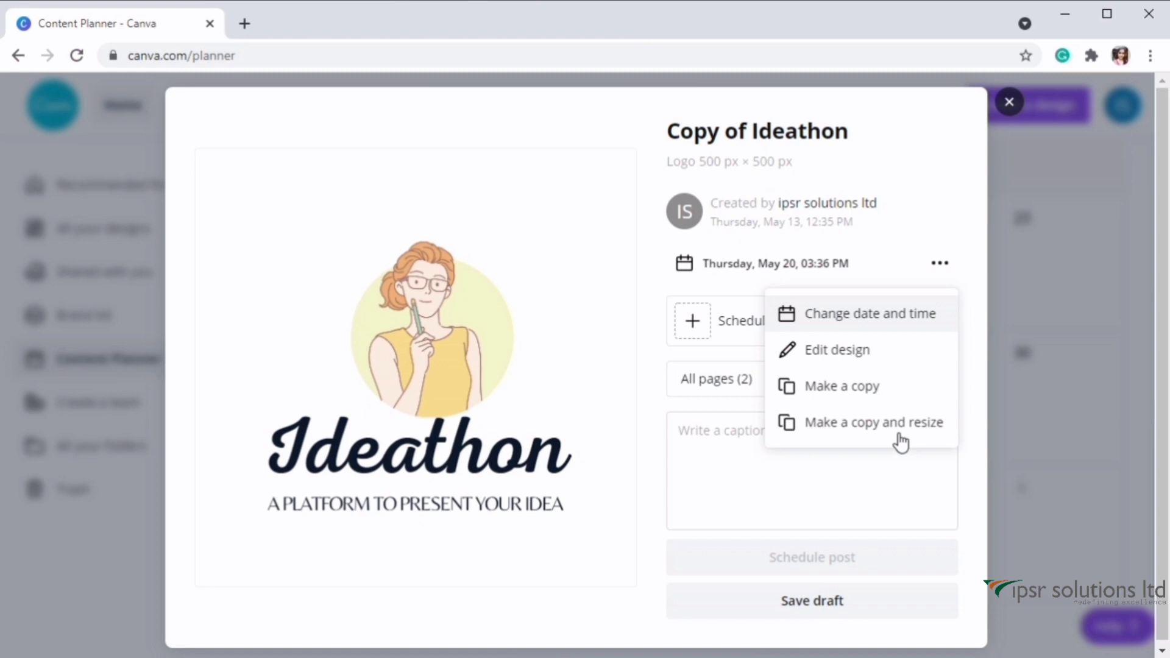
pyautogui.click(951, 260)
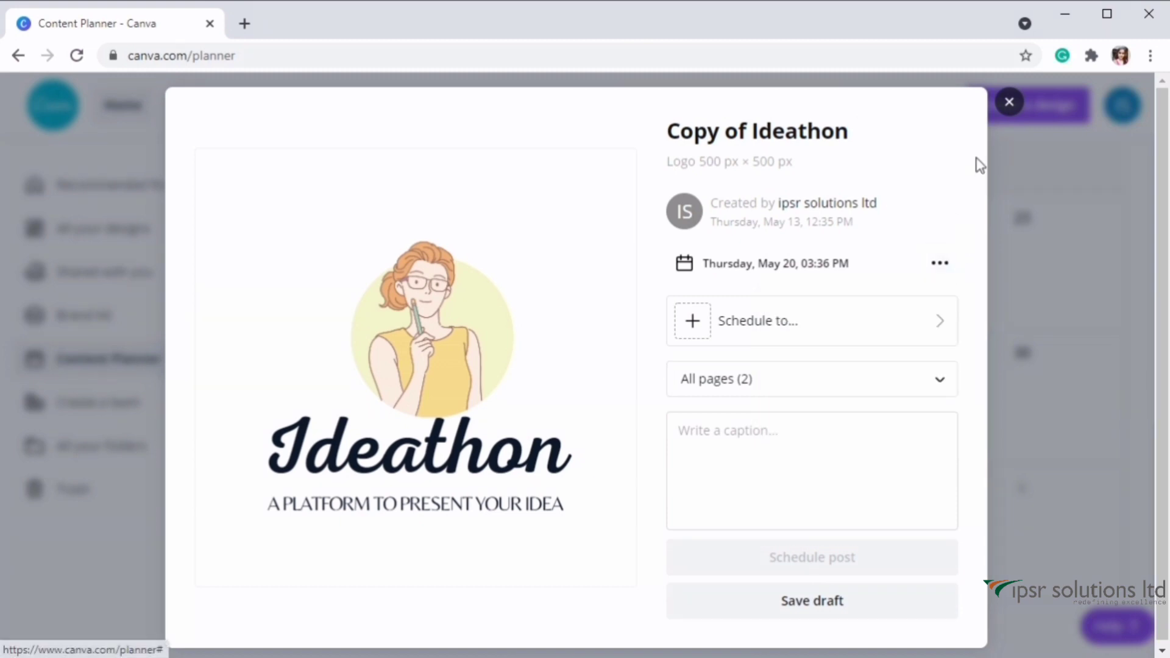
pyautogui.click(1009, 105)
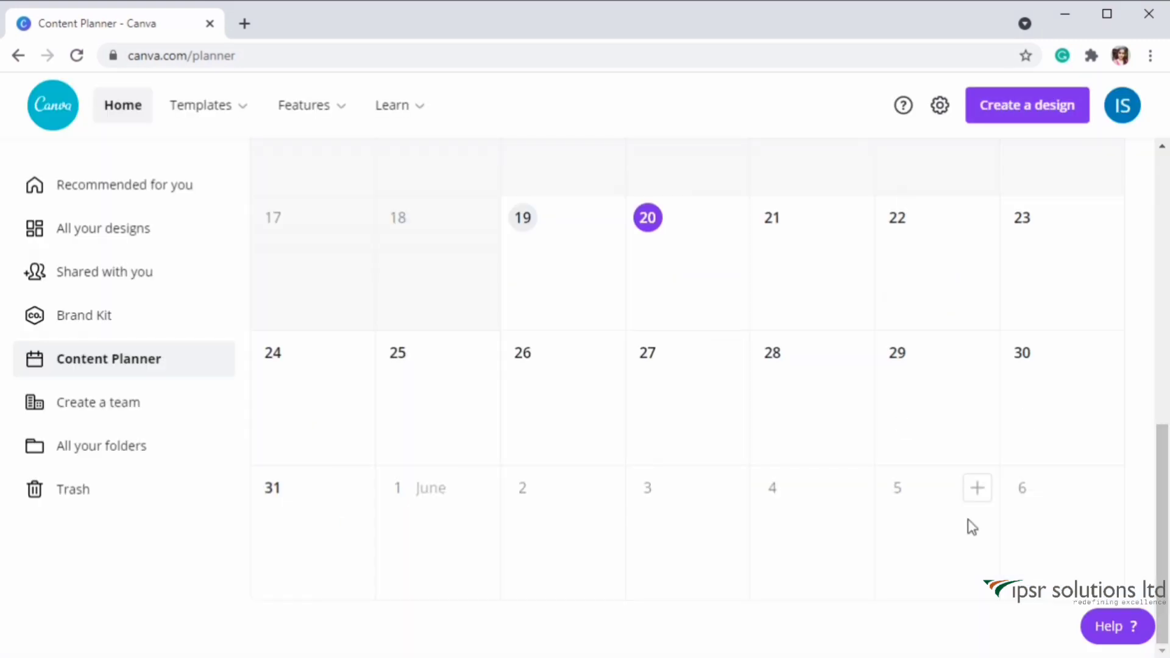
pyautogui.scroll(10, 426, 496)
# Move the Content Planner calendar ahead to August 2021.
pyautogui.click(1112, 347)
pyautogui.click(1068, 346)
pyautogui.click(1112, 346)
pyautogui.click(1112, 347)
pyautogui.click(1112, 347)
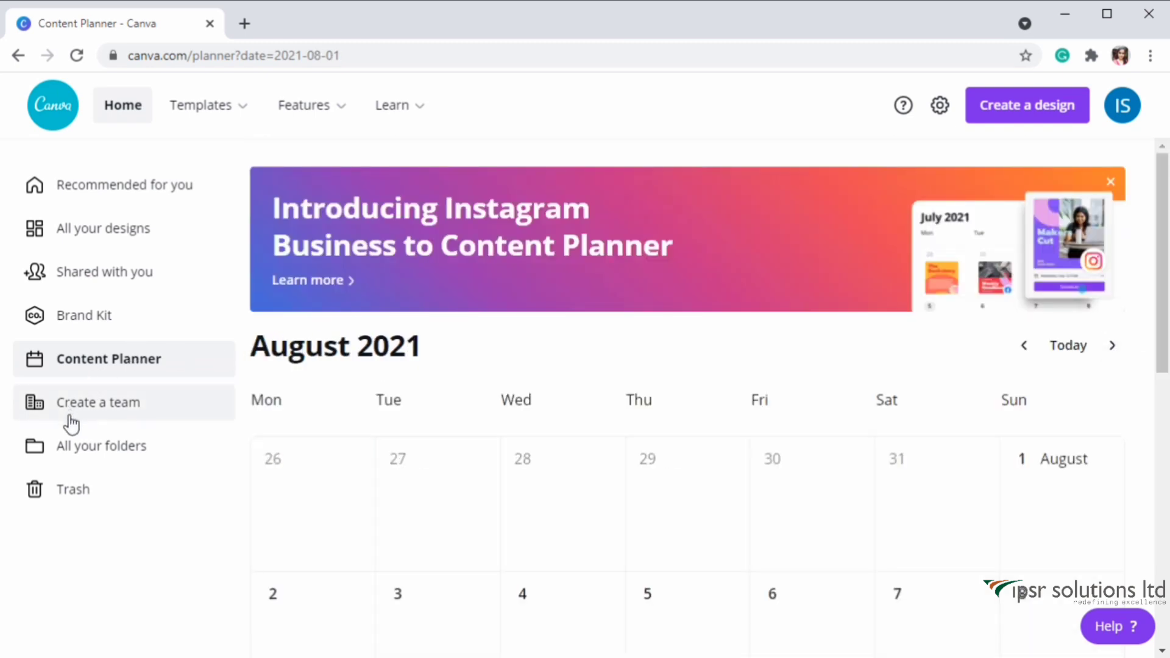
# Look through the Create a team page, then return to Recommended for you.
pyautogui.click(89, 418)
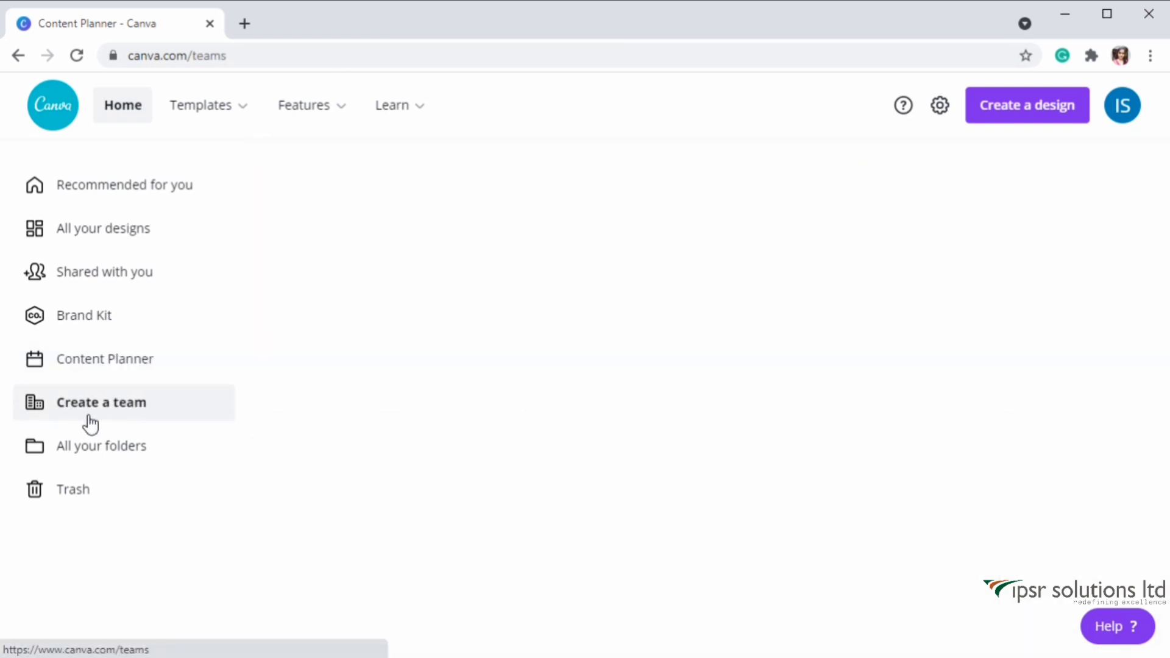
pyautogui.scroll(-6, 585, 396)
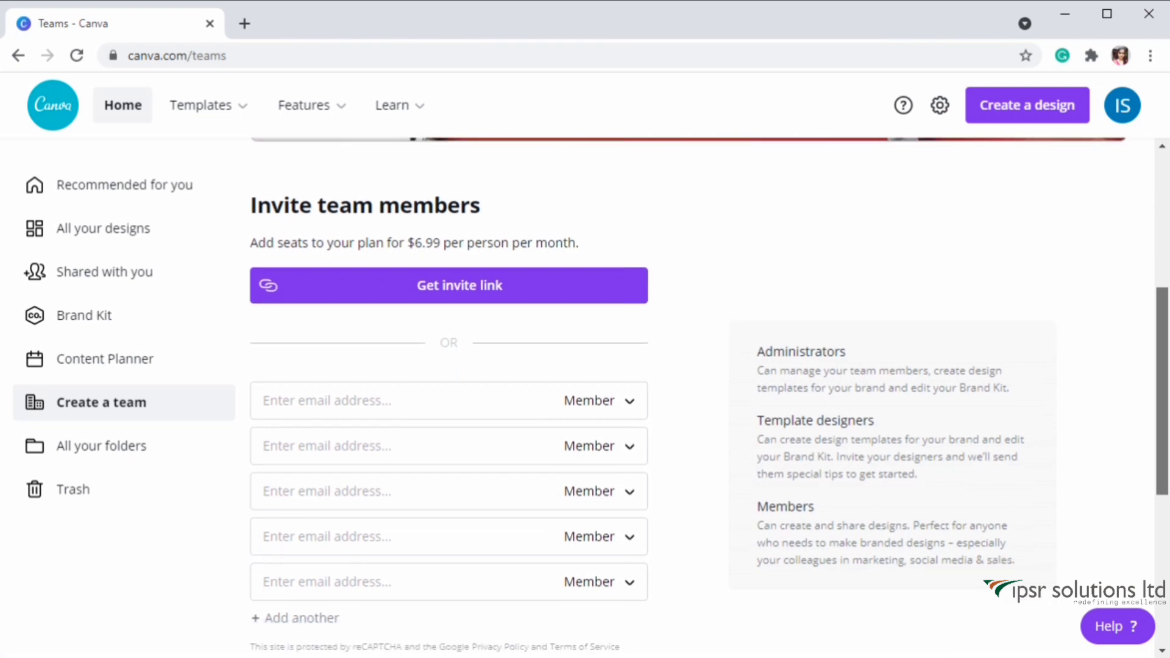
pyautogui.scroll(-1, 585, 397)
pyautogui.scroll(-1, 585, 397)
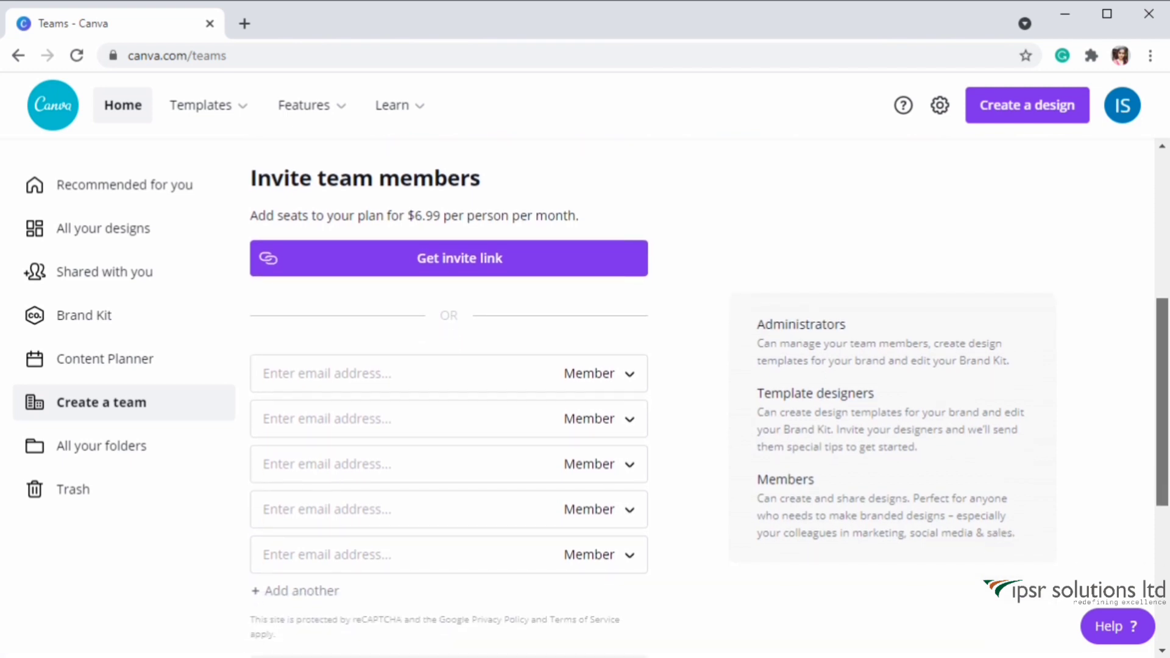
pyautogui.scroll(-1, 1163, 368)
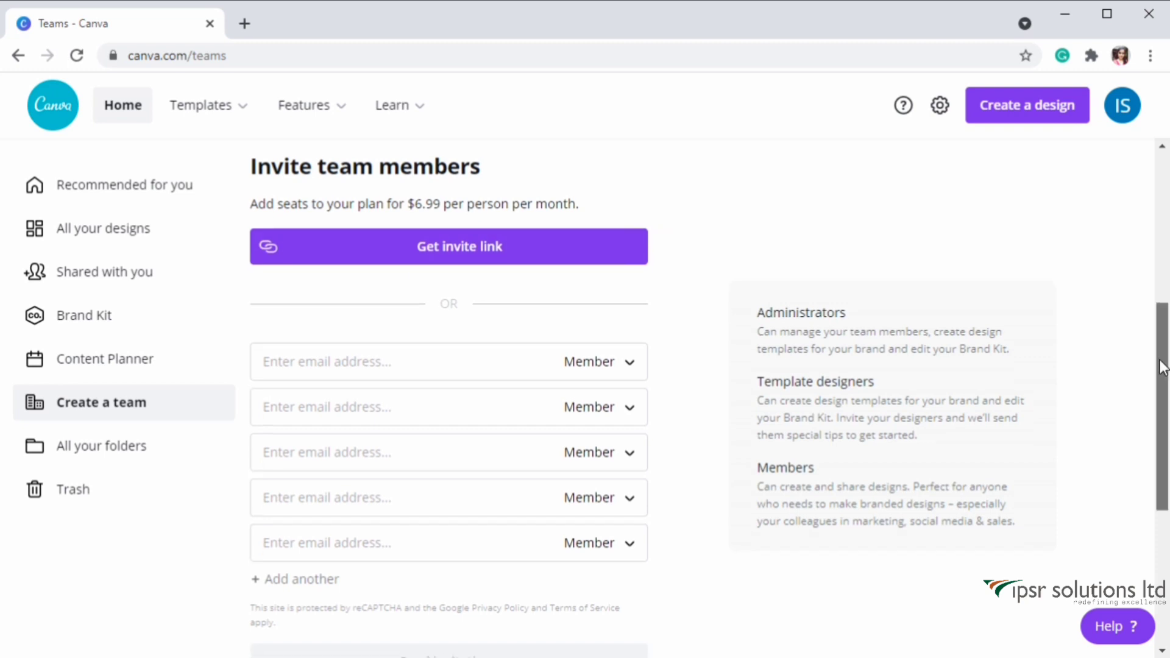
pyautogui.scroll(-1, 1161, 366)
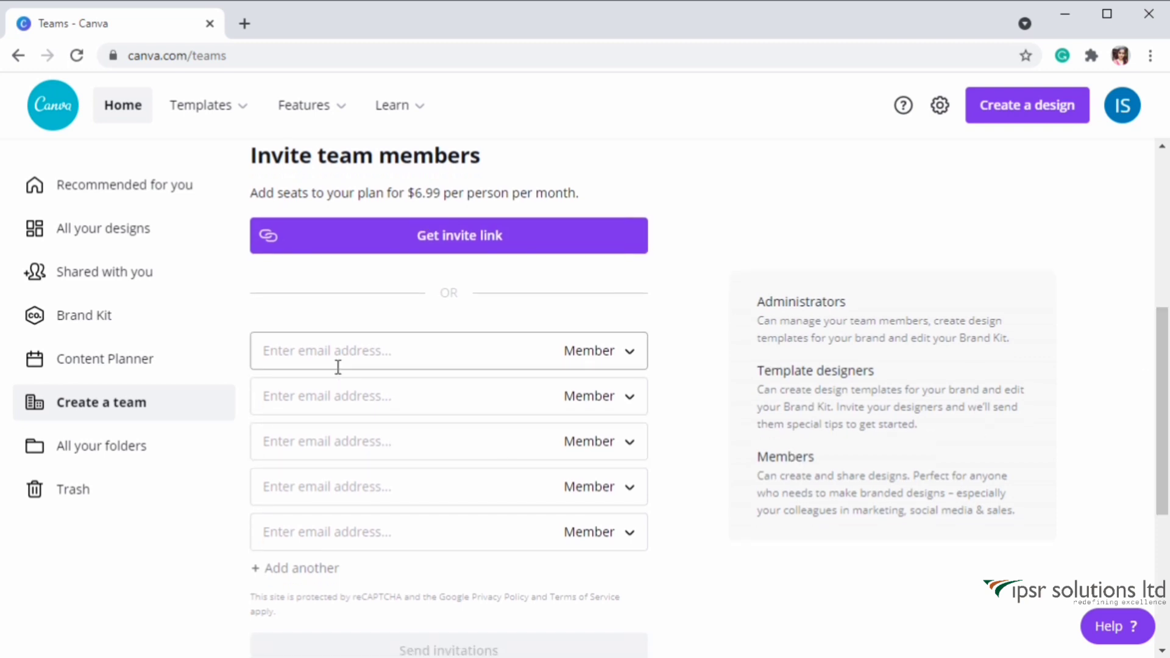
pyautogui.scroll(-3, 395, 526)
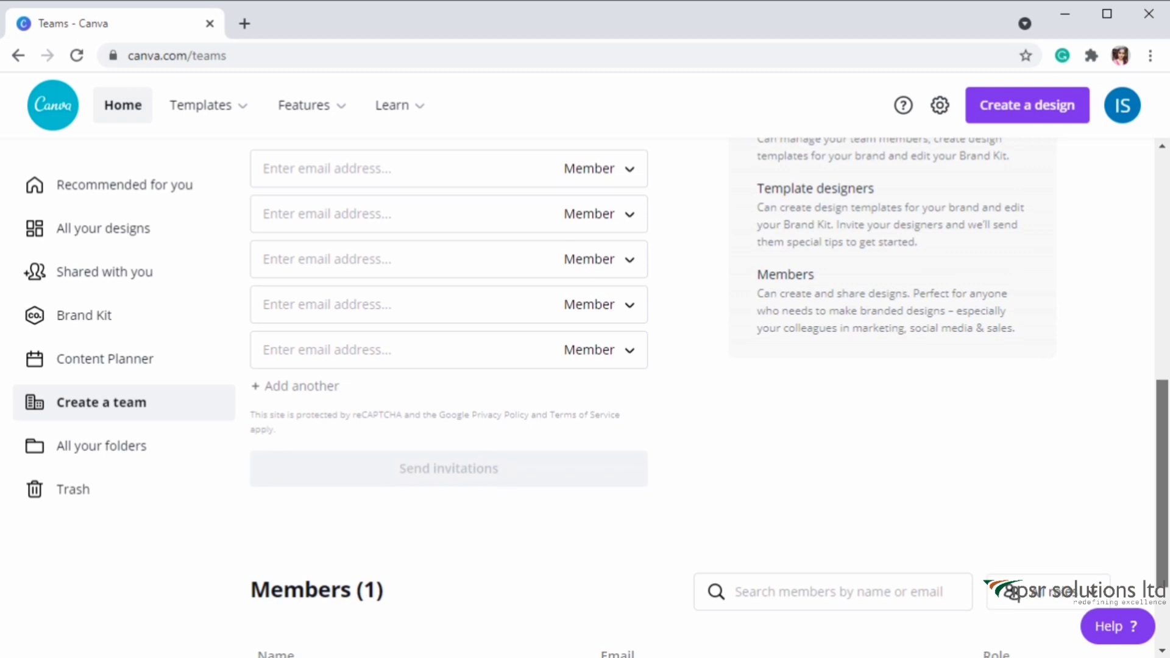
pyautogui.scroll(-2, 707, 396)
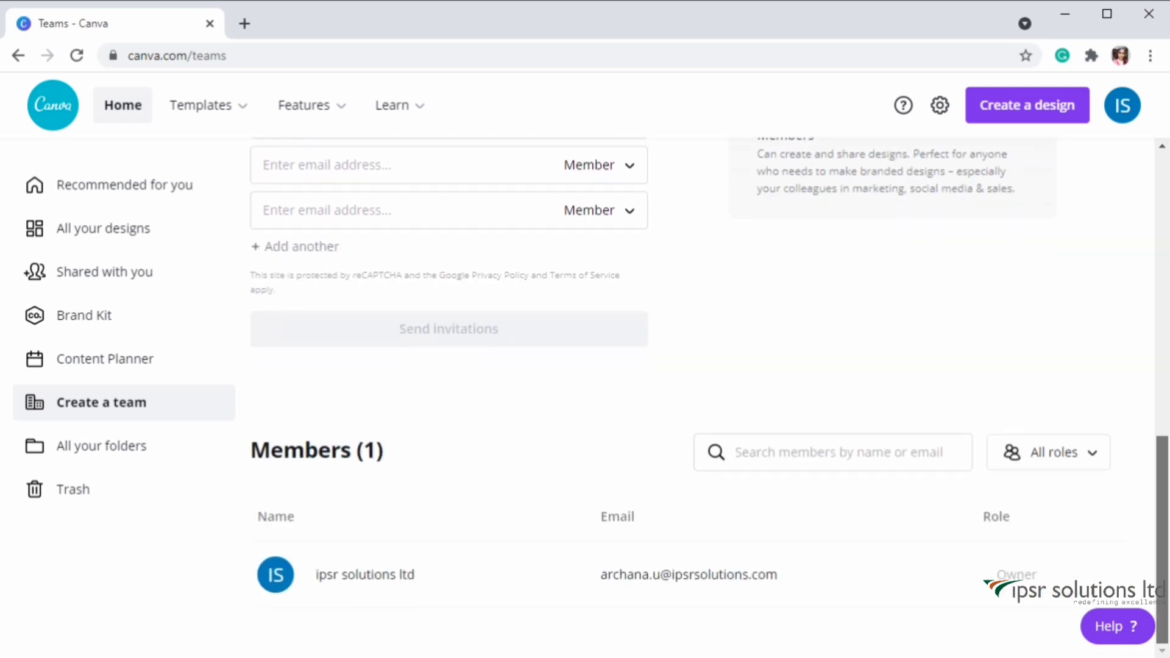
pyautogui.scroll(8, 862, 270)
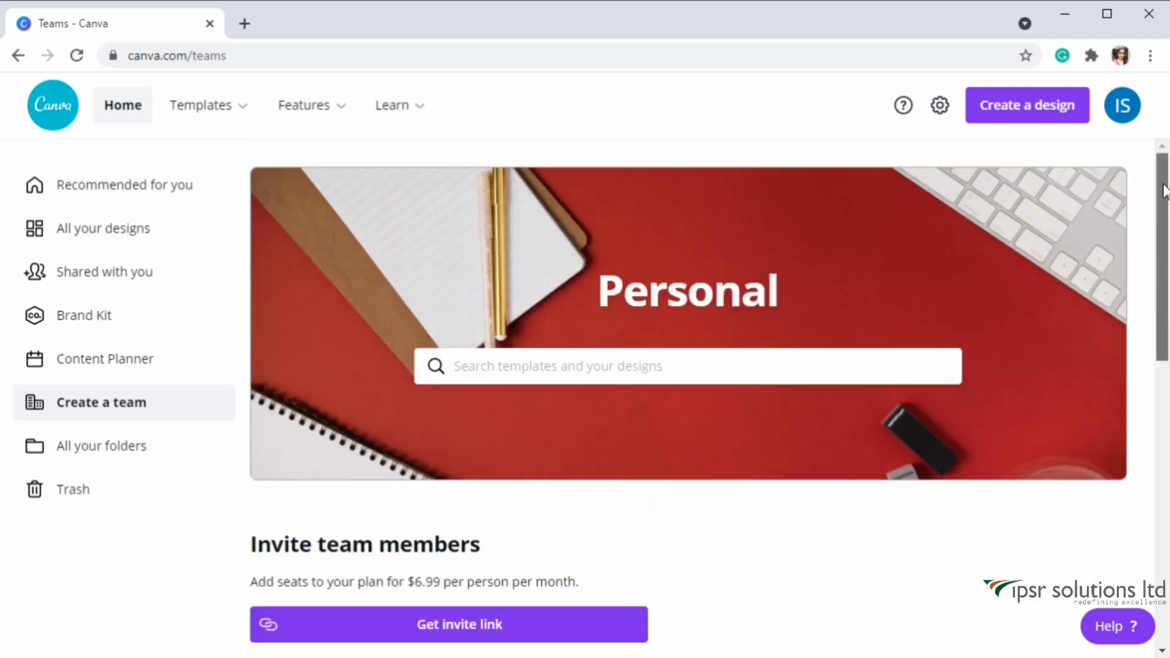
pyautogui.click(125, 185)
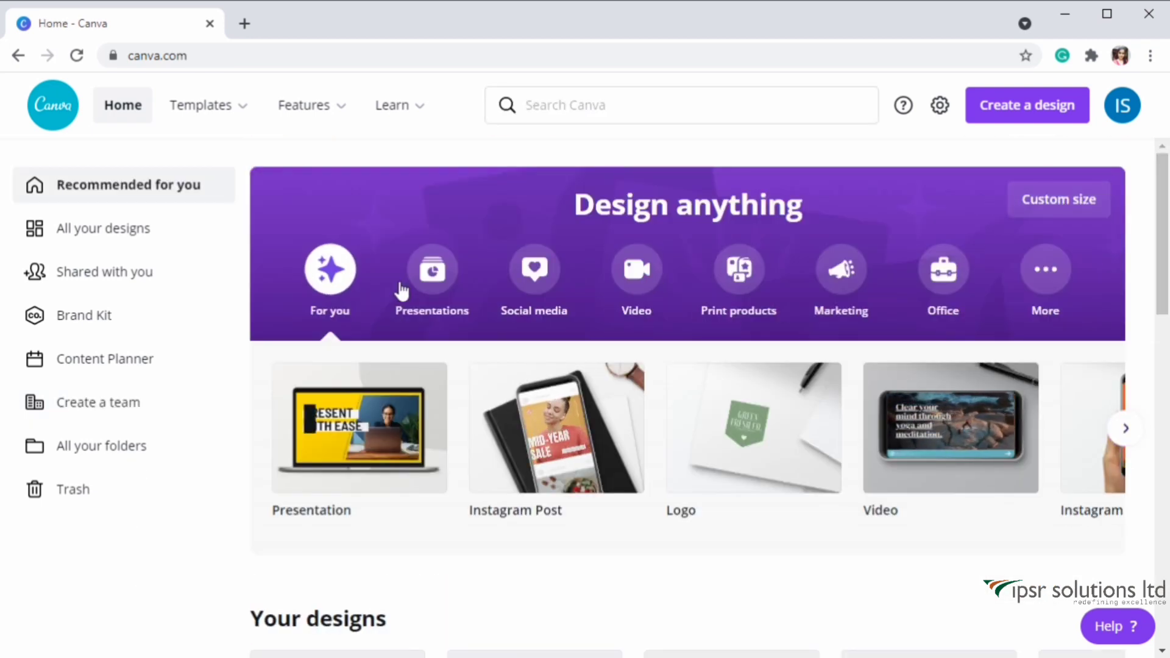
# Show the Social media design formats and scroll the carousel to YouTube Thumbnail.
pyautogui.click(537, 281)
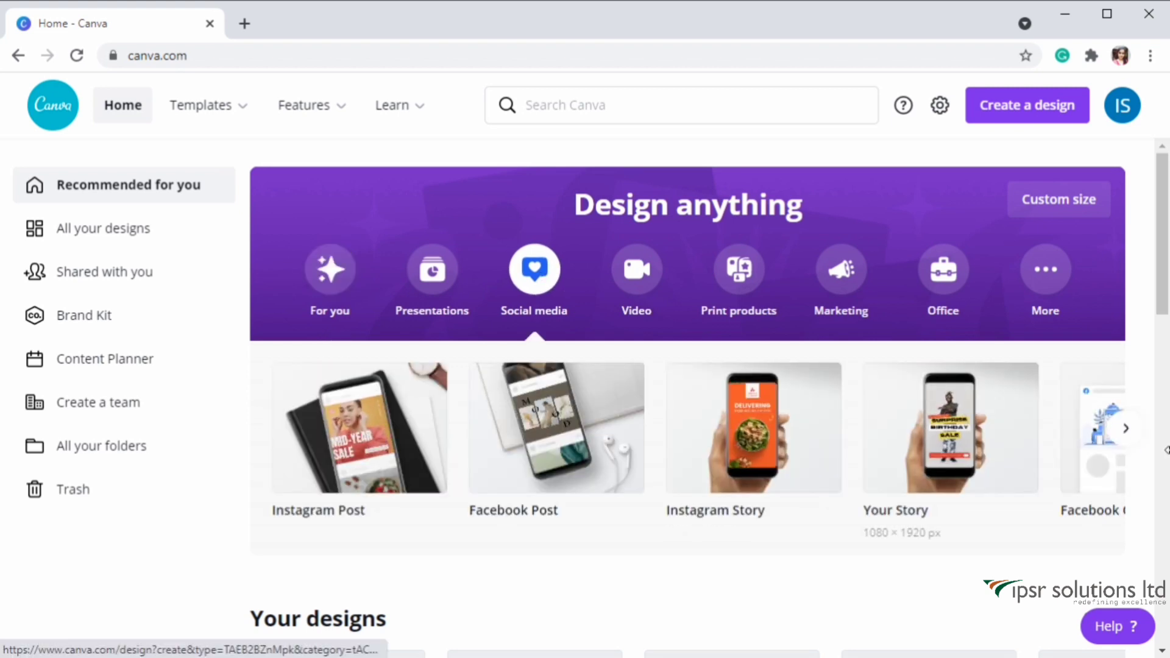
pyautogui.click(1128, 430)
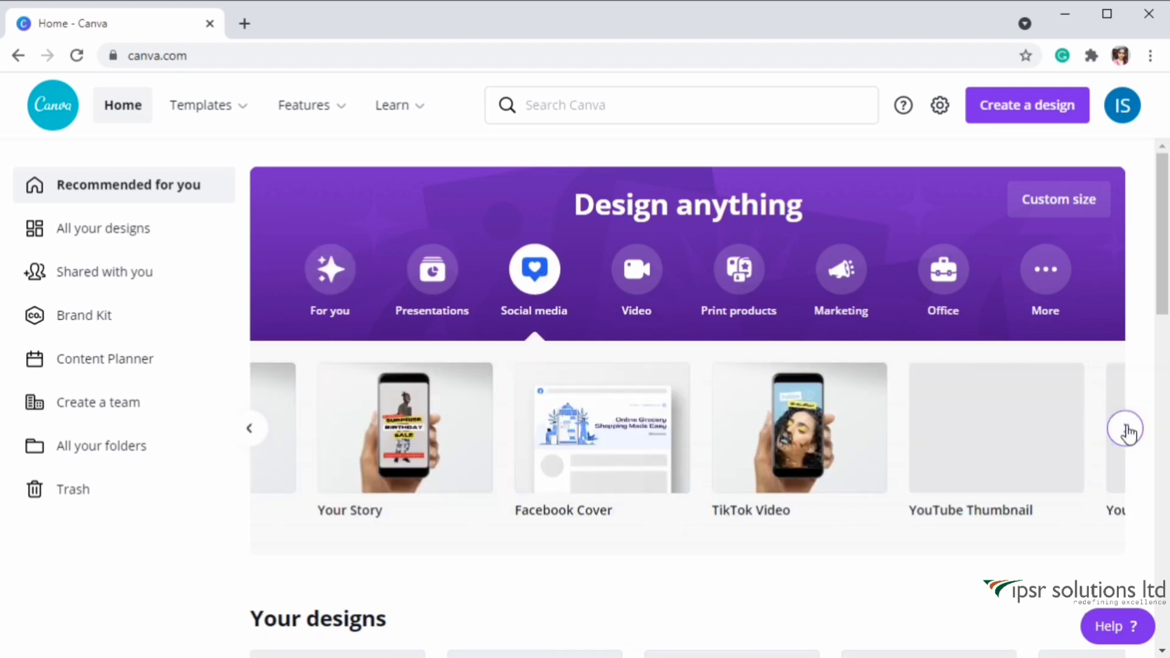
pyautogui.click(1128, 430)
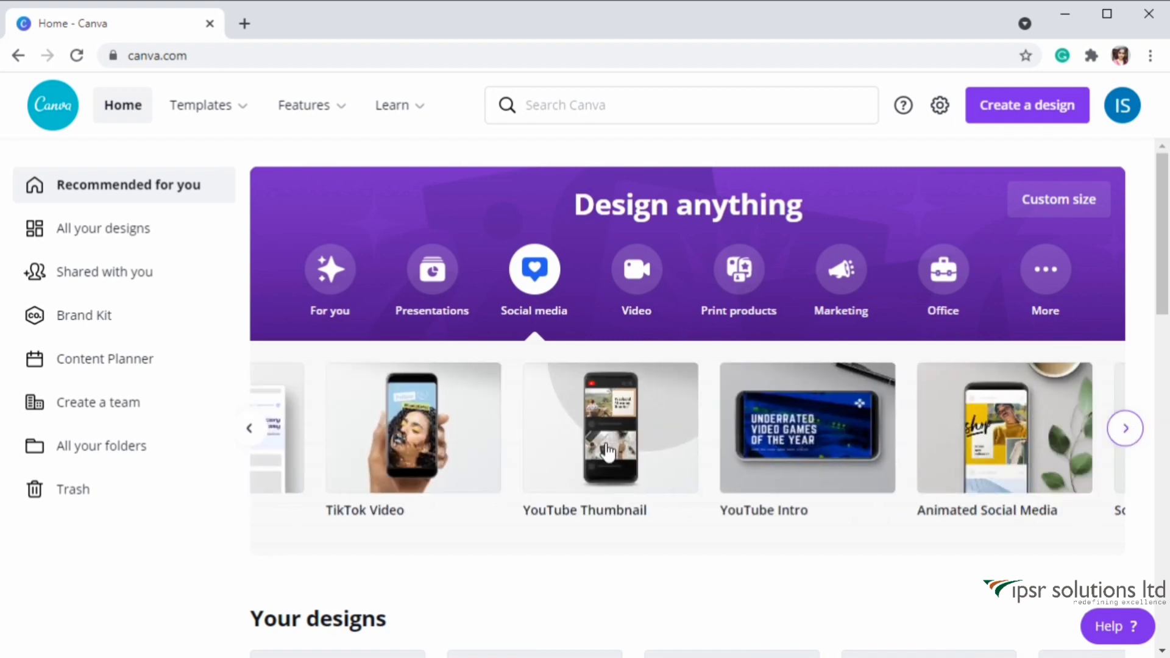
pyautogui.hscroll(2, 634, 440)
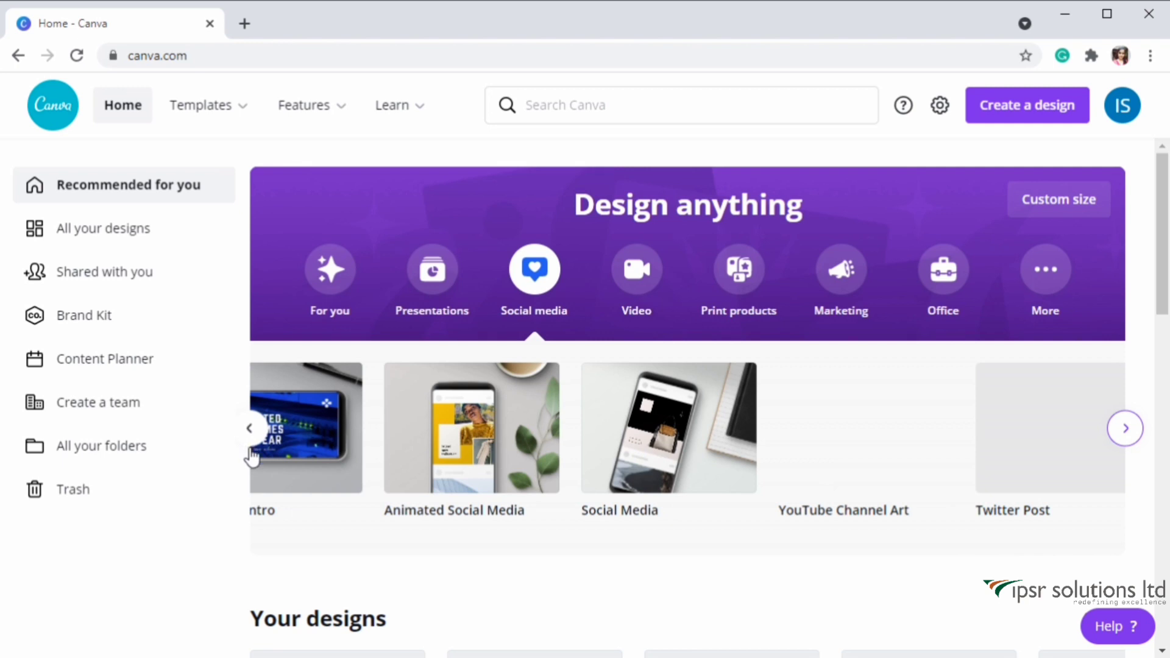
pyautogui.hscroll(-5, 524, 463)
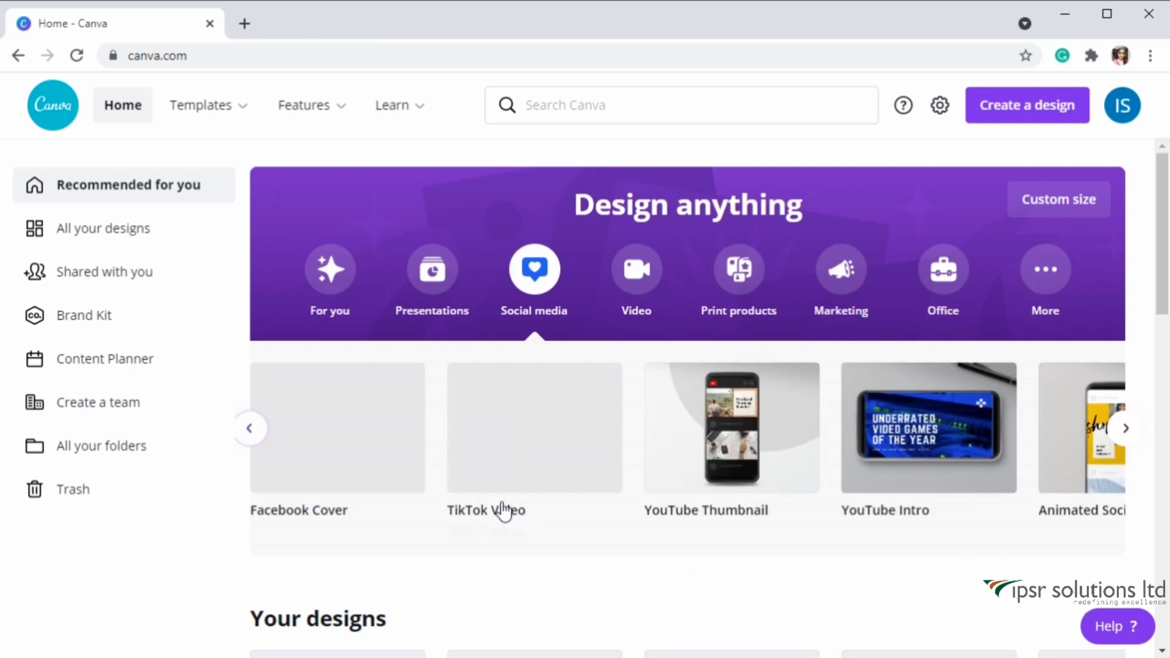
# Create a blank YouTube Thumbnail design, browse its suggested templates, then hide the Templates panel.
pyautogui.click(754, 448)
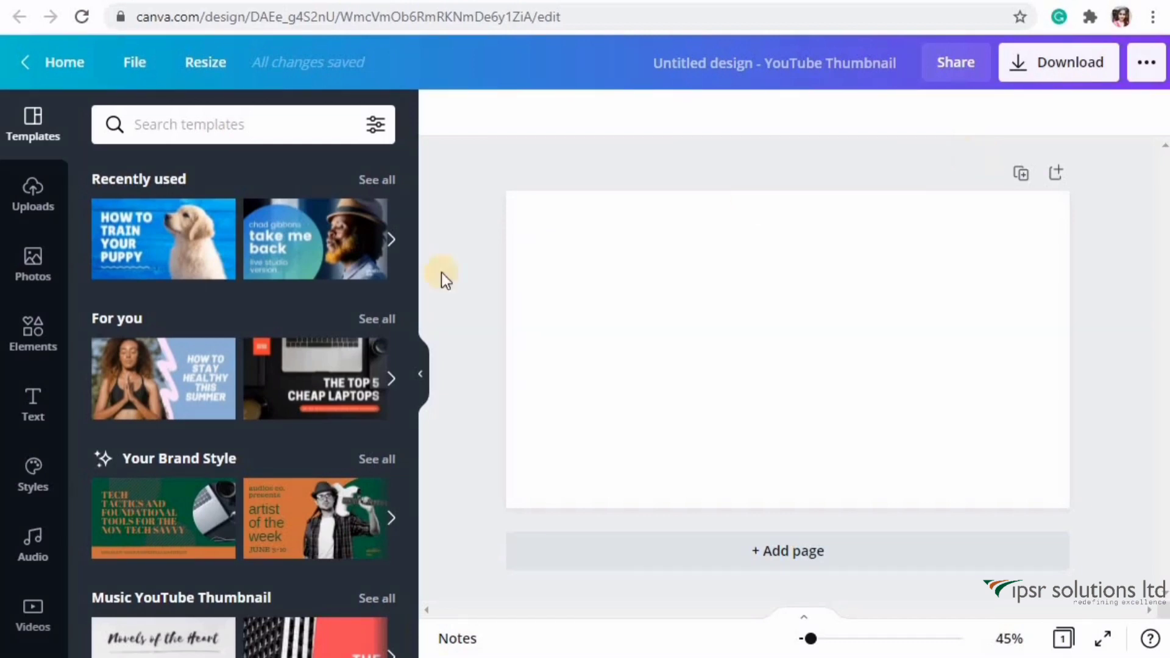
pyautogui.moveTo(411, 200); pyautogui.dragTo(412, 282)
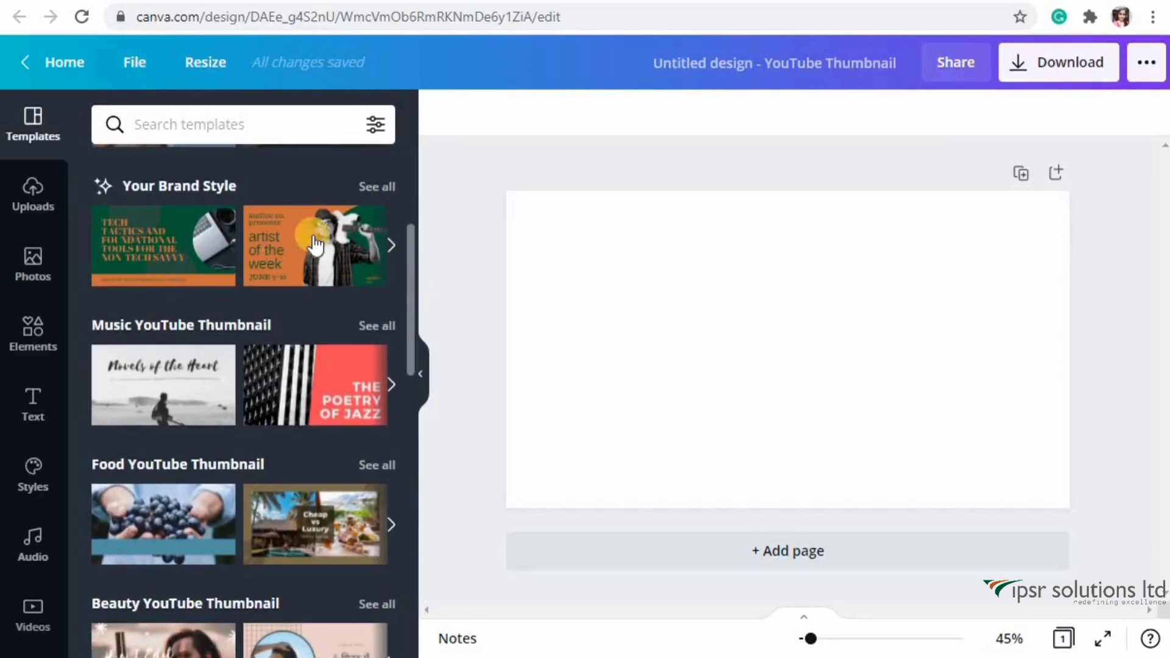
pyautogui.click(392, 245)
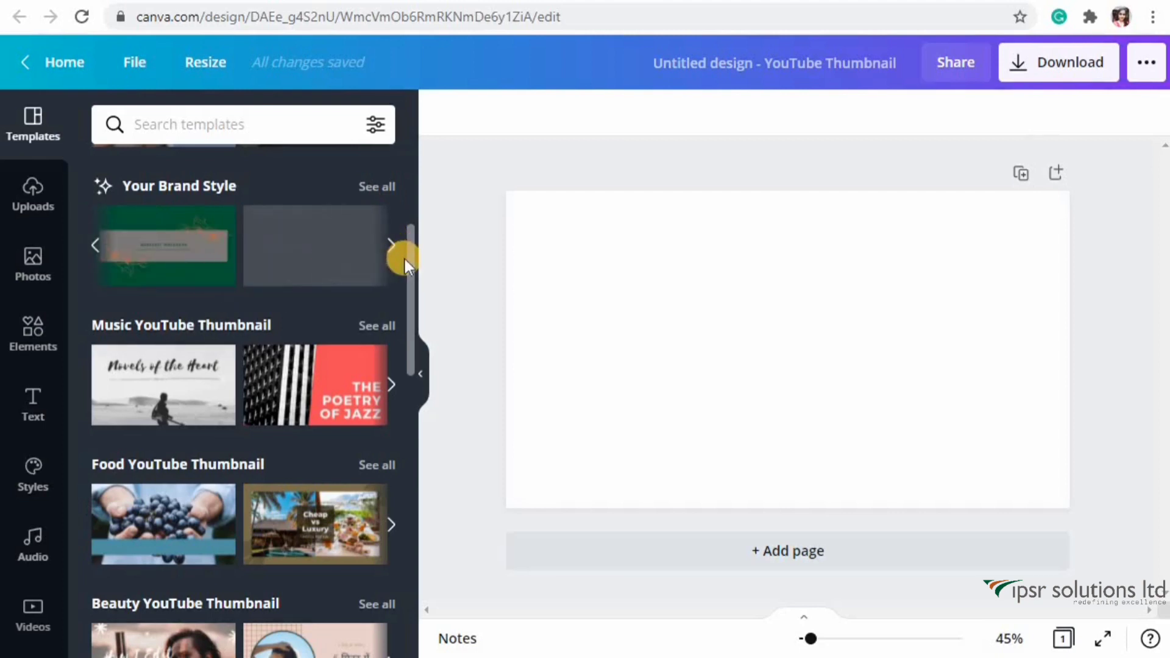
pyautogui.moveTo(412, 261); pyautogui.dragTo(411, 437)
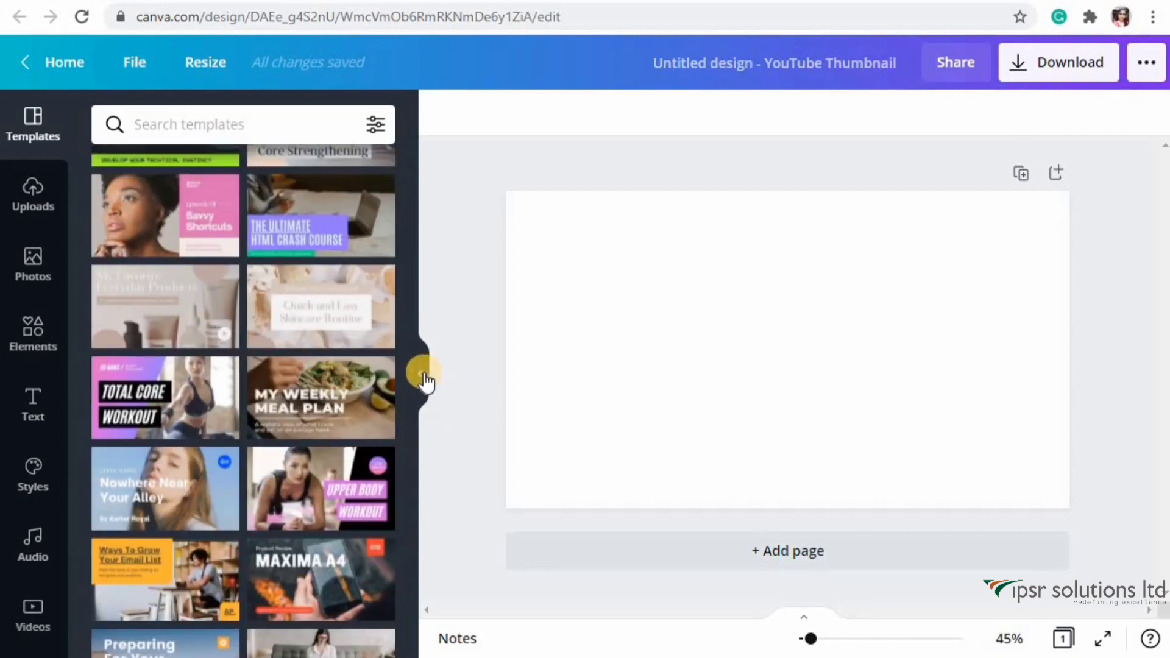
pyautogui.click(424, 375)
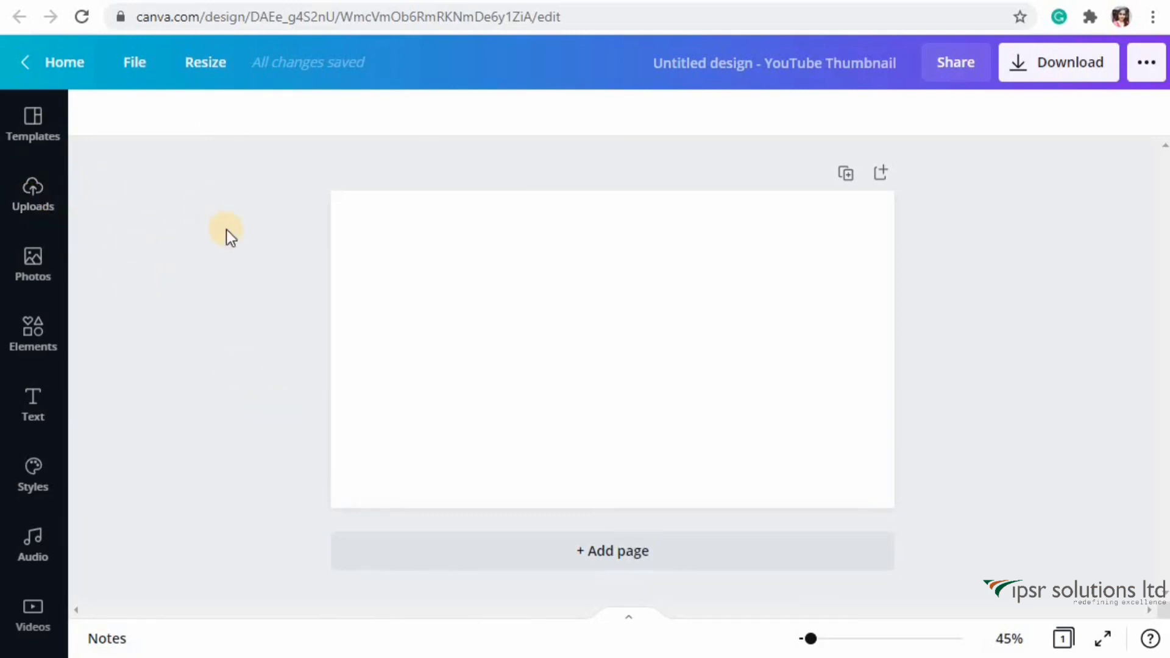
# Add a circle shape from Elements to the thumbnail.
pyautogui.click(29, 343)
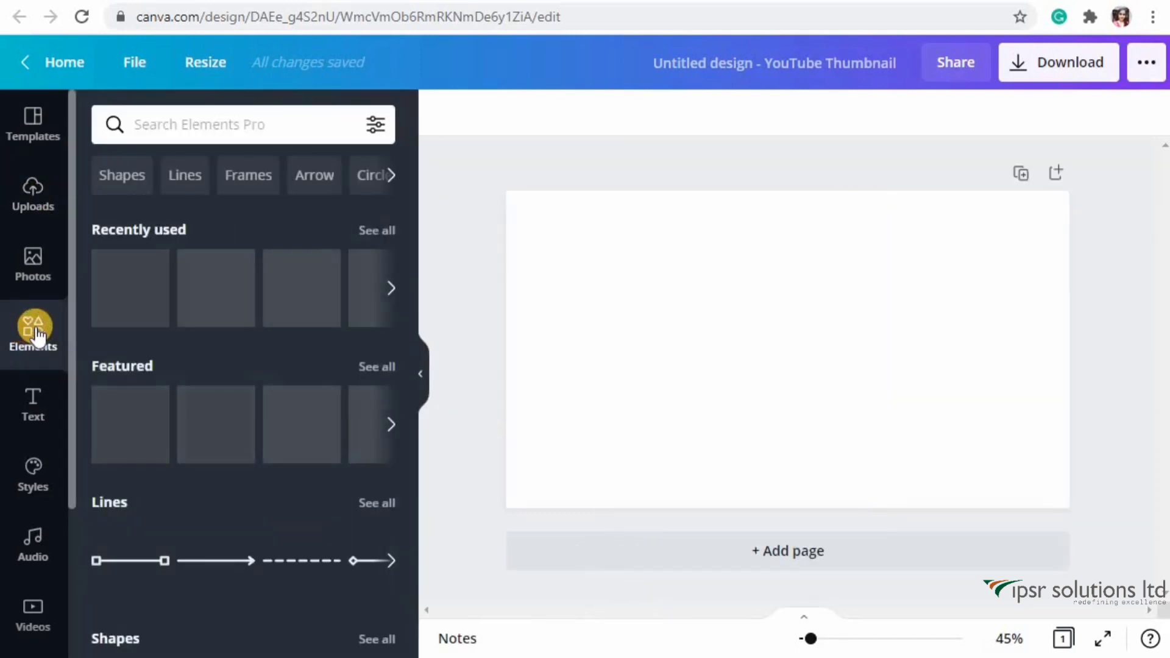
pyautogui.scroll(-6, 401, 373)
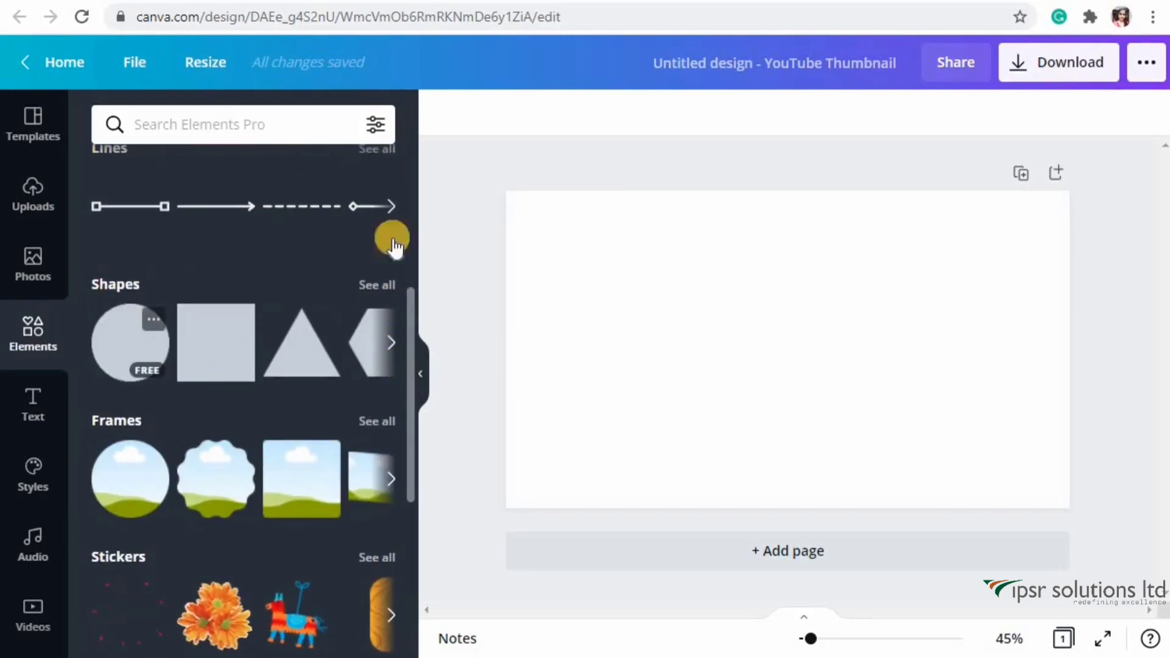
pyautogui.click(130, 341)
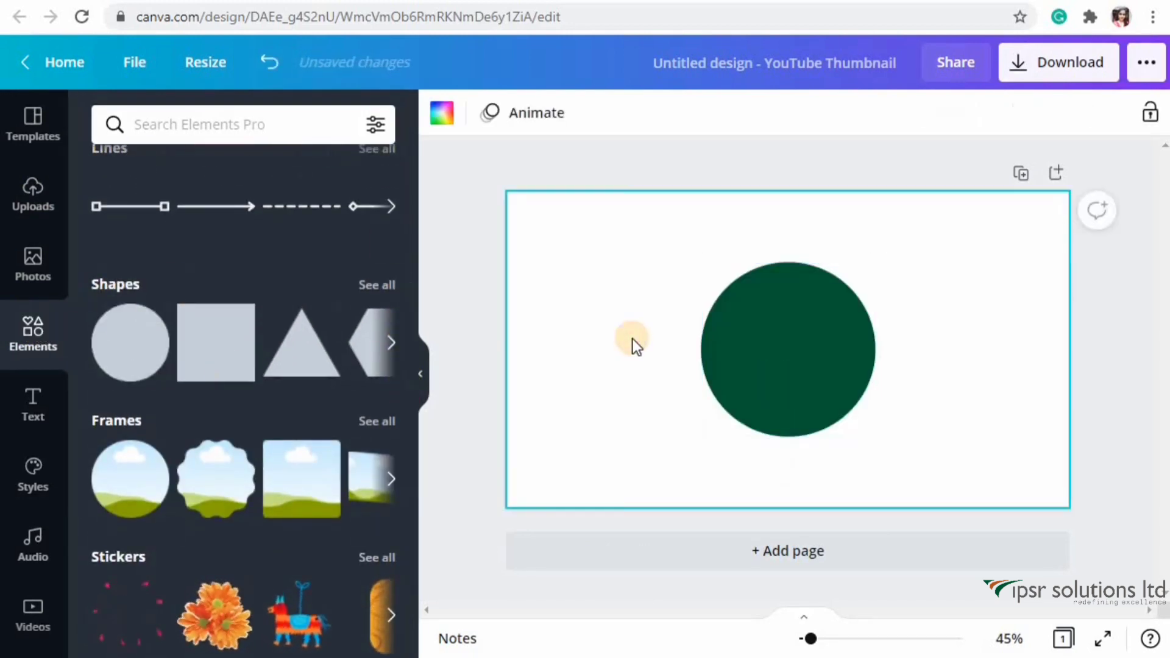
pyautogui.click(418, 368)
pyautogui.click(579, 356)
# Colour the circle light blue from the Default Colors.
pyautogui.click(87, 114)
pyautogui.click(105, 325)
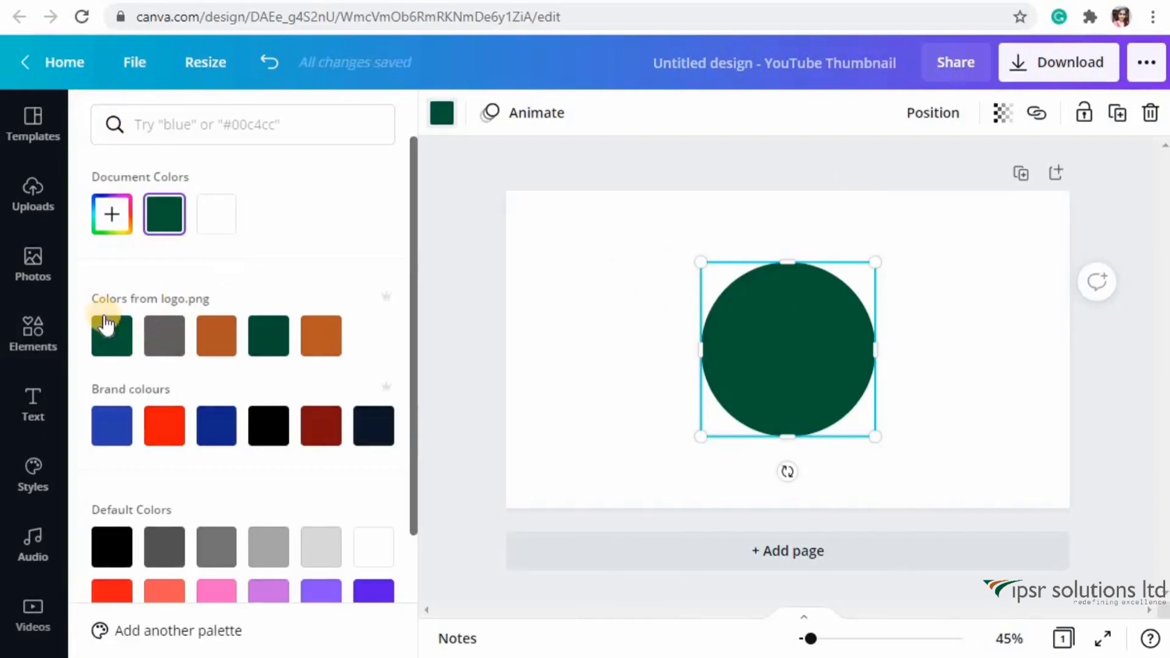
pyautogui.click(268, 336)
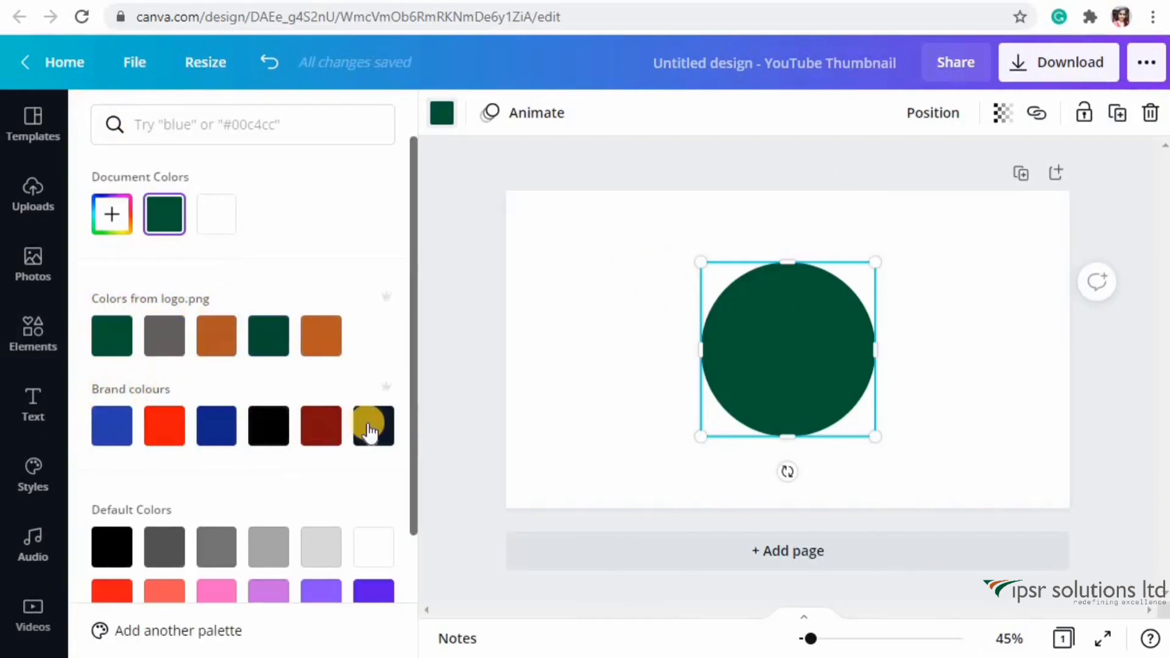
pyautogui.moveTo(414, 301); pyautogui.dragTo(319, 470)
pyautogui.click(268, 490)
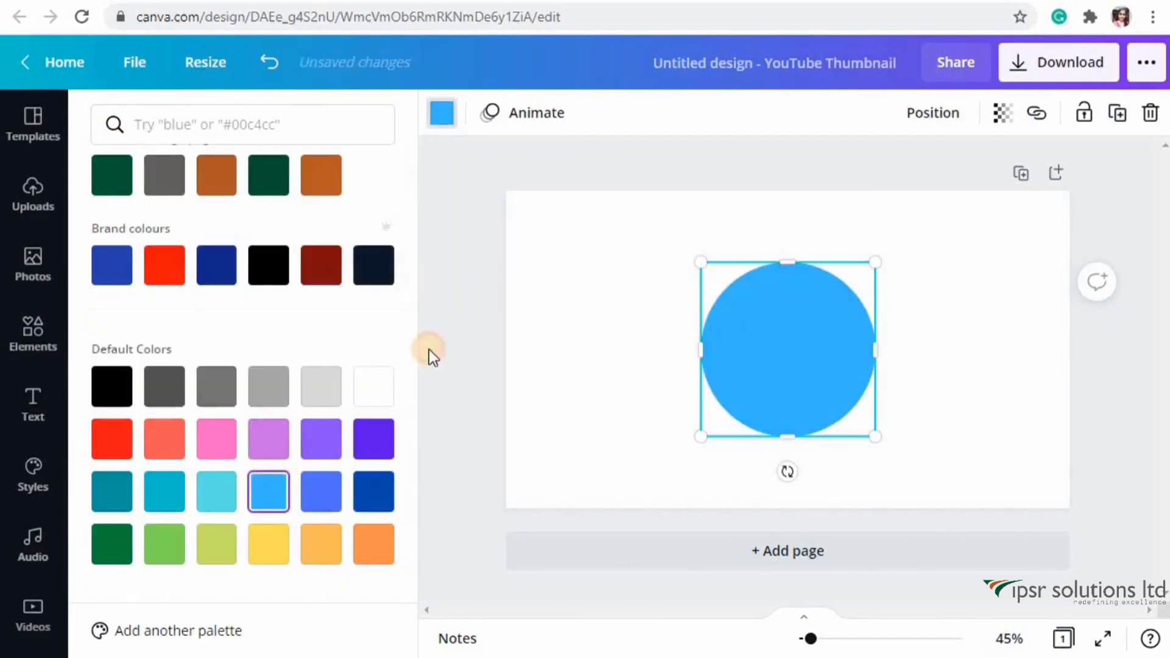
pyautogui.click(430, 353)
# Move the circle to the top-left corner and shrink it to 309×309.
pyautogui.moveTo(653, 371); pyautogui.dragTo(468, 297)
pyautogui.moveTo(512, 364); pyautogui.dragTo(507, 324)
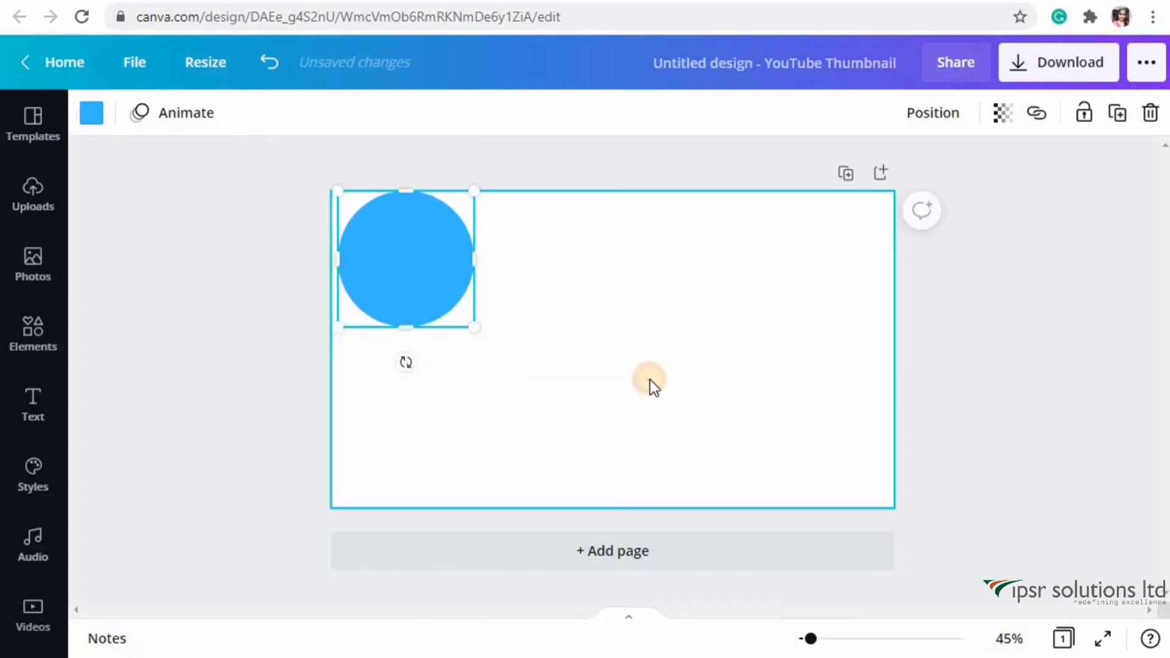
pyautogui.click(650, 379)
pyautogui.click(284, 284)
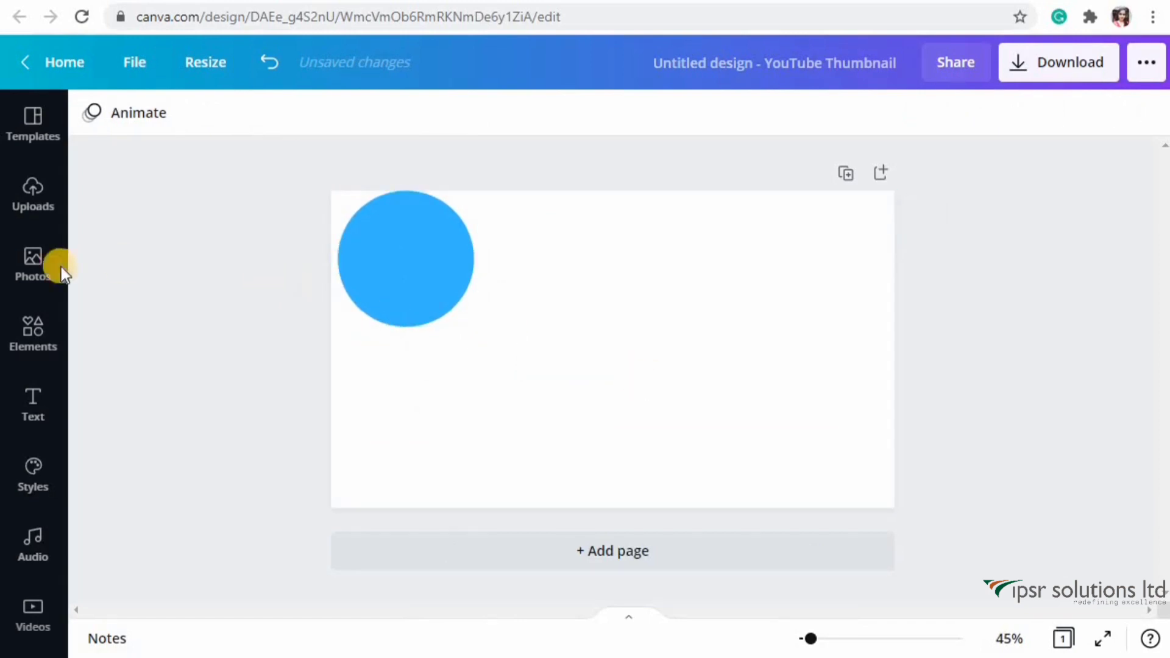
# Place the uploaded photo of a woman on the thumbnail and run Background Remover on it.
pyautogui.click(32, 194)
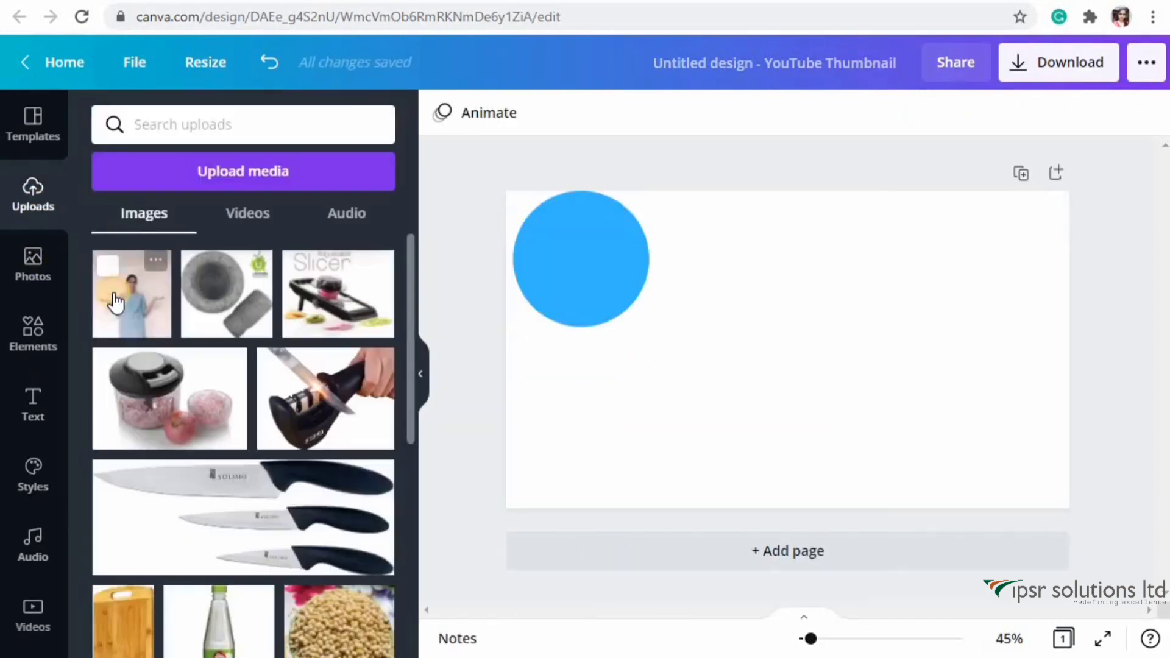
pyautogui.click(115, 301)
pyautogui.click(422, 373)
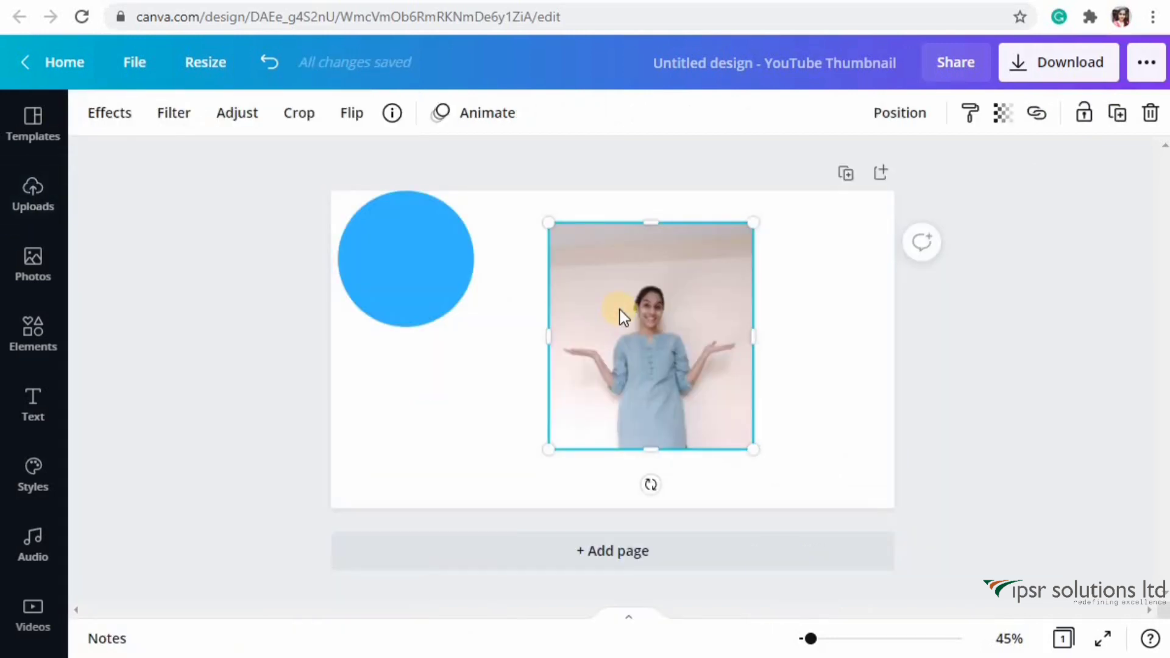
pyautogui.click(117, 119)
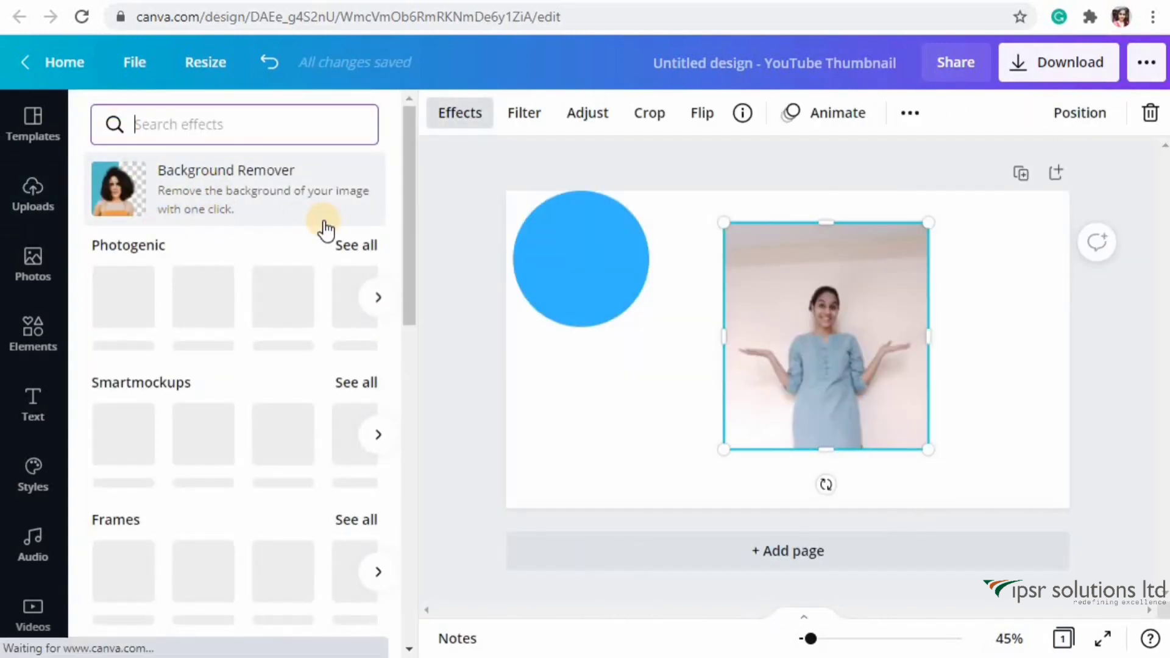
pyautogui.click(267, 211)
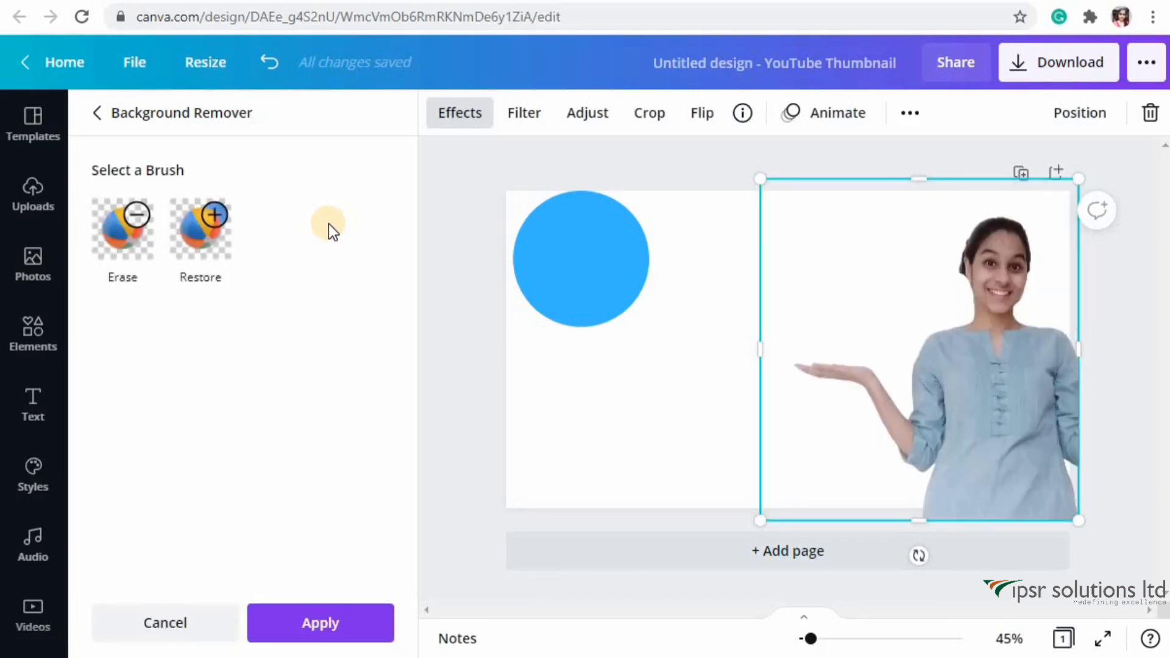
# Refine the cut-out around the kurta neckline with the Erase and Restore brushes, then apply it.
pyautogui.click(132, 236)
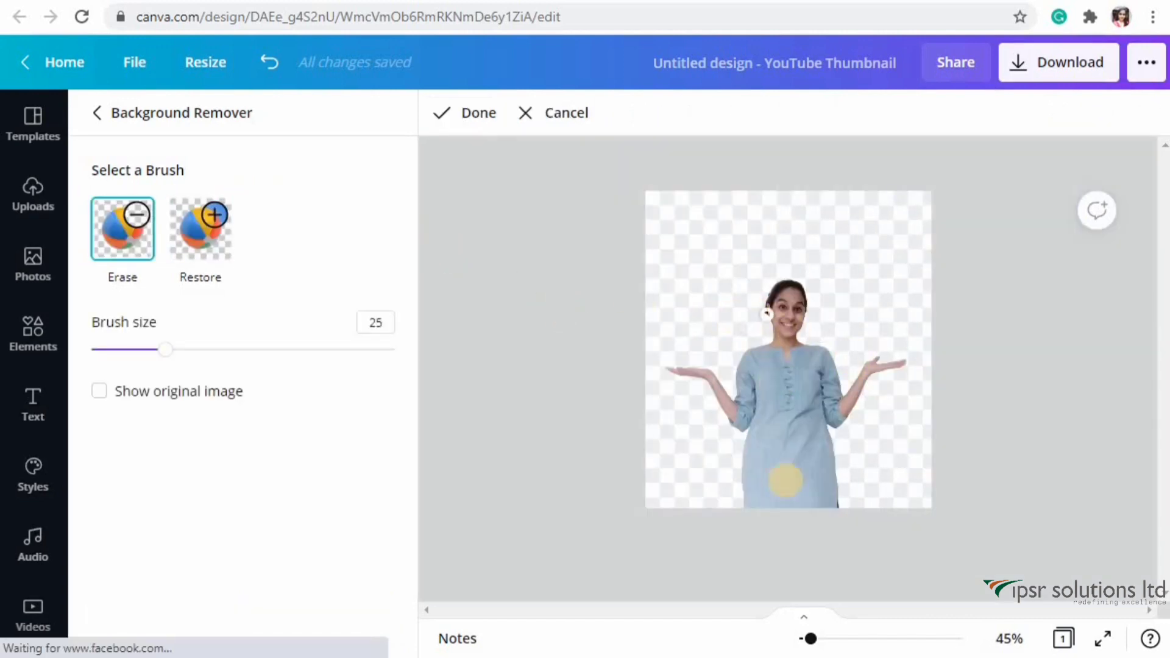
pyautogui.moveTo(808, 640); pyautogui.dragTo(831, 639)
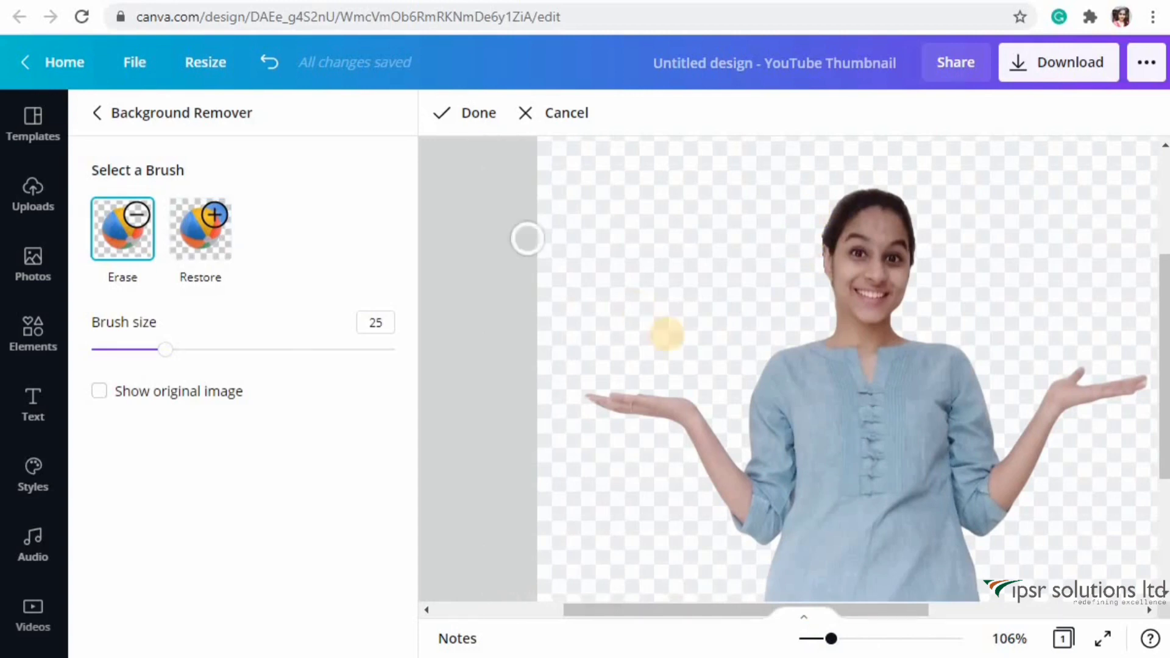
pyautogui.moveTo(946, 363)
pyautogui.mouseDown()
pyautogui.moveTo(854, 373)
pyautogui.moveTo(878, 369)
pyautogui.mouseUp()
pyautogui.click(189, 213)
pyautogui.moveTo(841, 334)
pyautogui.mouseDown()
pyautogui.moveTo(845, 393)
pyautogui.moveTo(904, 354)
pyautogui.moveTo(872, 356)
pyautogui.moveTo(975, 361)
pyautogui.mouseUp()
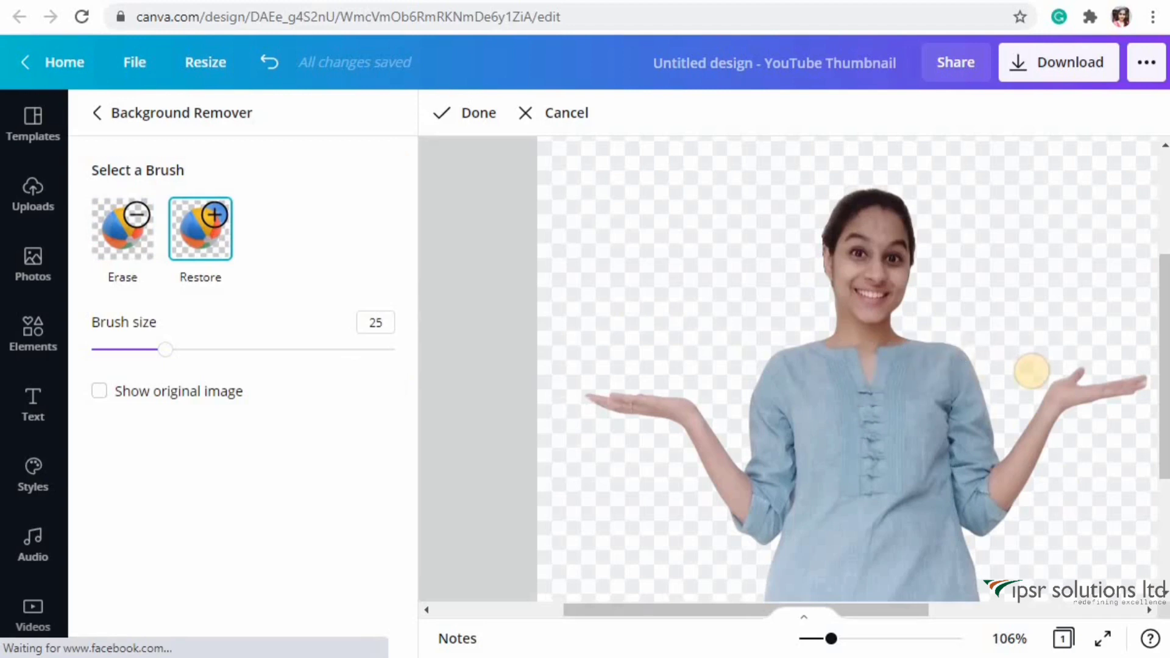
pyautogui.moveTo(160, 357)
pyautogui.mouseDown()
pyautogui.moveTo(250, 360)
pyautogui.moveTo(248, 351)
pyautogui.moveTo(308, 374)
pyautogui.moveTo(141, 371)
pyautogui.moveTo(85, 384)
pyautogui.mouseUp()
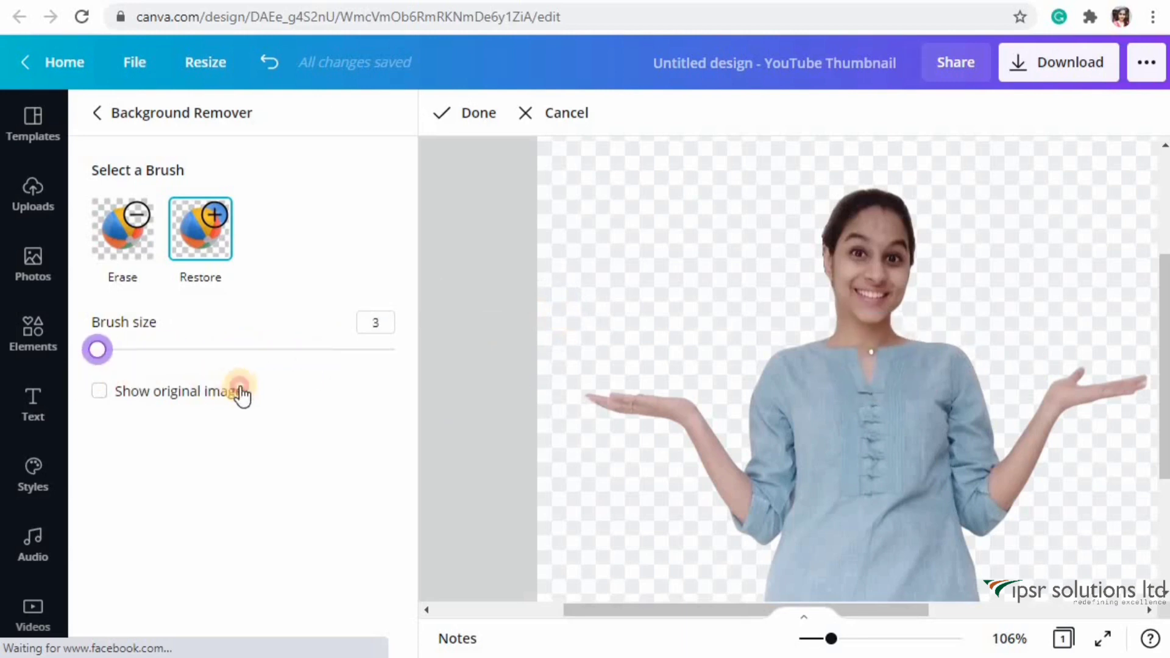
pyautogui.click(256, 349)
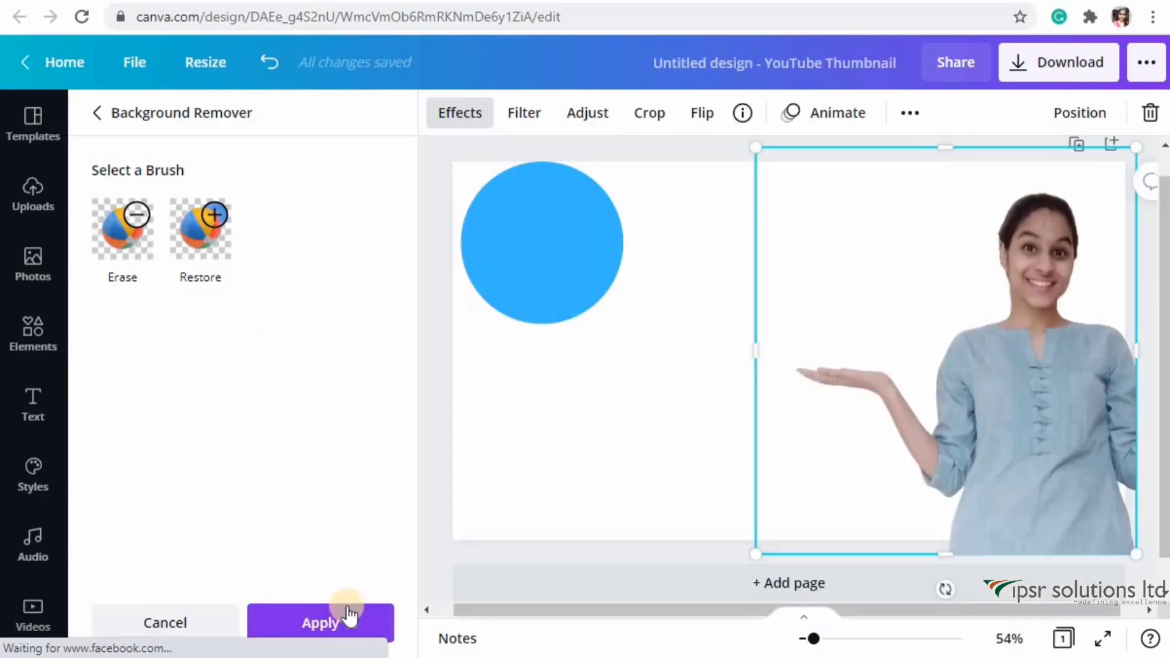
pyautogui.click(342, 622)
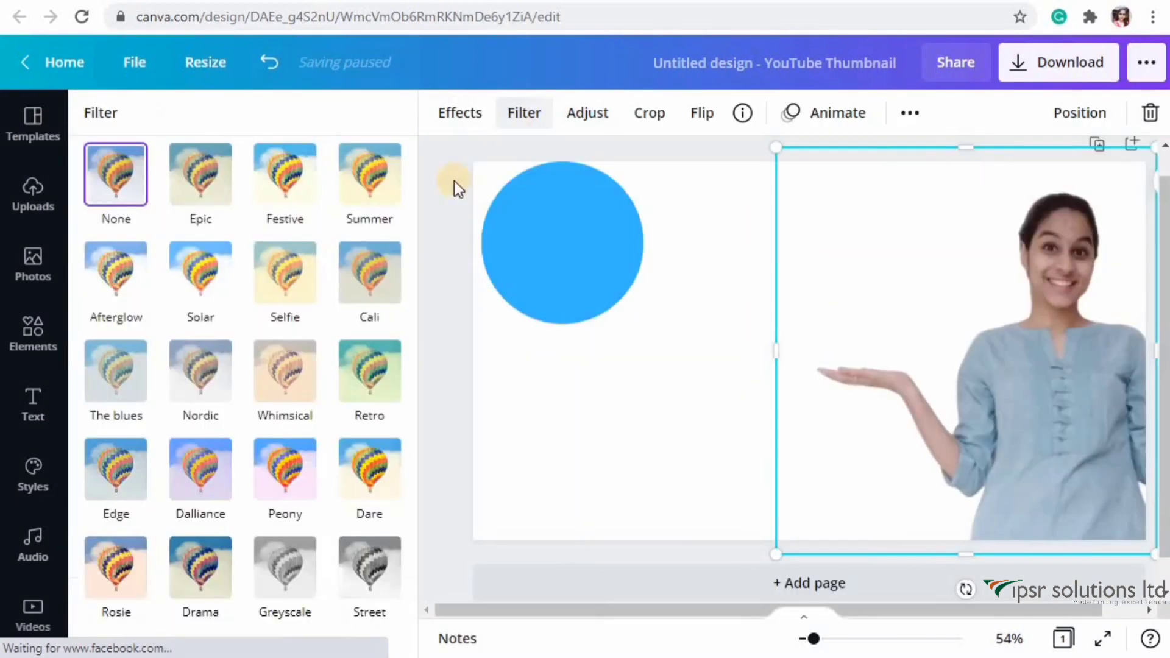
# Give the woman's cut-out photo the Dare filter.
pyautogui.click(369, 472)
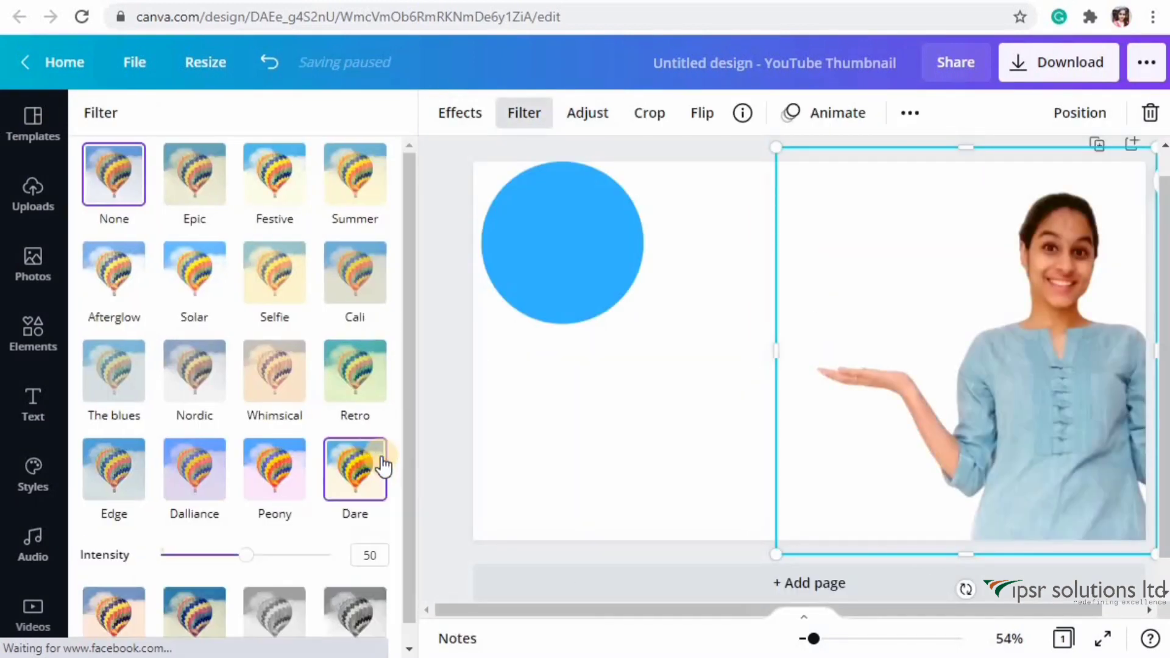
pyautogui.click(439, 166)
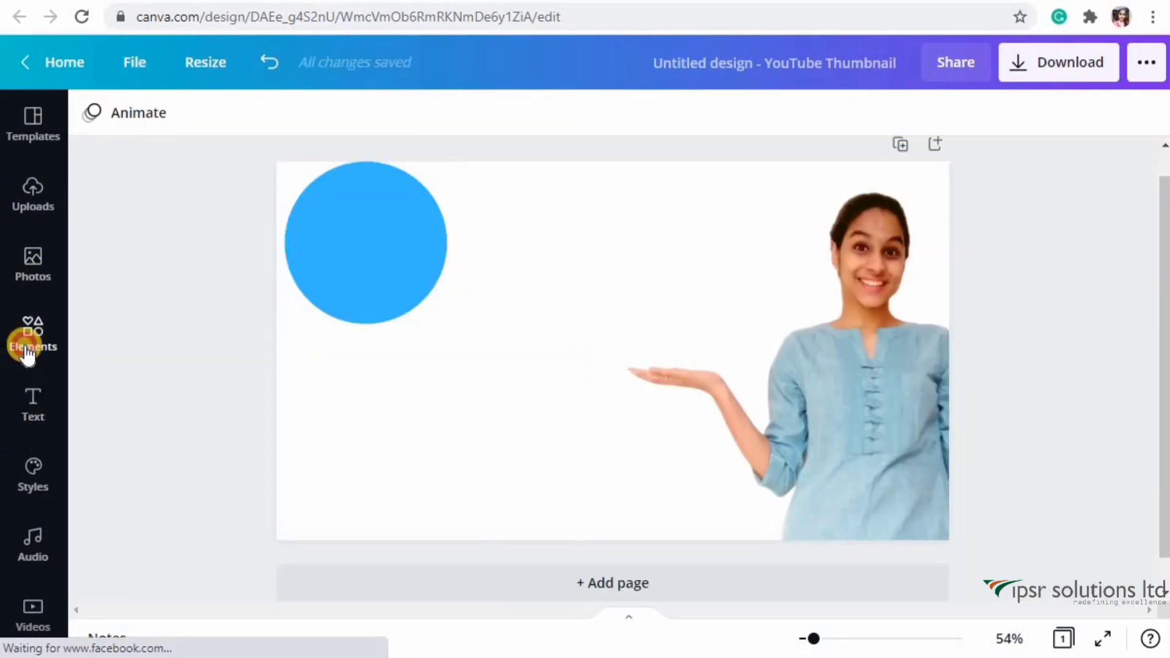
pyautogui.click(33, 332)
# Search Elements for 'canva' and add the plain script Canva logo to the page.
pyautogui.click(168, 121)
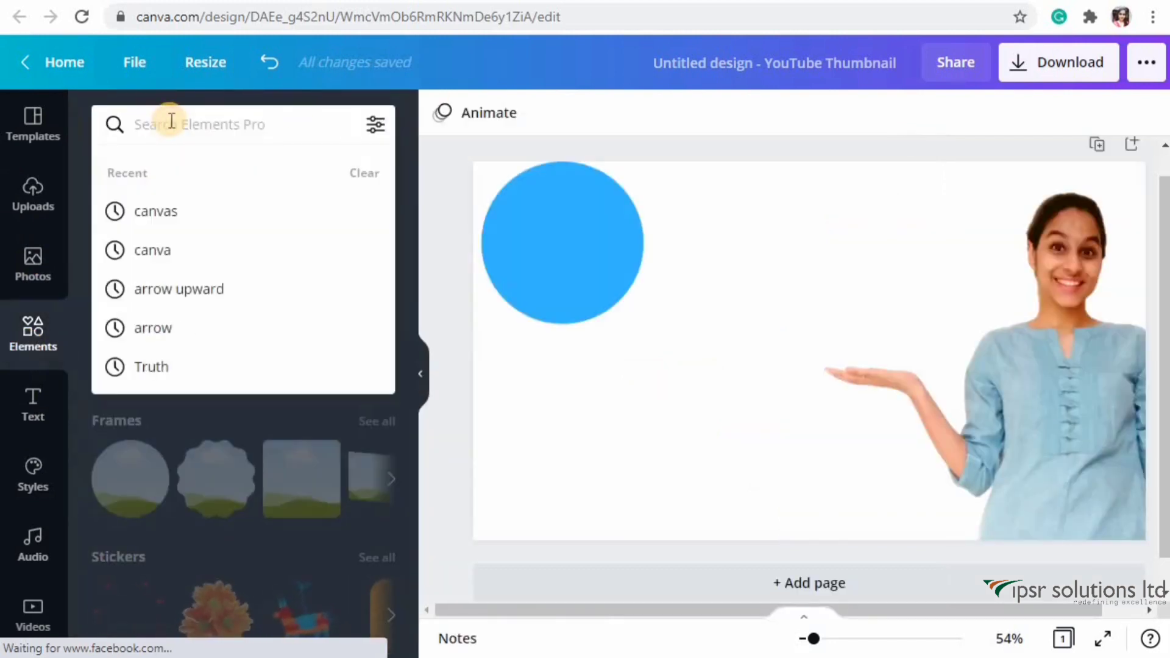
pyautogui.write('canva')
pyautogui.press('Return')
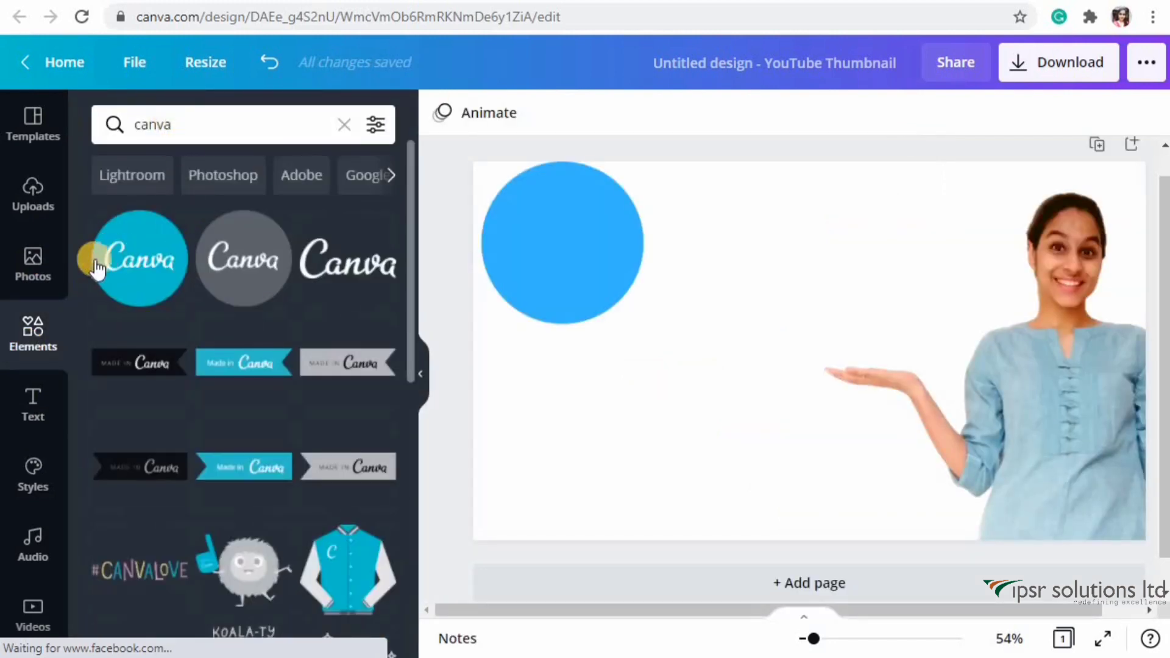
pyautogui.click(107, 259)
pyautogui.moveTo(412, 243)
pyautogui.mouseDown()
pyautogui.moveTo(410, 510)
pyautogui.moveTo(395, 256)
pyautogui.mouseUp()
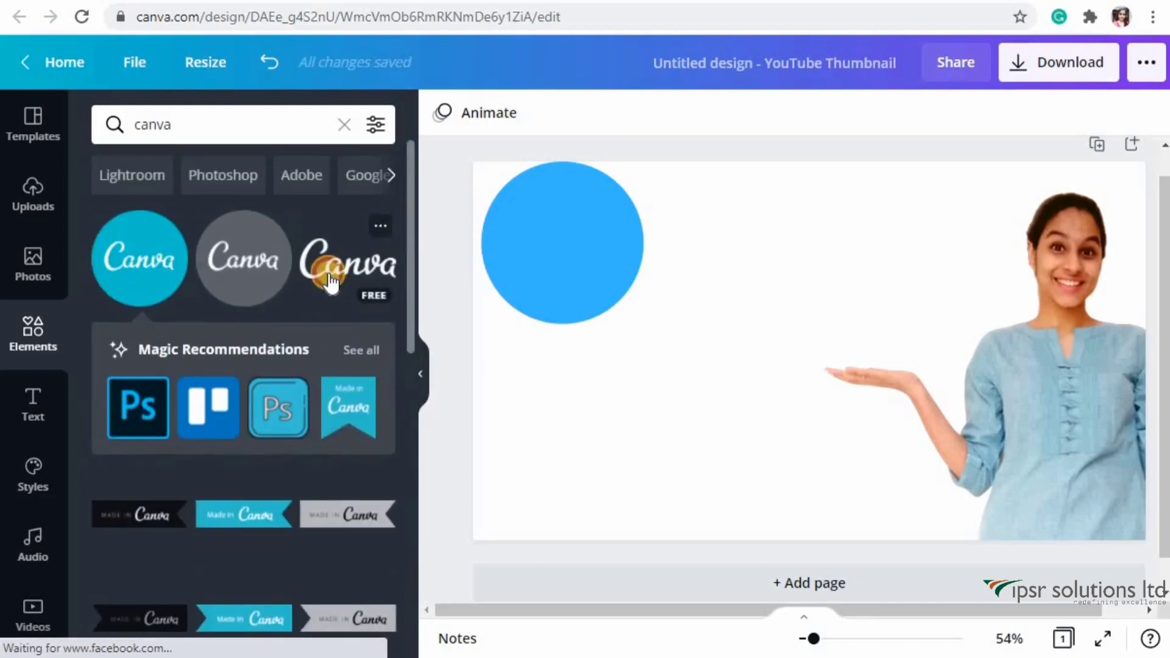
pyautogui.click(395, 256)
# Colour the logo with the document's blue and move it up level with the circle.
pyautogui.click(452, 120)
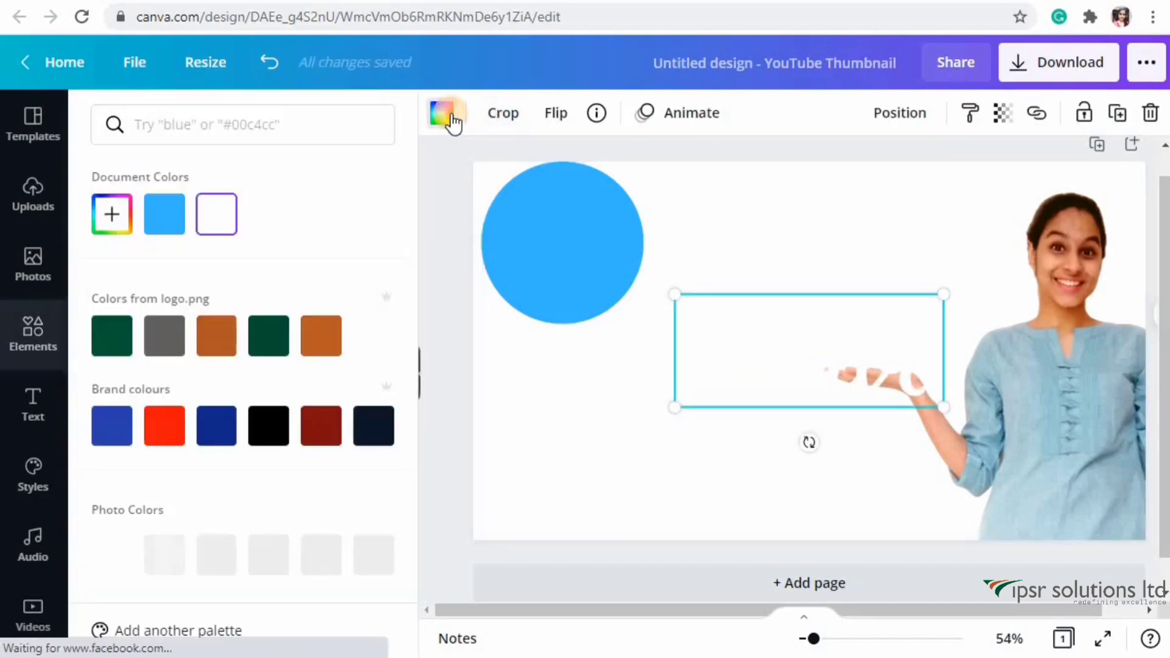
pyautogui.click(164, 213)
pyautogui.moveTo(788, 401); pyautogui.dragTo(796, 363)
pyautogui.click(777, 174)
pyautogui.click(603, 309)
pyautogui.click(25, 390)
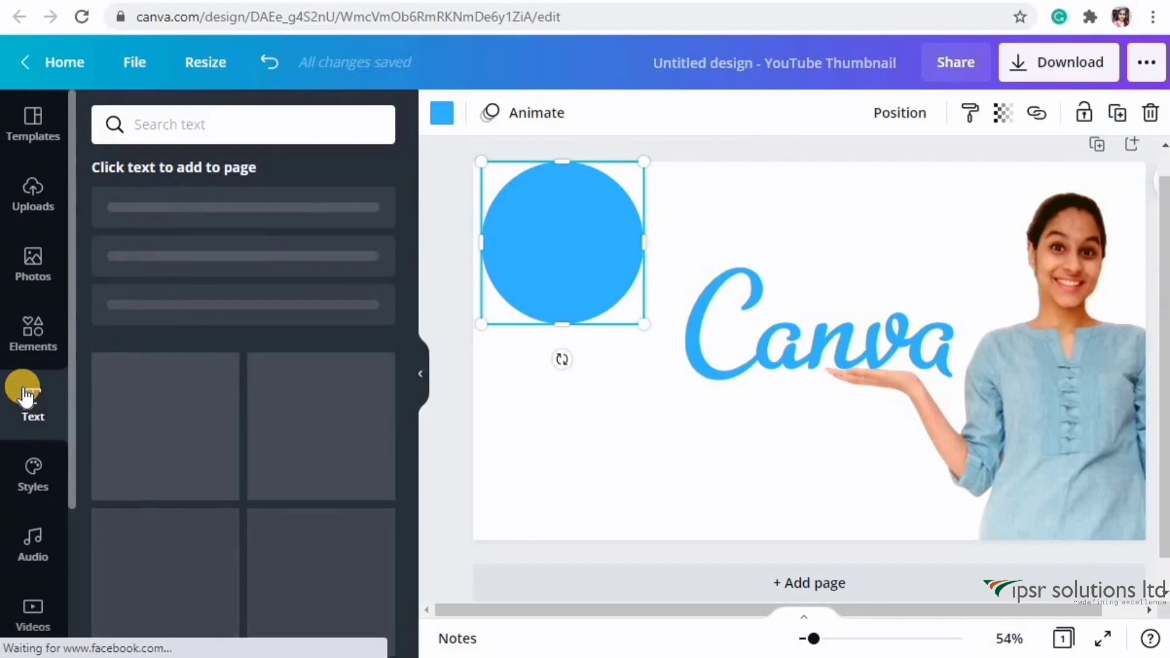
# Add the heading 'How to earn using Canva?' inside the blue circle at size 37.5.
pyautogui.click(253, 223)
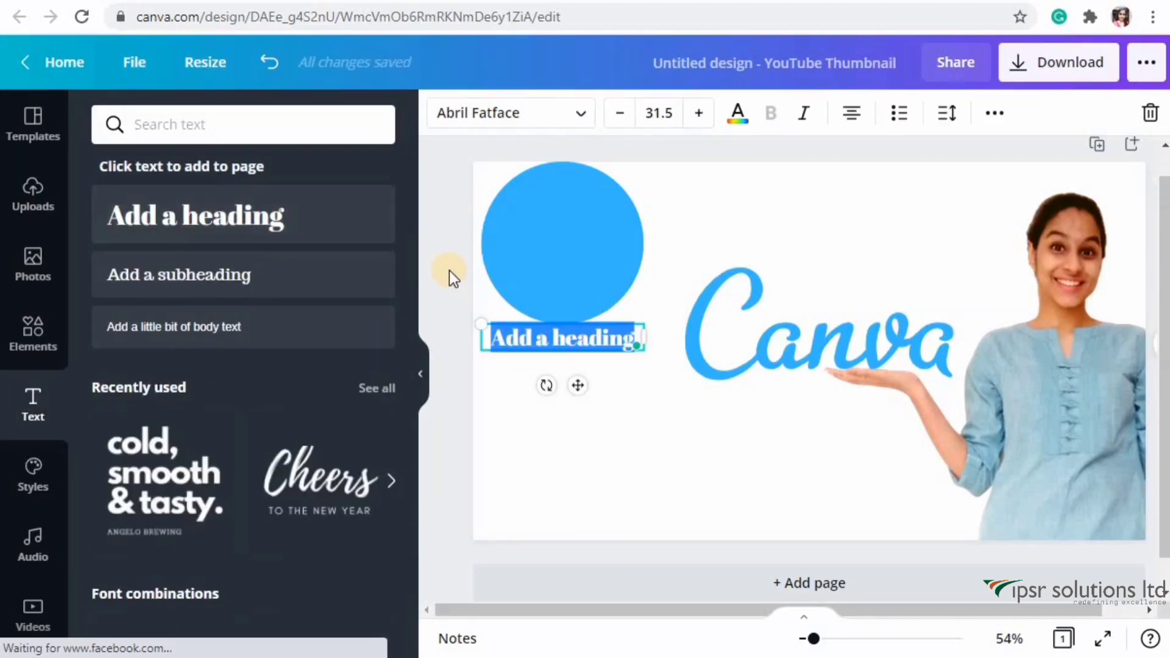
pyautogui.write('How to learn using Canva?')
pyautogui.moveTo(578, 415); pyautogui.dragTo(580, 285)
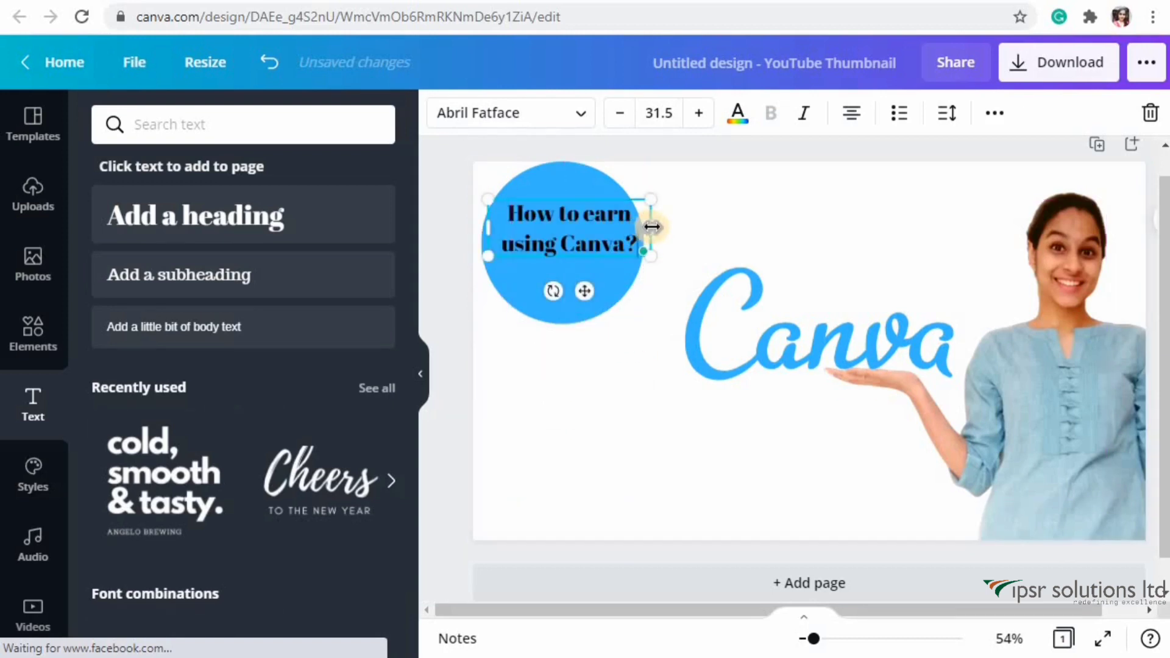
pyautogui.click(699, 113)
pyautogui.click(699, 114)
pyautogui.click(699, 113)
pyautogui.click(699, 113)
pyautogui.click(699, 113)
pyautogui.click(699, 114)
# Change the heading font to League Spartan.
pyautogui.click(510, 117)
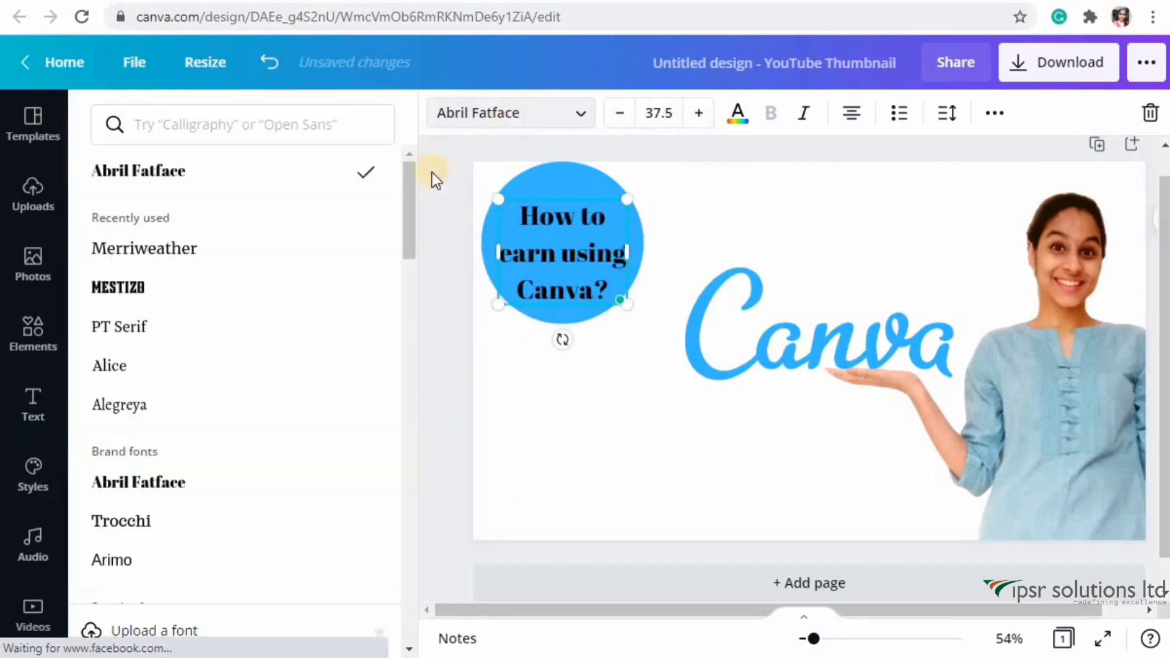
pyautogui.moveTo(409, 229); pyautogui.dragTo(393, 399)
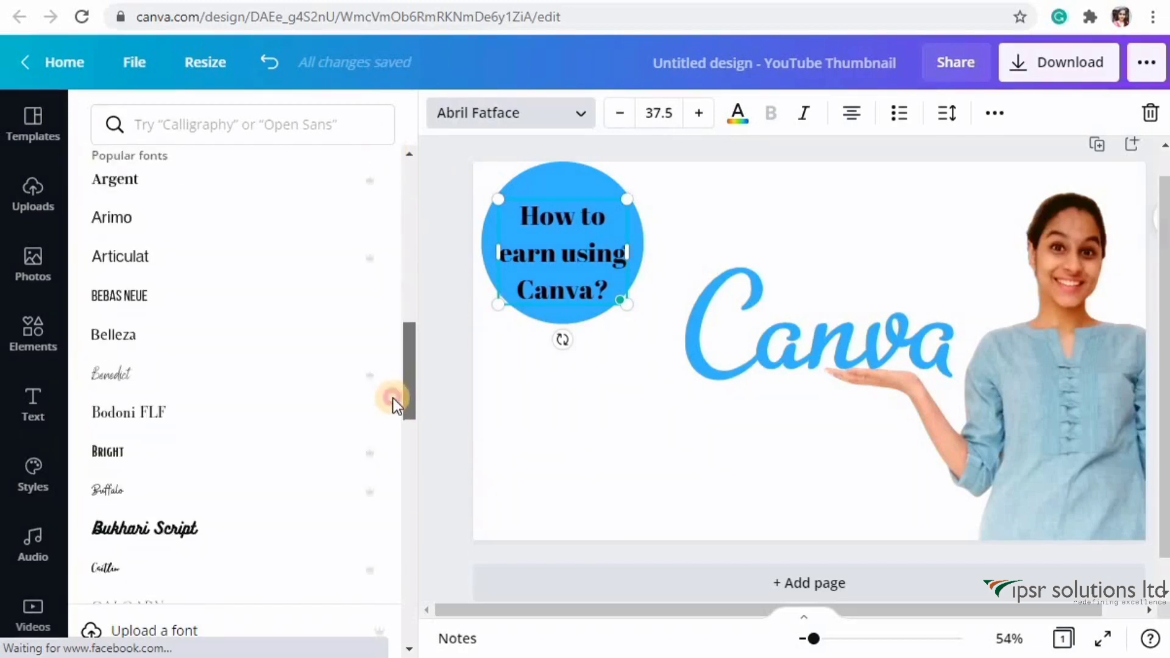
pyautogui.moveTo(394, 400); pyautogui.dragTo(394, 502)
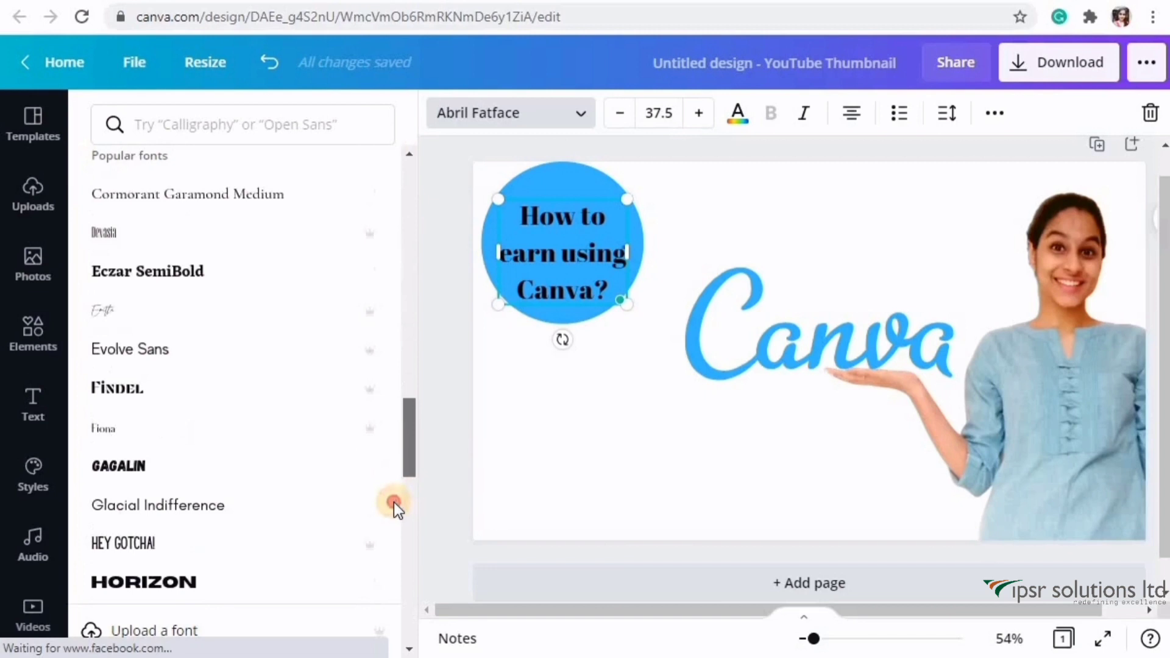
pyautogui.moveTo(394, 503); pyautogui.dragTo(398, 587)
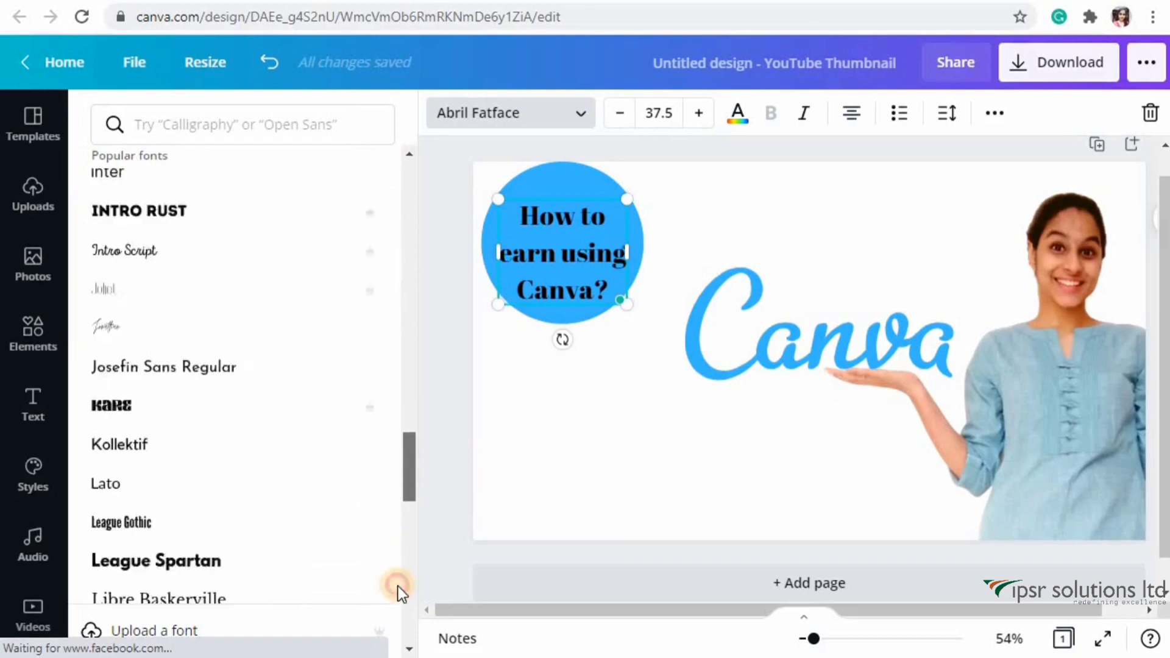
pyautogui.click(226, 404)
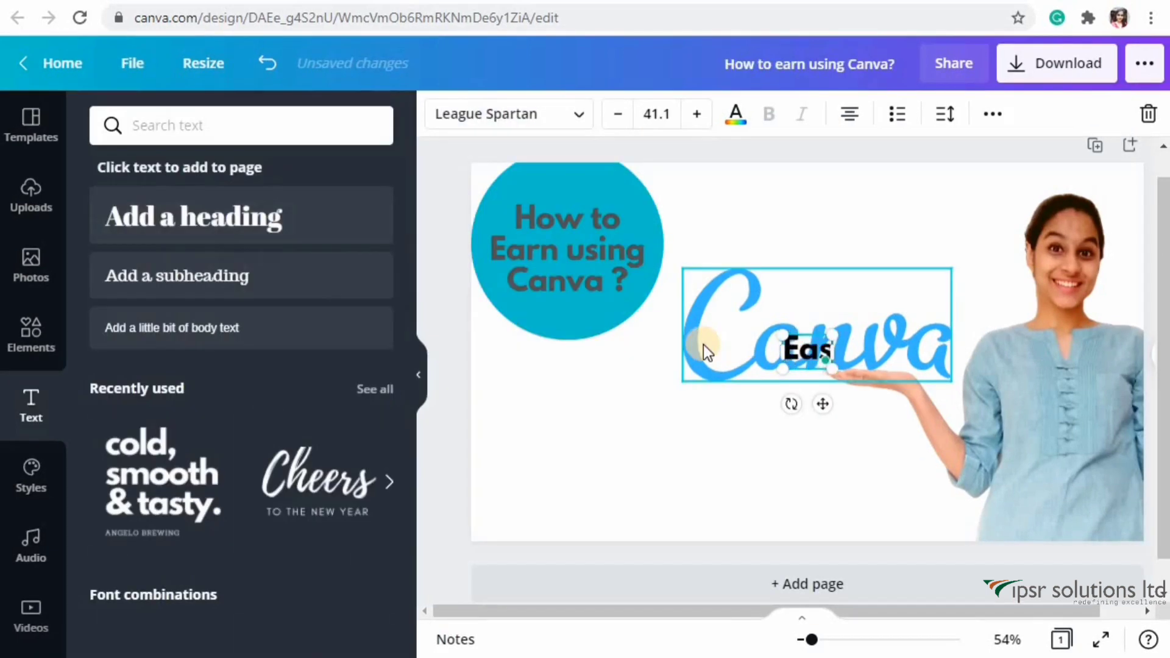
# Place 'Easy Tutorial For Beginners' text at the lower left with 1.22 line spacing.
pyautogui.write('y Tutorial For Begin')
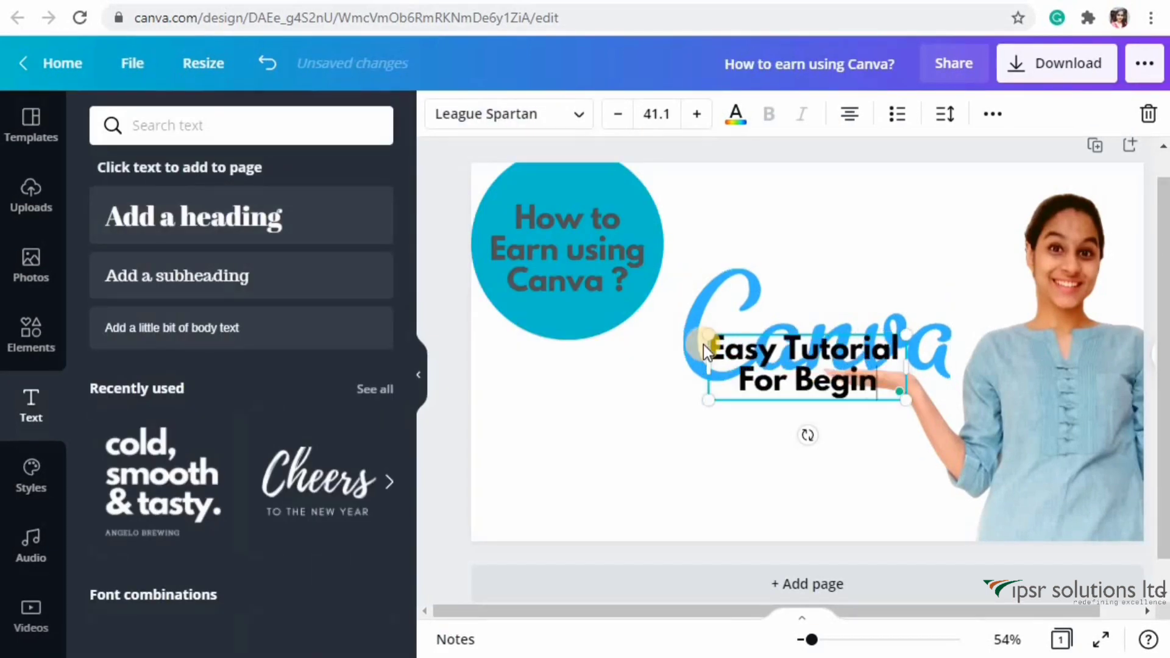
pyautogui.moveTo(704, 345); pyautogui.dragTo(475, 415)
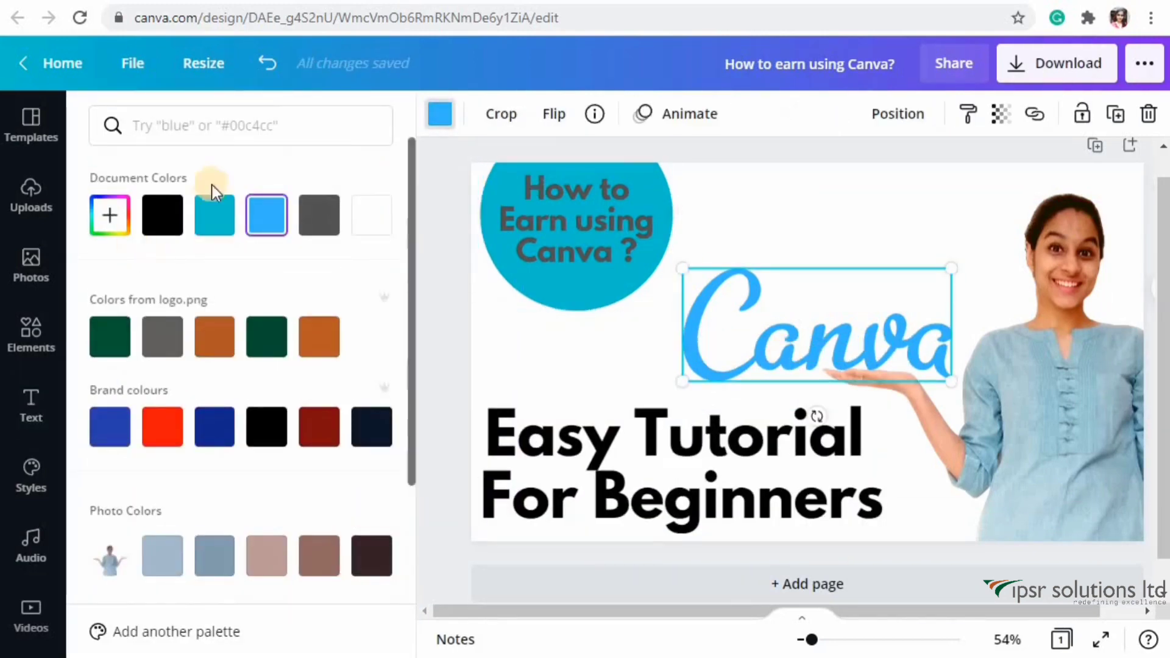
pyautogui.click(214, 214)
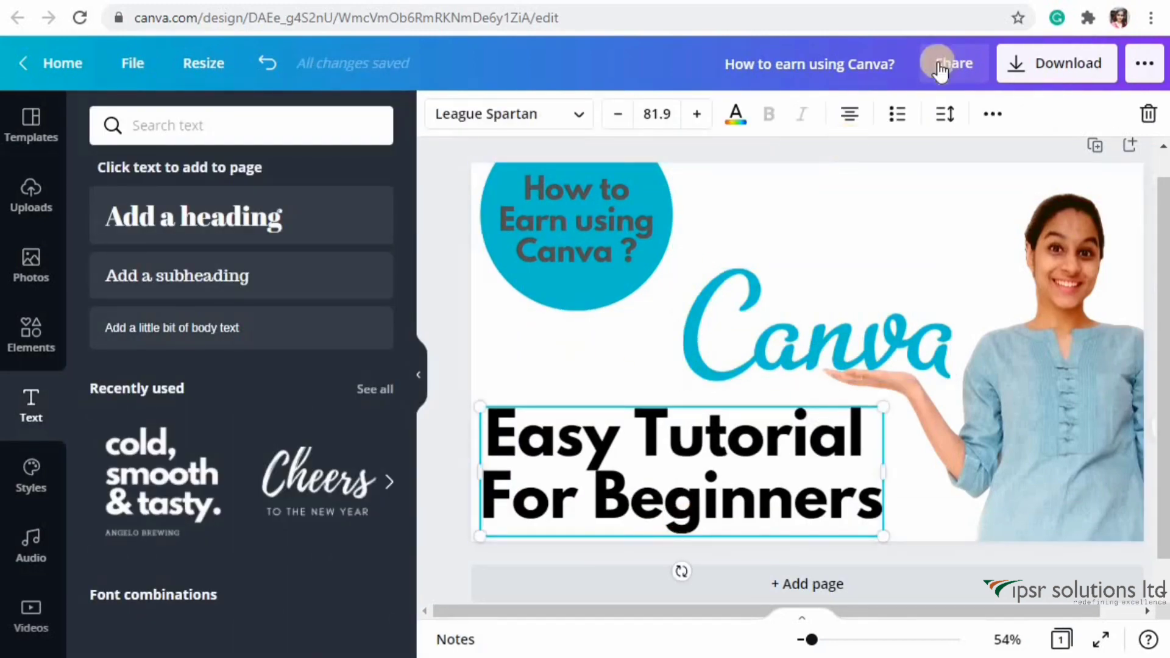
pyautogui.click(945, 114)
pyautogui.moveTo(994, 222); pyautogui.dragTo(1006, 222)
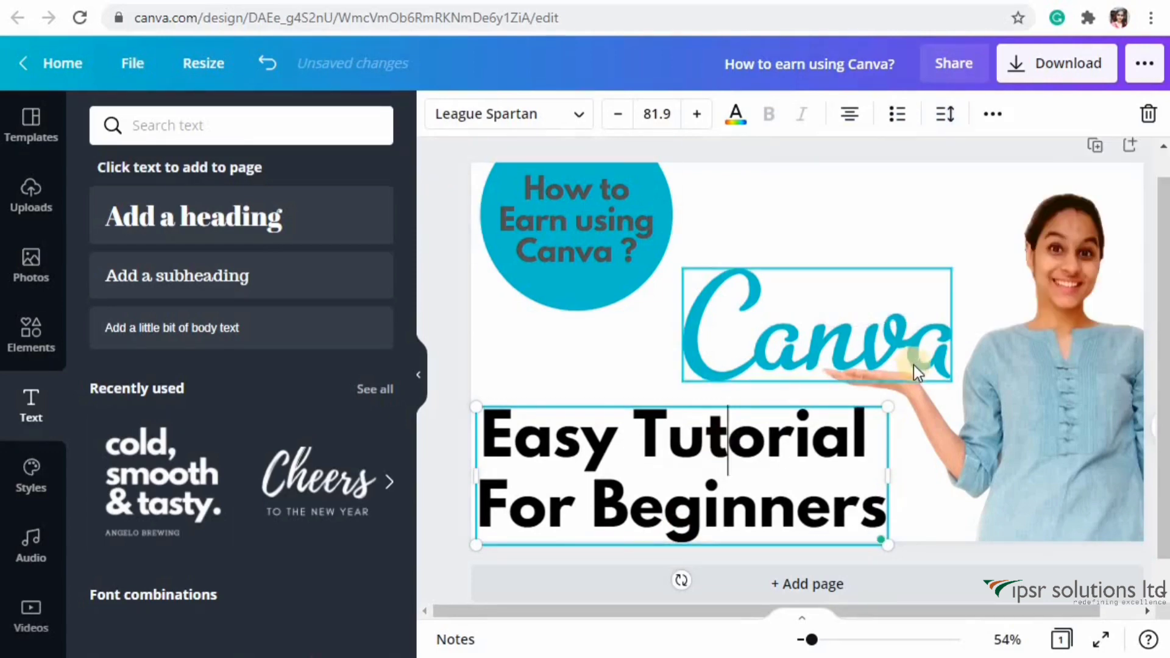
pyautogui.moveTo(695, 452); pyautogui.dragTo(712, 439)
pyautogui.click(455, 252)
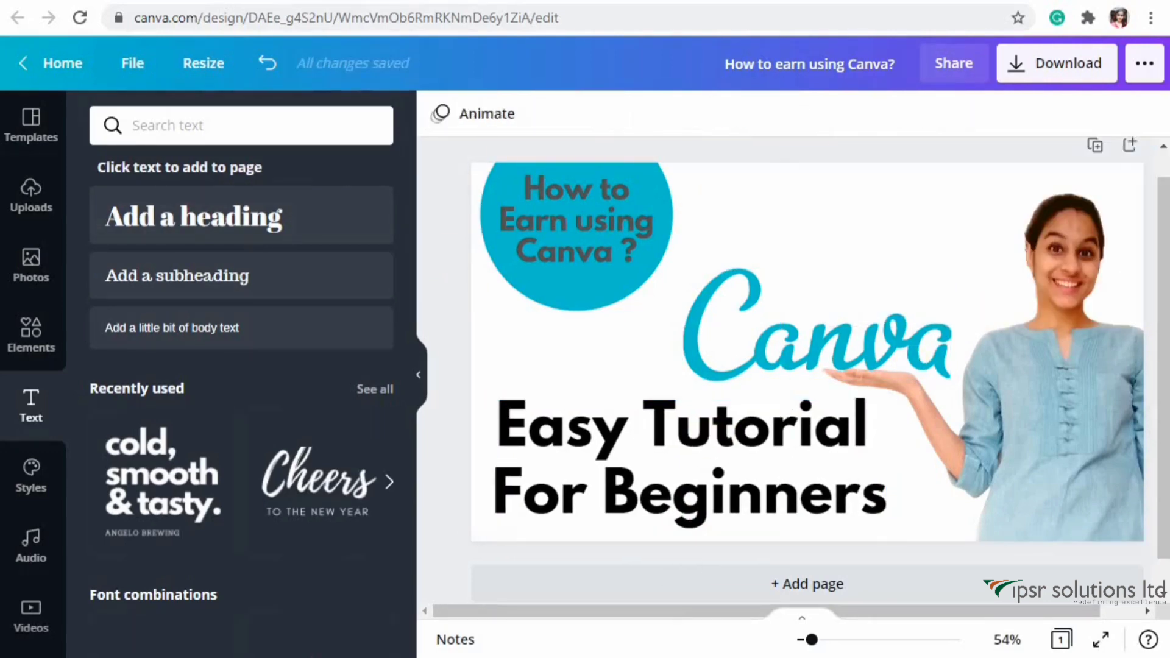
pyautogui.scroll(-1, 1144, 533)
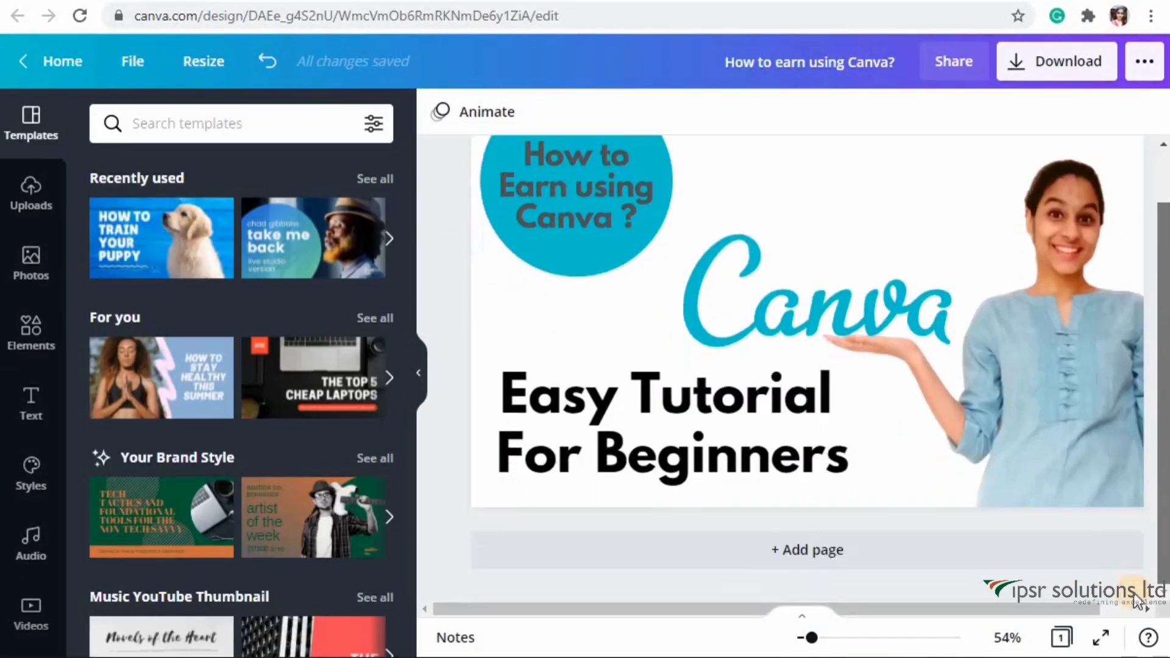
# Add page 2 and fill it with the 'How to Train Your Puppy' template.
pyautogui.click(836, 550)
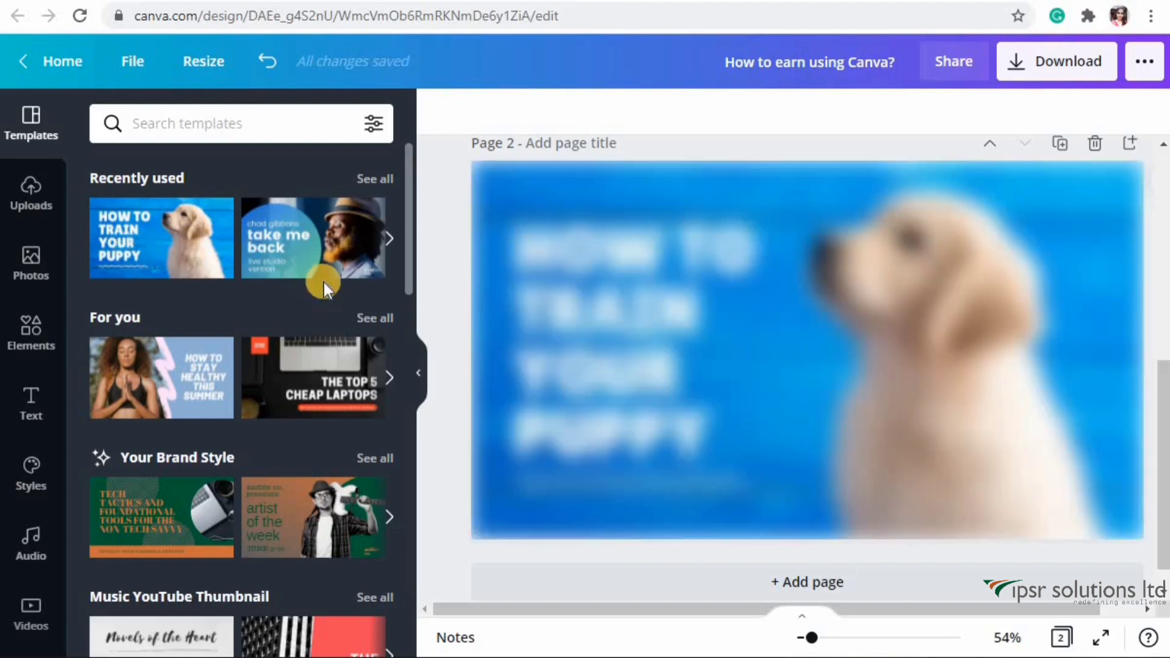
pyautogui.click(603, 385)
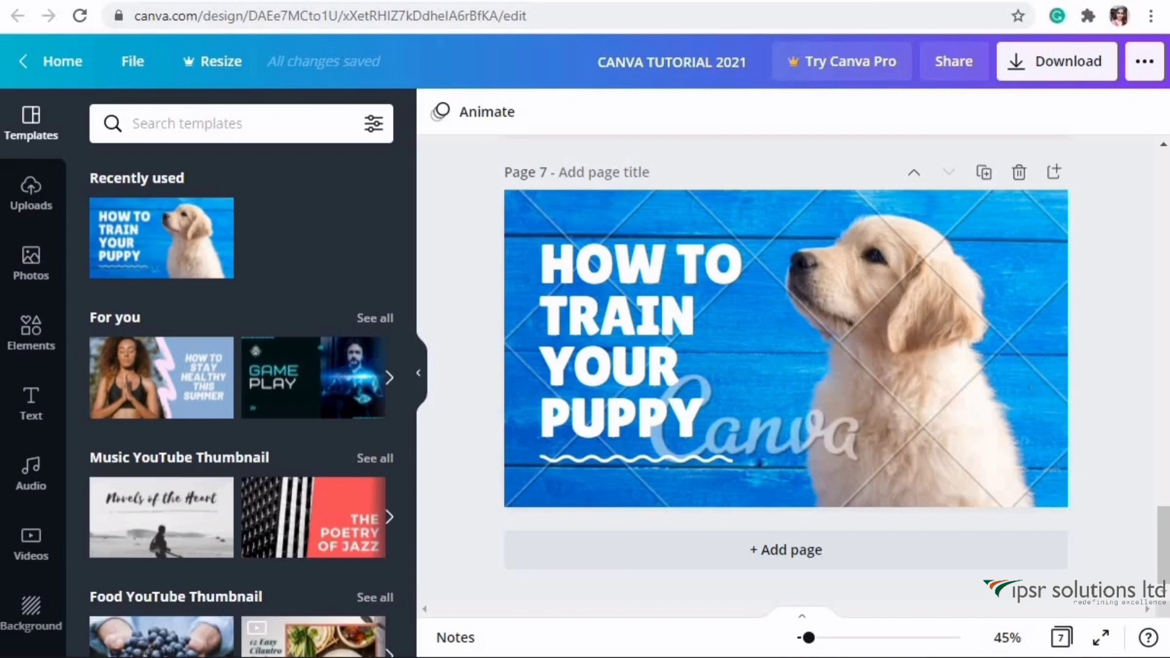
pyautogui.click(946, 363)
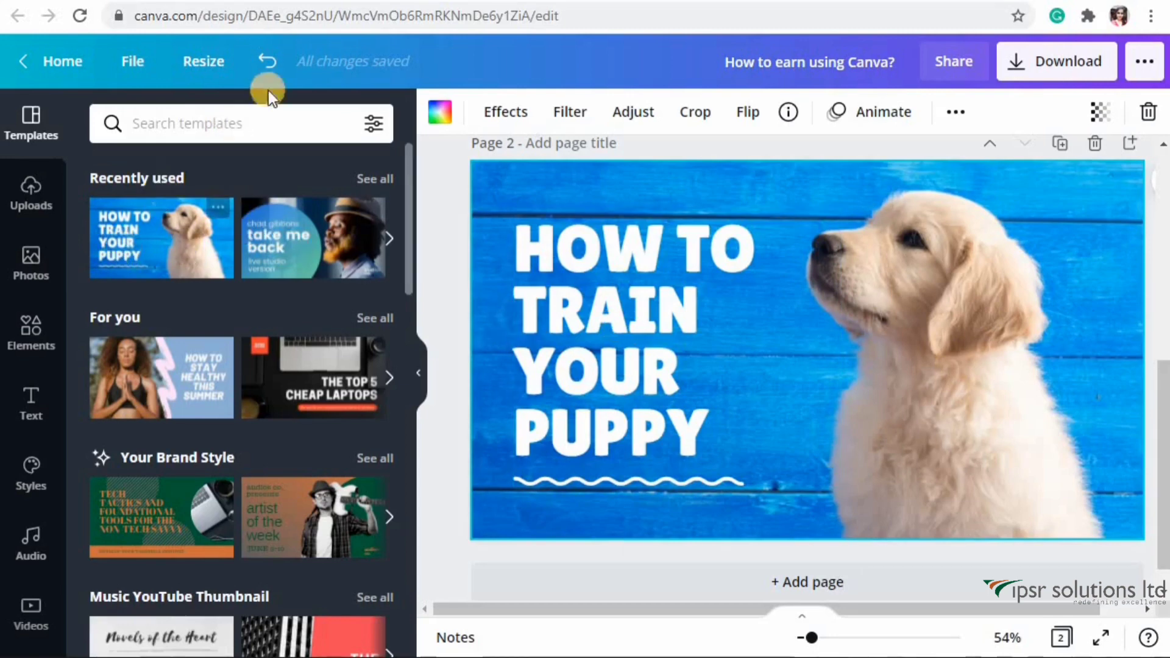
pyautogui.click(209, 321)
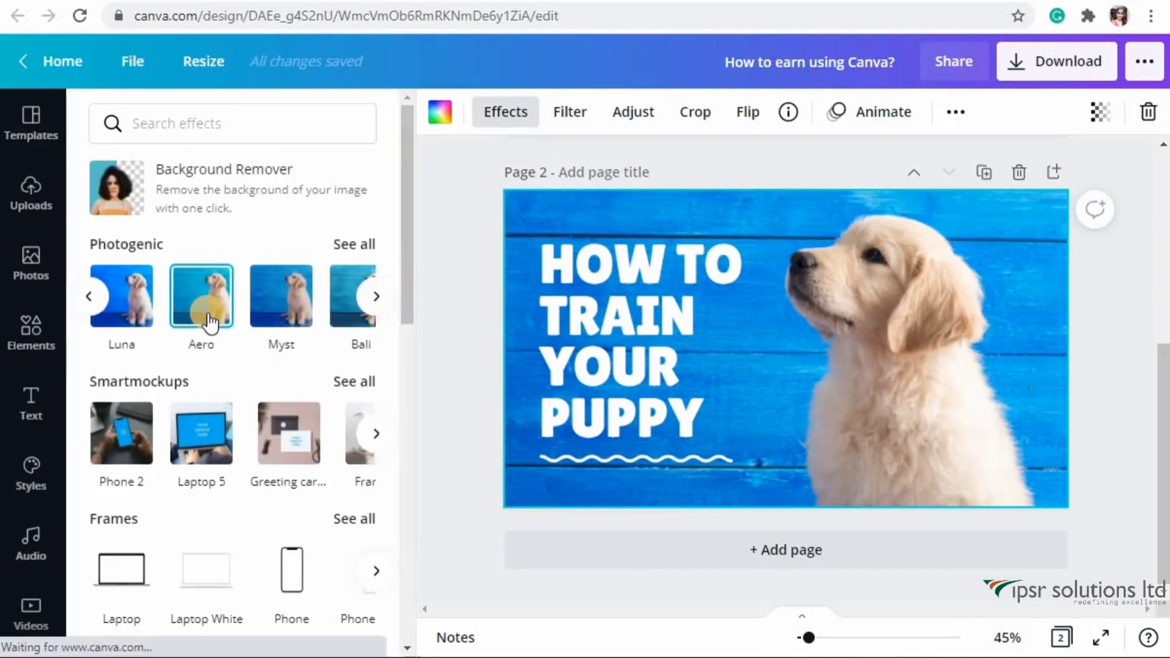
# Try the Myst effect and the Phone and Laptop frames on the puppy photo, then discard them.
pyautogui.click(298, 319)
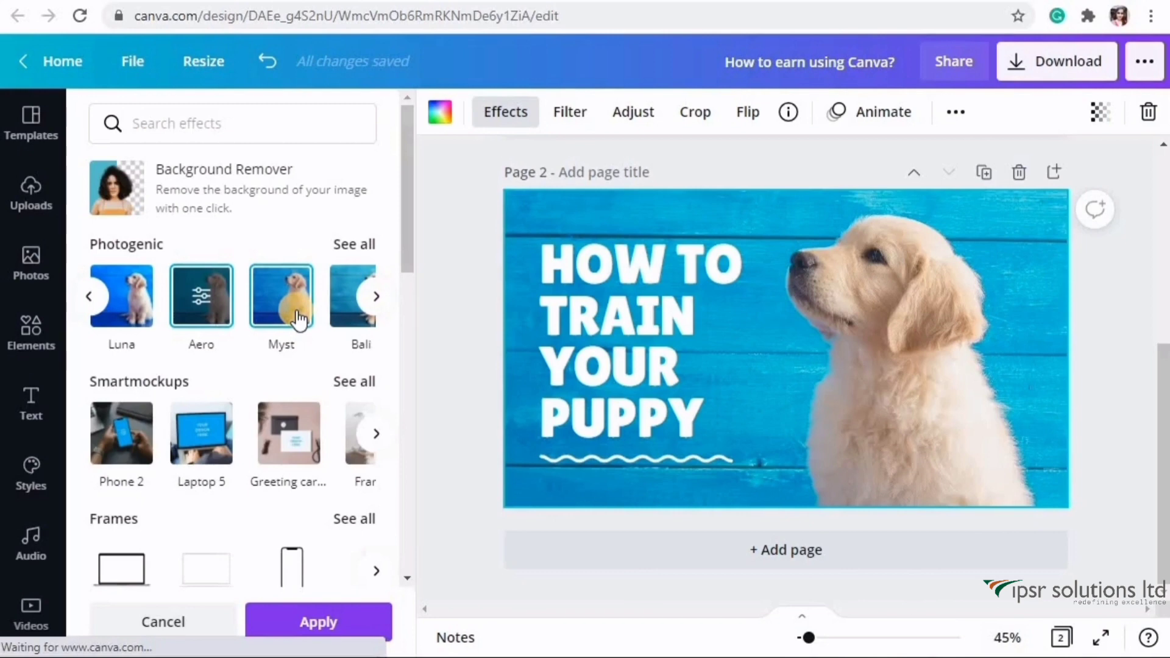
pyautogui.hotkey('ctrl', 'z')
pyautogui.scroll(-5, 353, 317)
pyautogui.click(292, 287)
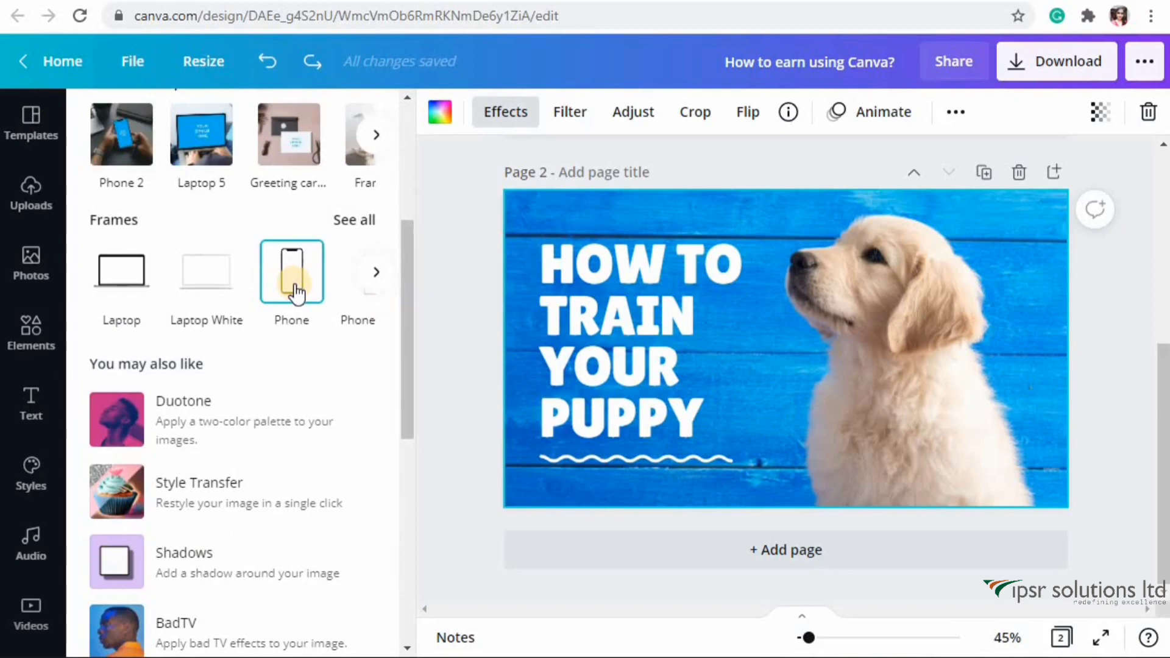
pyautogui.click(149, 297)
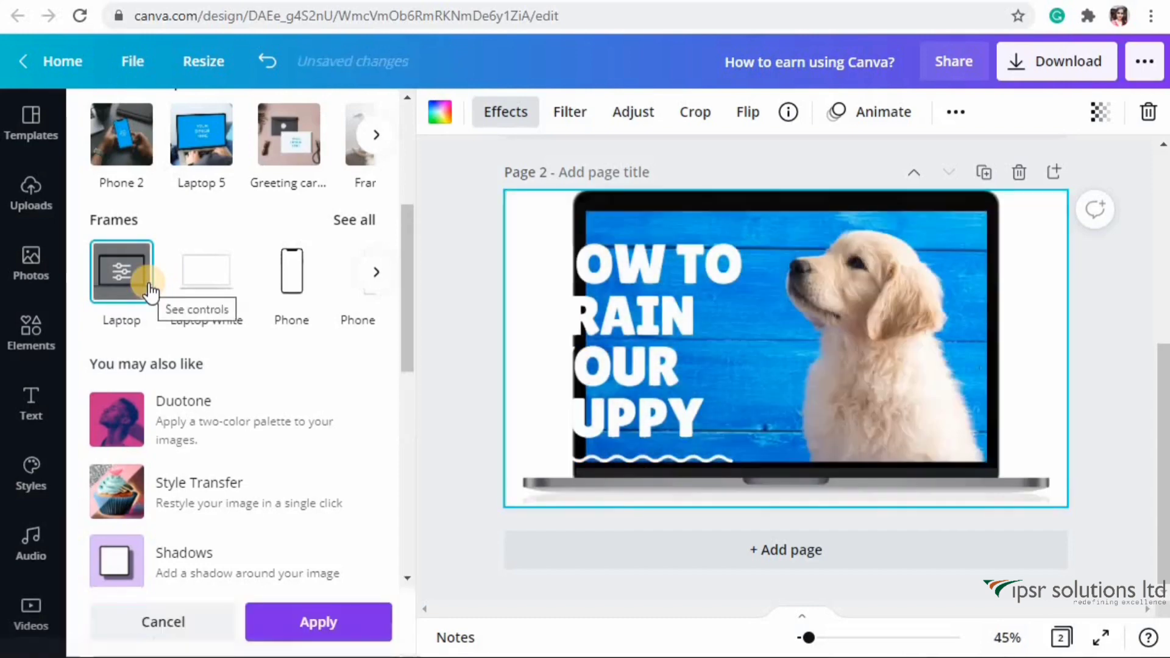
pyautogui.click(302, 275)
# Browse more frame styles and the Glitch effect details.
pyautogui.click(378, 273)
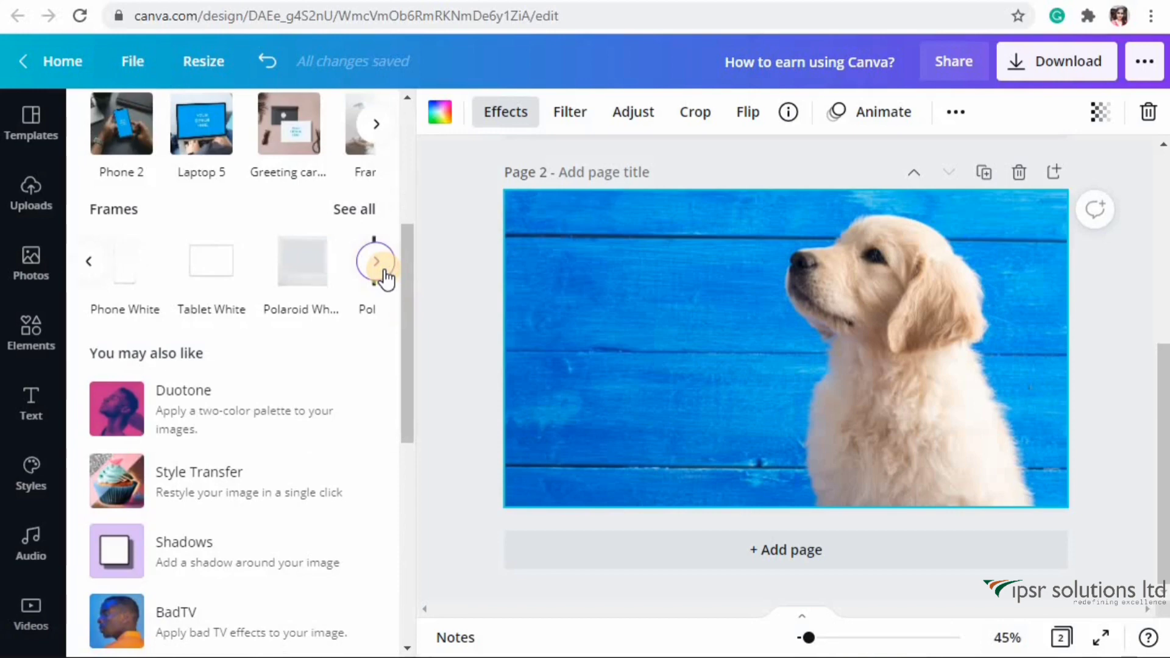
pyautogui.click(377, 262)
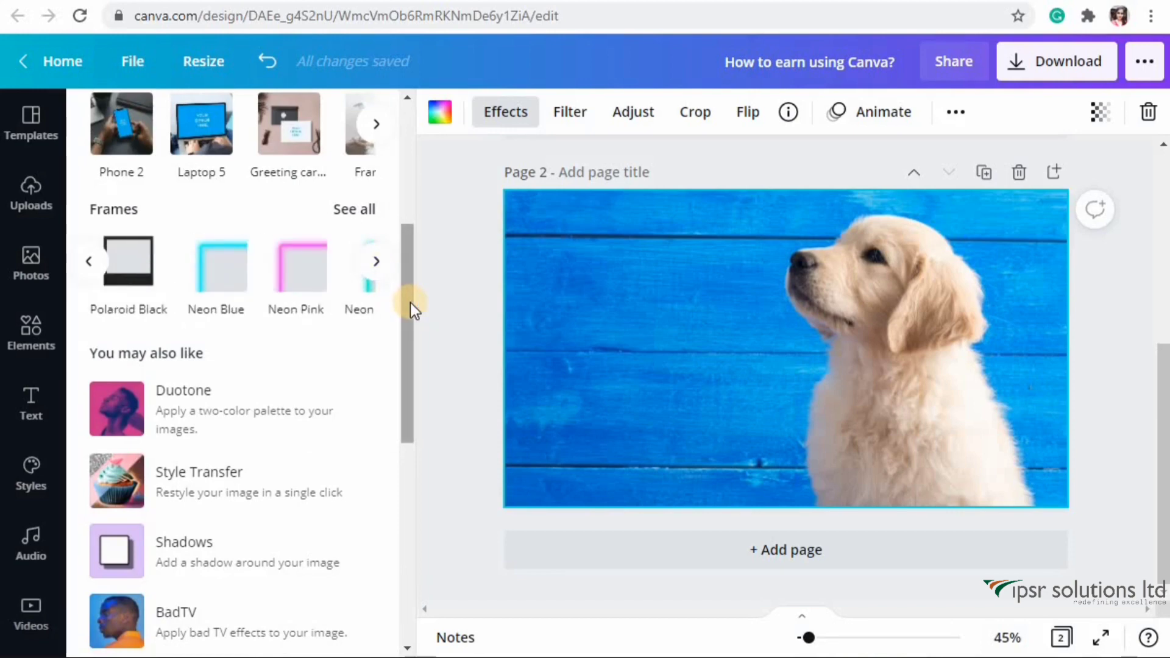
pyautogui.moveTo(411, 303); pyautogui.dragTo(411, 404)
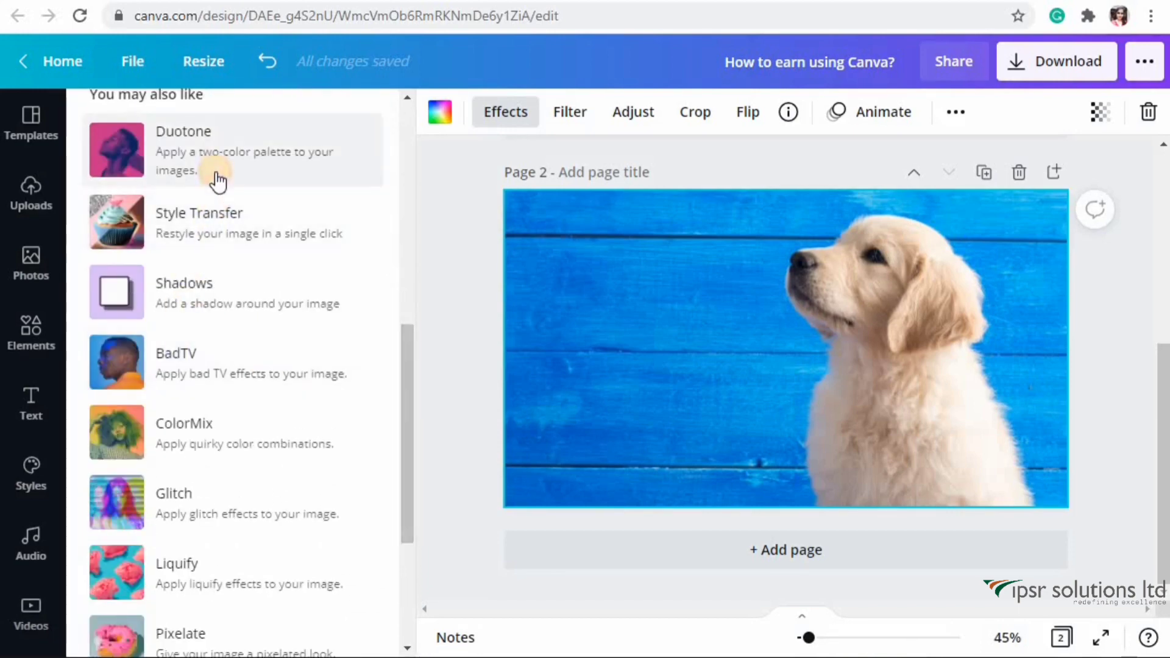
pyautogui.scroll(-4, 210, 340)
pyautogui.click(230, 273)
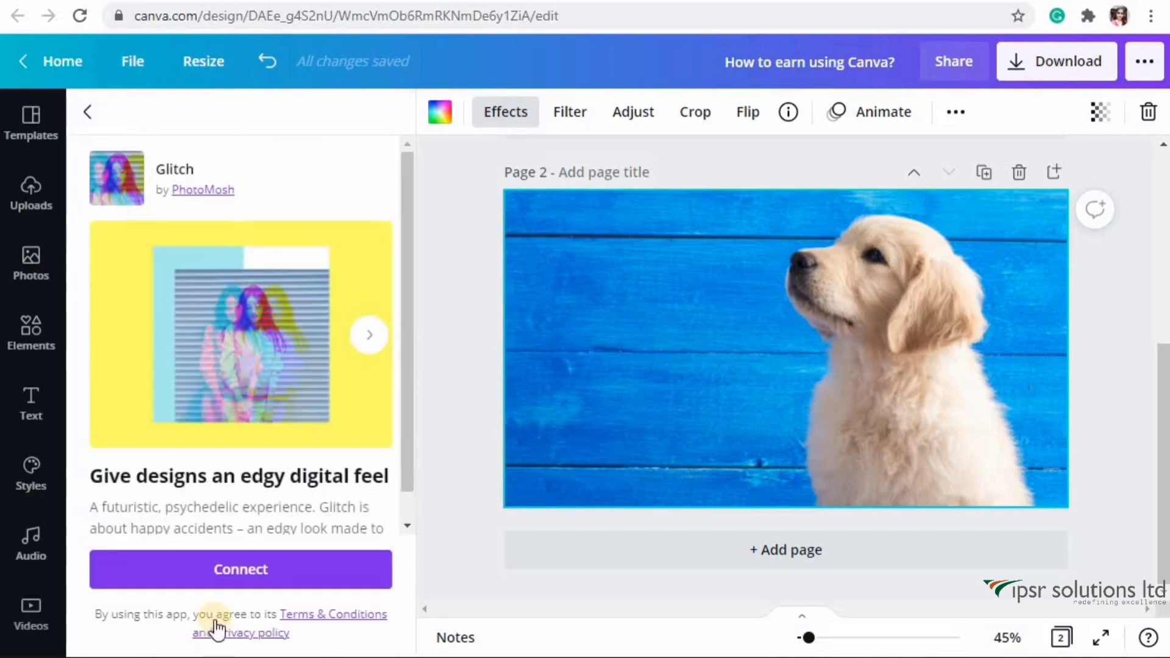
pyautogui.click(93, 110)
pyautogui.click(506, 112)
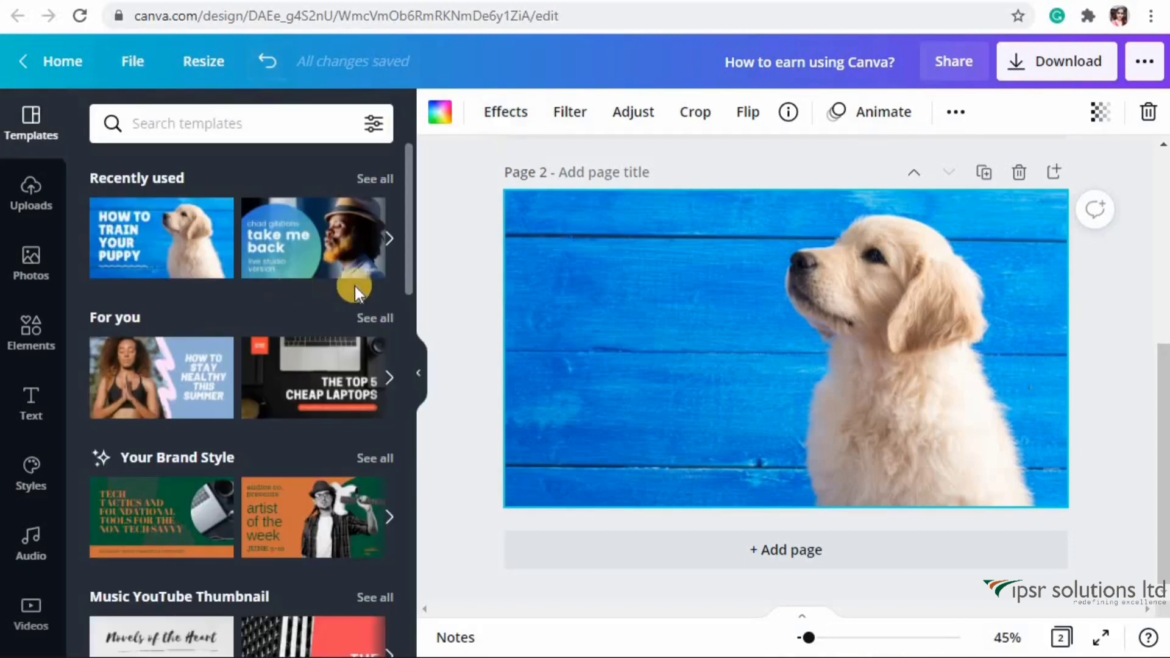
# Search stock photos for 'dog' and scroll through the results.
pyautogui.moveTo(408, 260); pyautogui.dragTo(424, 616)
pyautogui.click(32, 261)
pyautogui.click(254, 117)
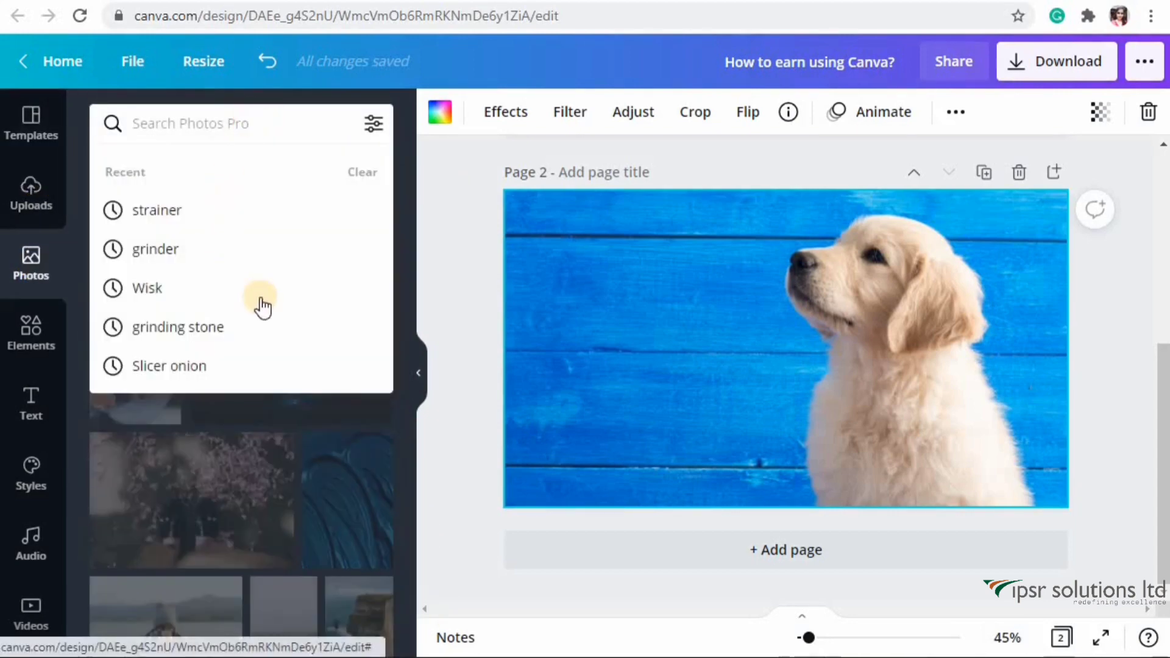
pyautogui.write('dog')
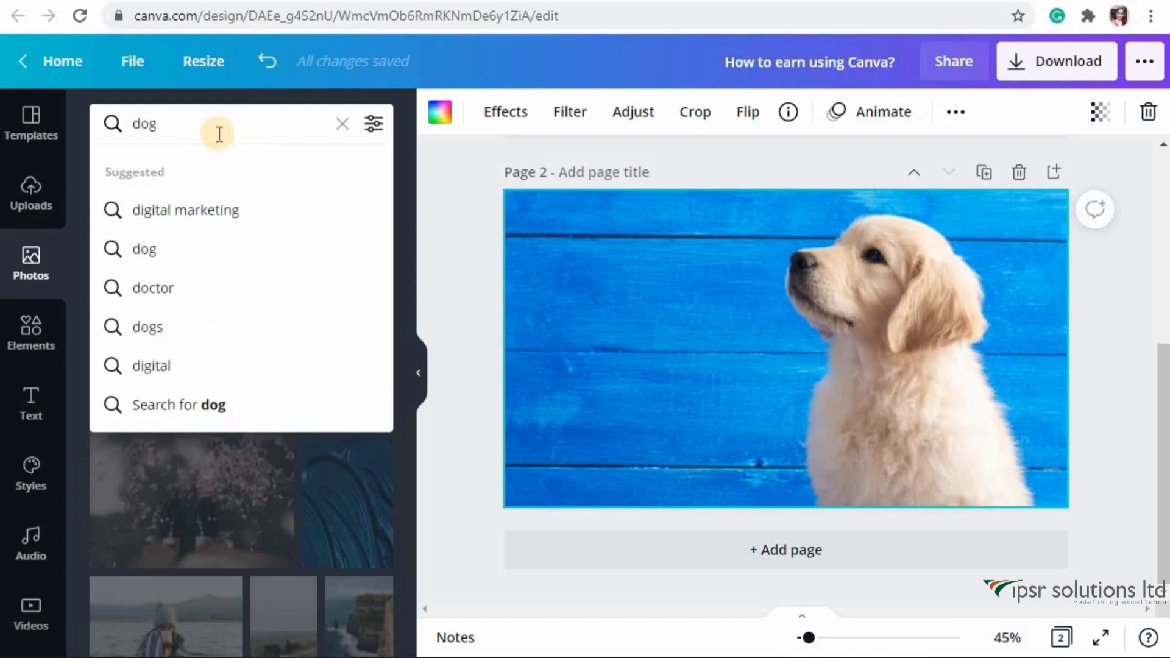
pyautogui.press('Return')
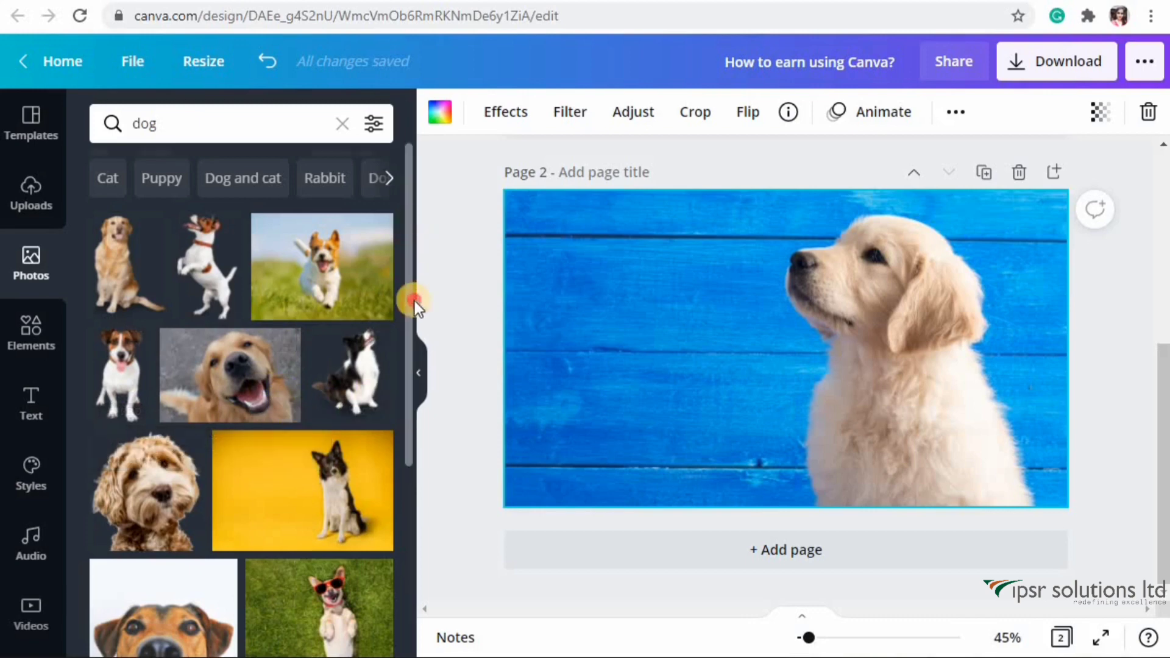
pyautogui.scroll(-10, 415, 301)
pyautogui.moveTo(405, 386); pyautogui.dragTo(415, 554)
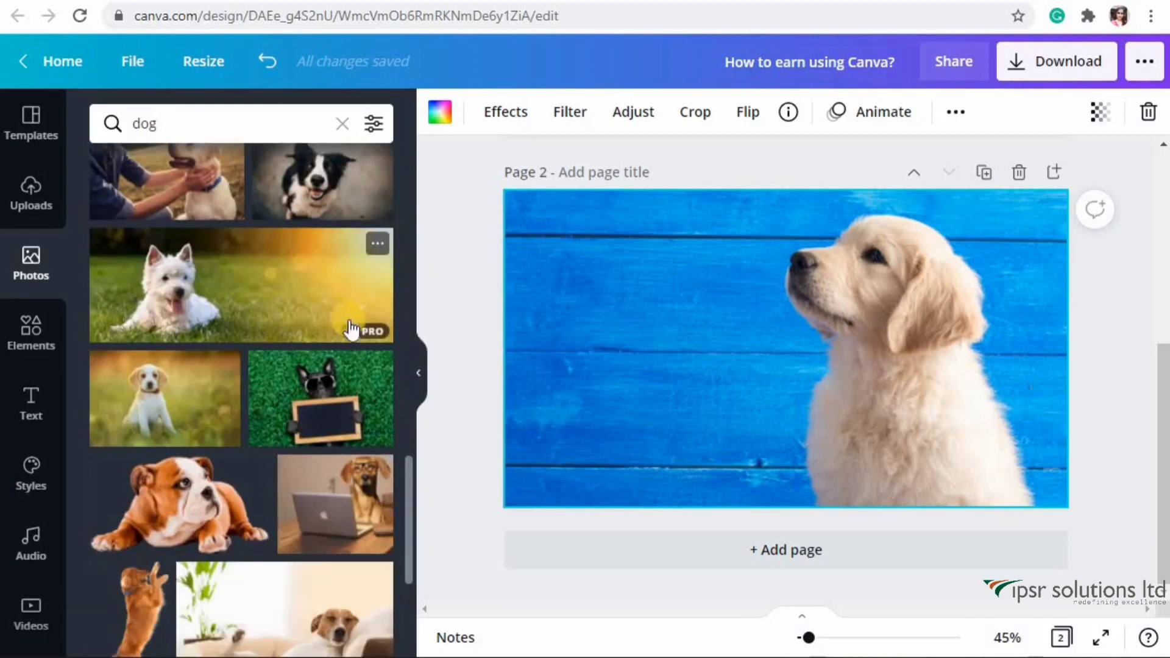
pyautogui.moveTo(399, 480); pyautogui.dragTo(411, 564)
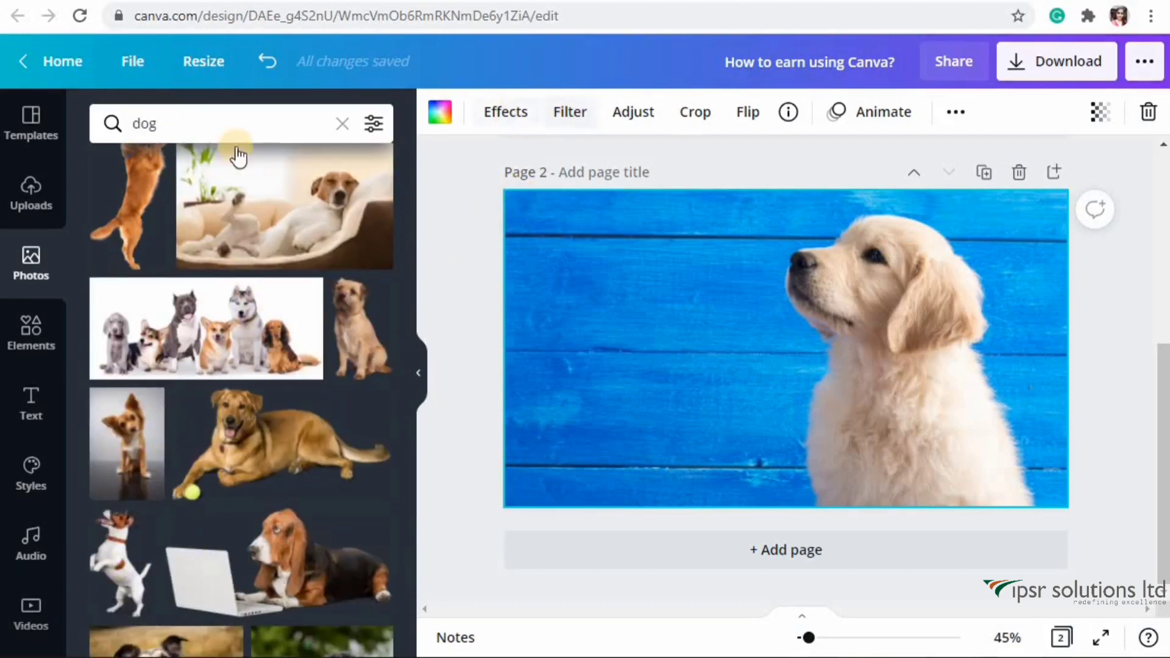
pyautogui.click(32, 320)
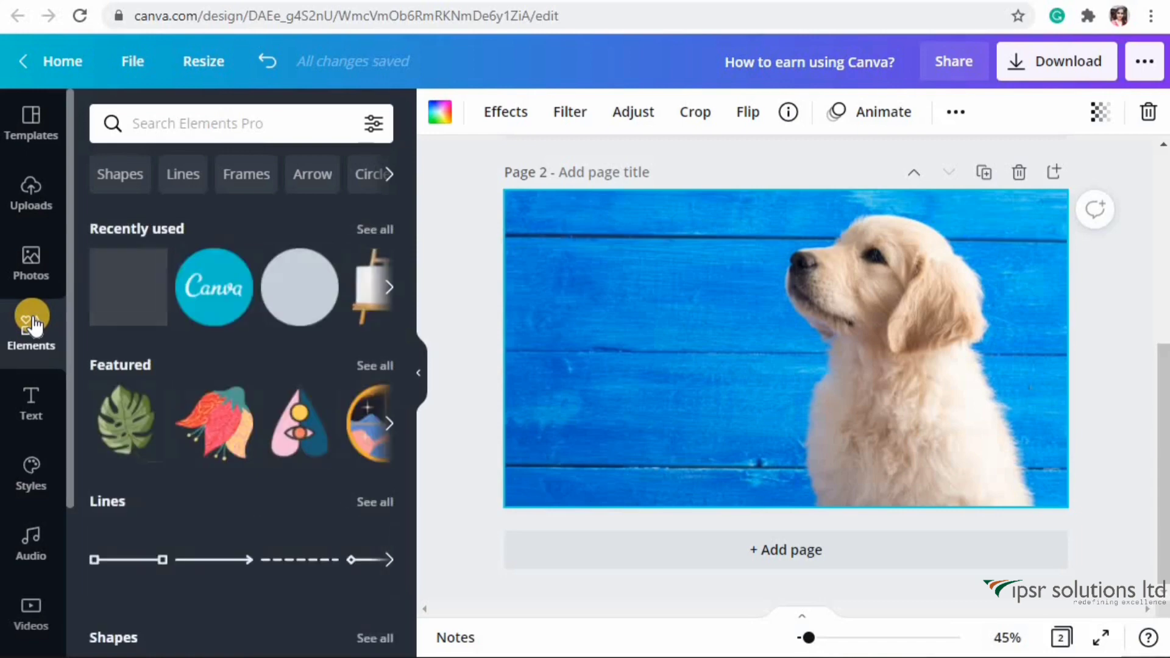
# Search Elements for 'digital' and add the people-and-gears illustration to page 2.
pyautogui.scroll(-1, 397, 416)
pyautogui.click(275, 125)
pyautogui.write('digita')
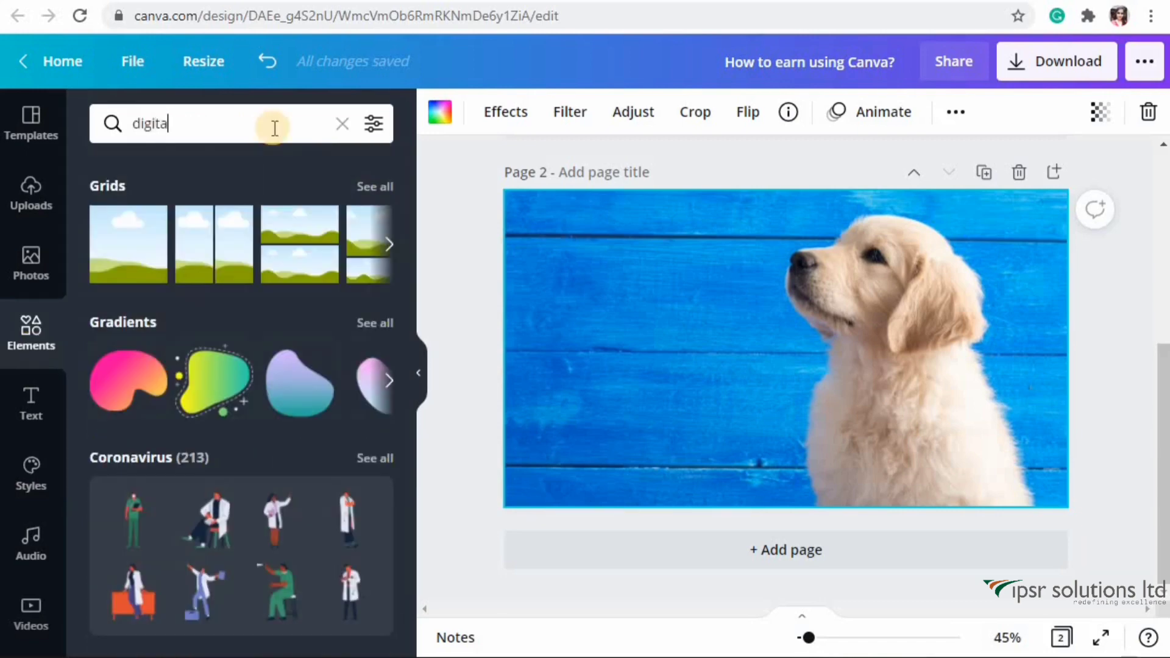
pyautogui.write('l')
pyautogui.press('Return')
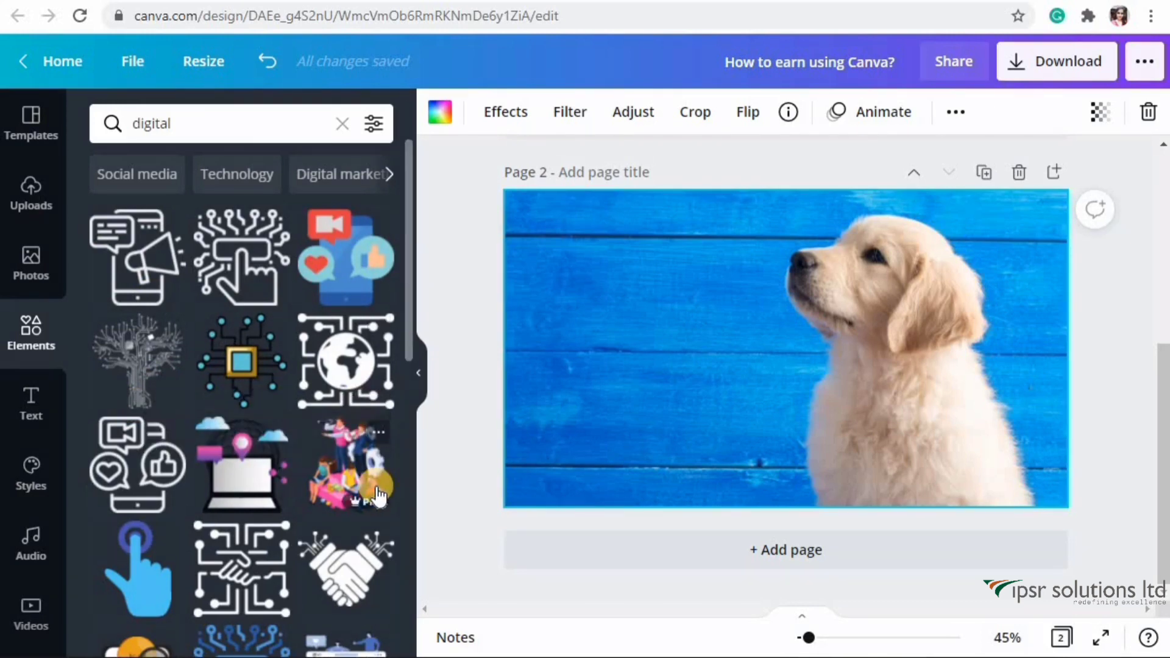
pyautogui.click(378, 495)
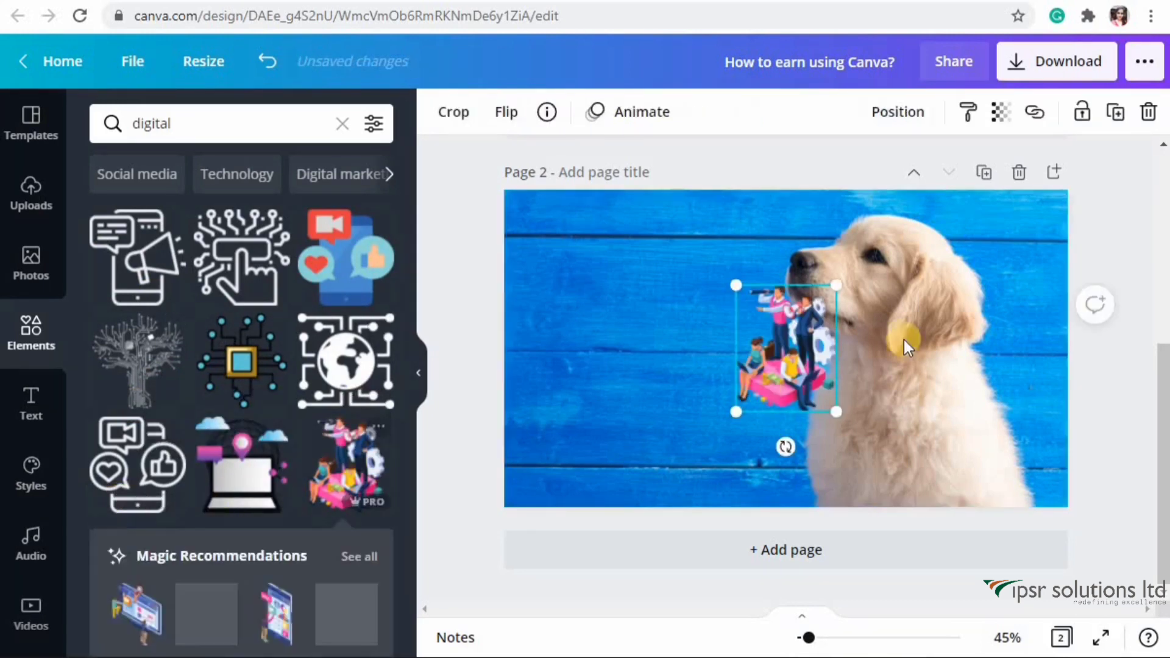
# Enlarge the illustration, move it left, then delete it from page 2.
pyautogui.moveTo(735, 414); pyautogui.dragTo(568, 481)
pyautogui.moveTo(780, 396); pyautogui.dragTo(682, 362)
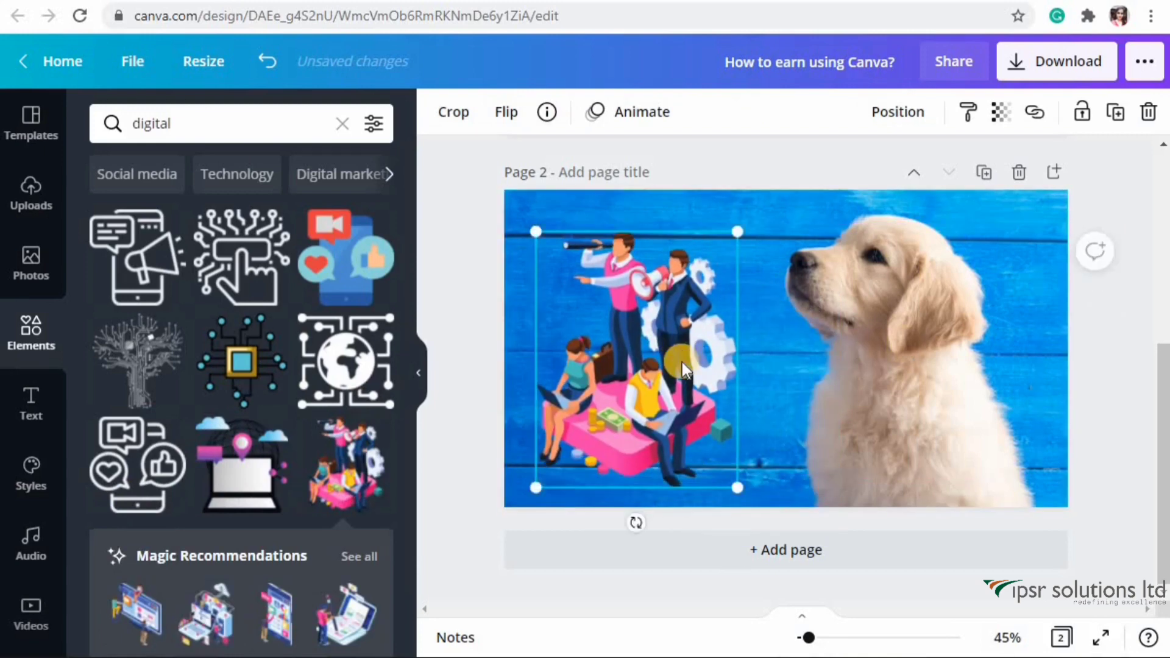
pyautogui.press('Delete')
pyautogui.moveTo(405, 274); pyautogui.dragTo(418, 562)
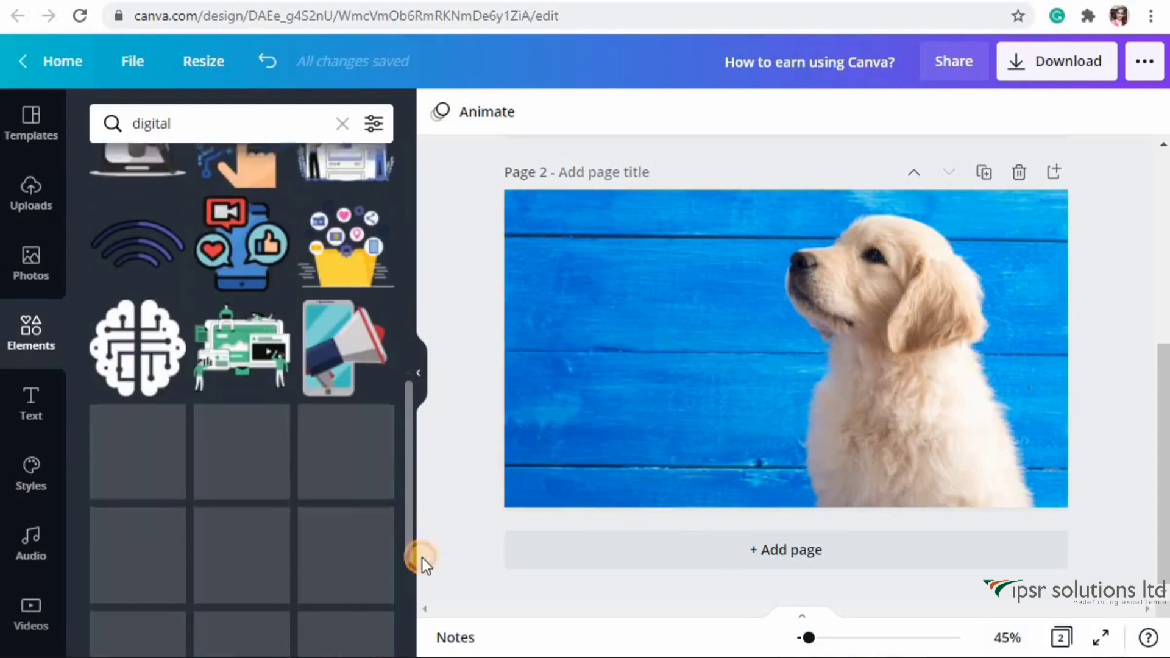
pyautogui.click(24, 407)
pyautogui.moveTo(408, 229); pyautogui.dragTo(410, 372)
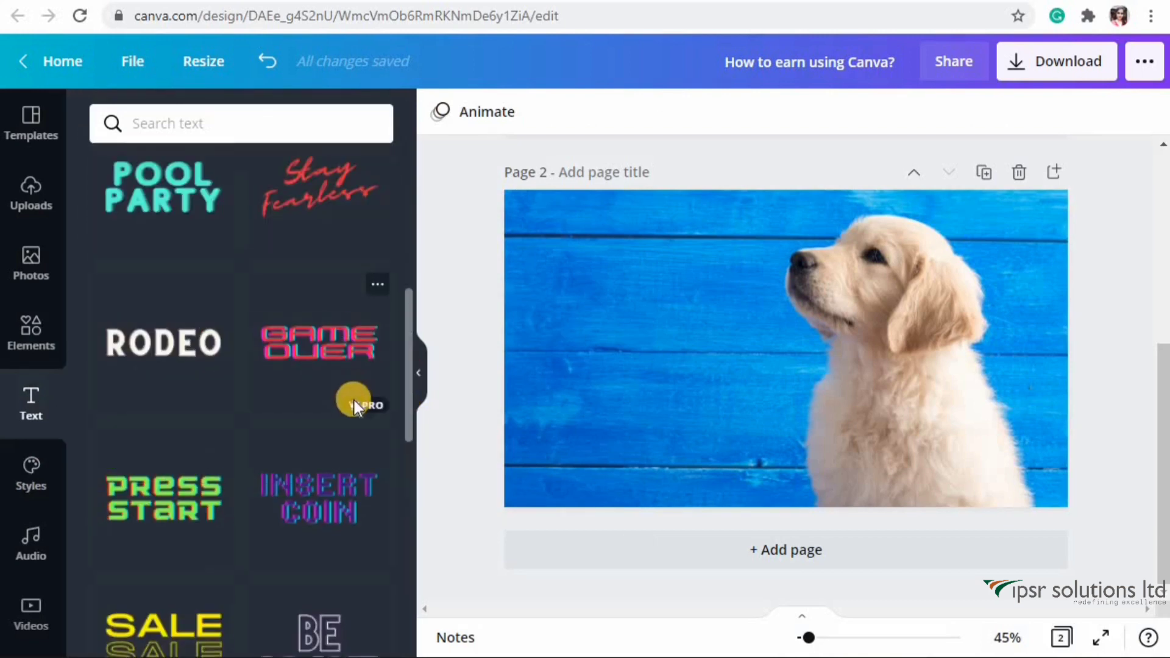
# Add the red script 'Stay Fearless' text combination over the puppy photo.
pyautogui.click(358, 245)
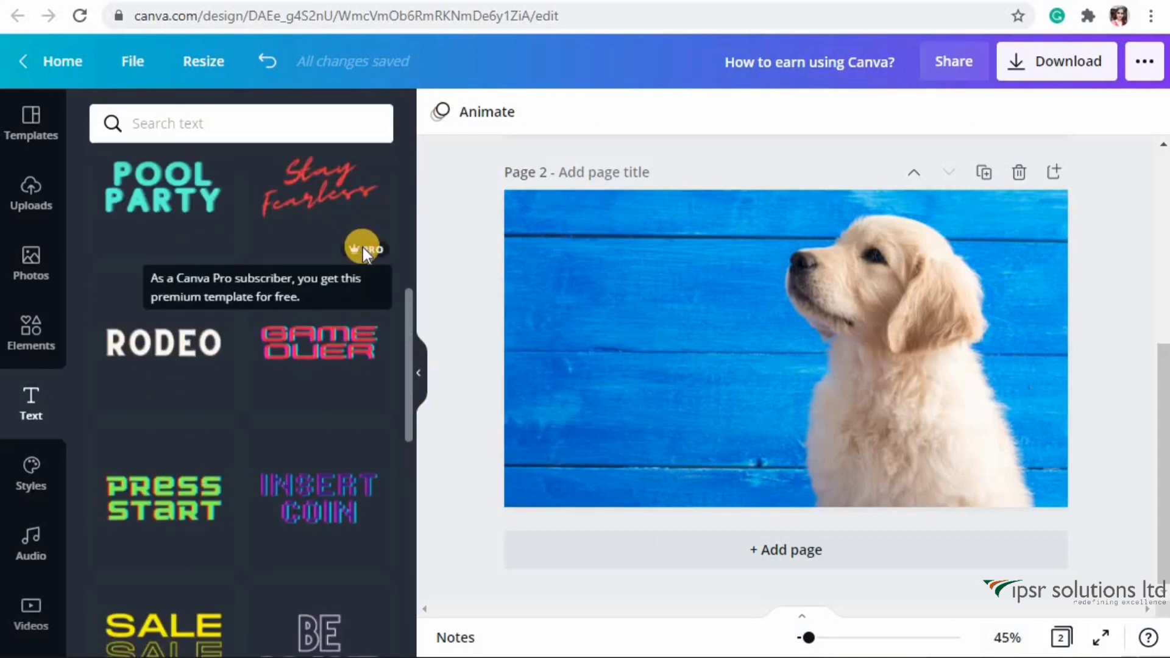
pyautogui.moveTo(616, 328); pyautogui.dragTo(637, 356)
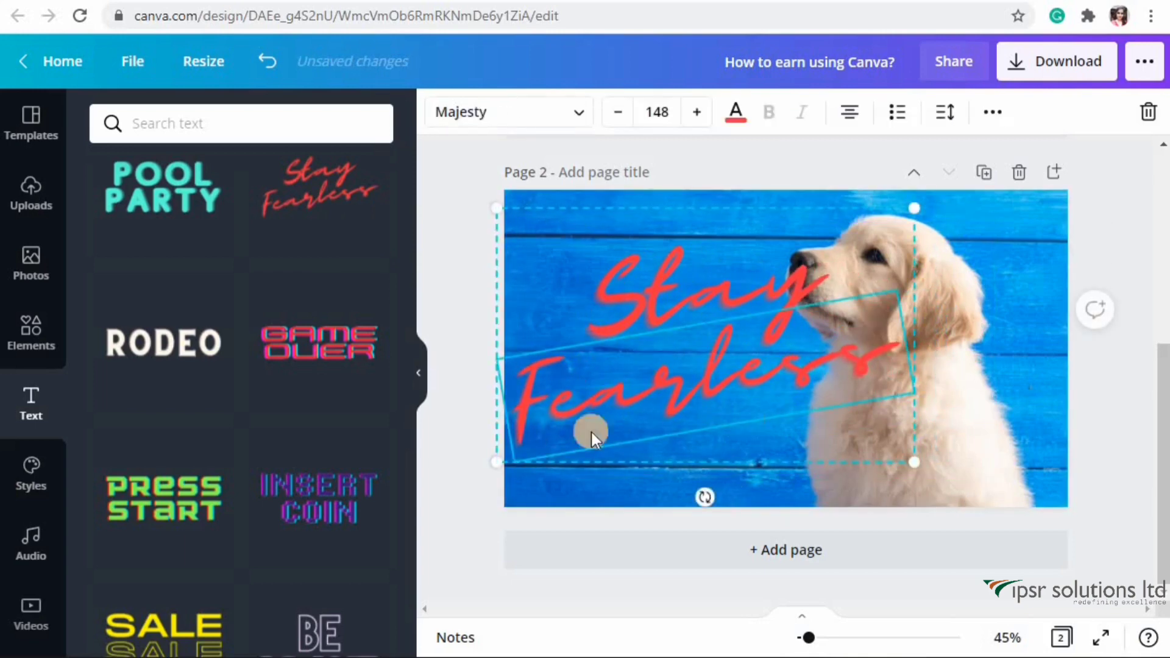
pyautogui.click(71, 481)
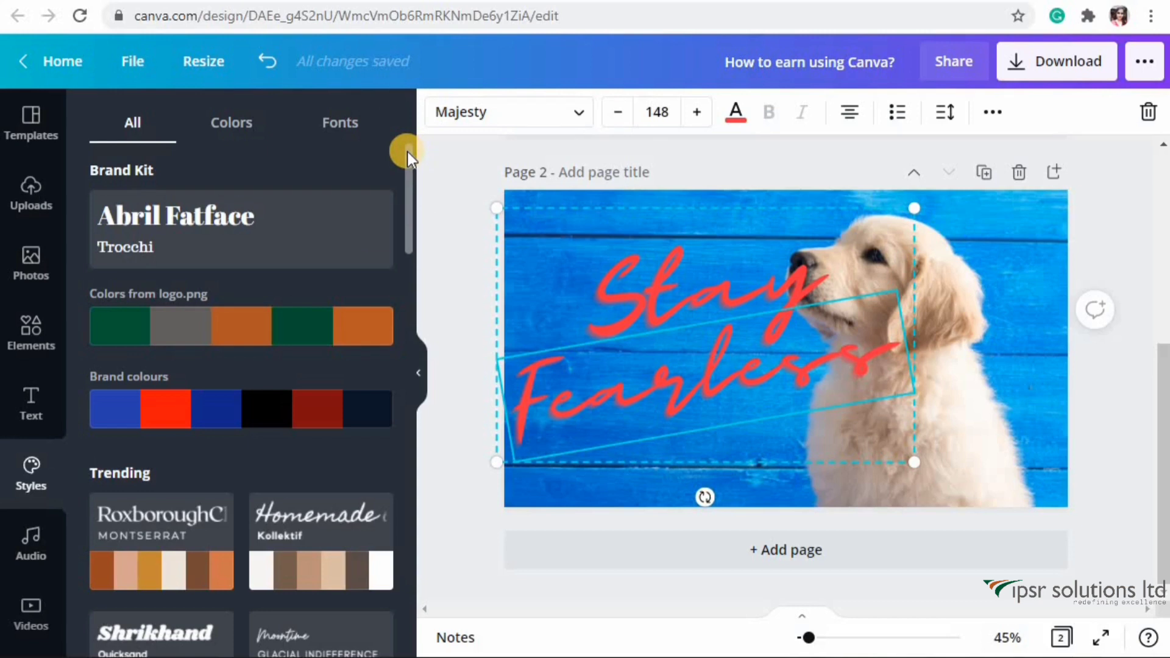
# Browse the Styles presets and Audio tracks, then add the beach aerial stock video.
pyautogui.moveTo(407, 159); pyautogui.dragTo(454, 122)
pyautogui.click(30, 543)
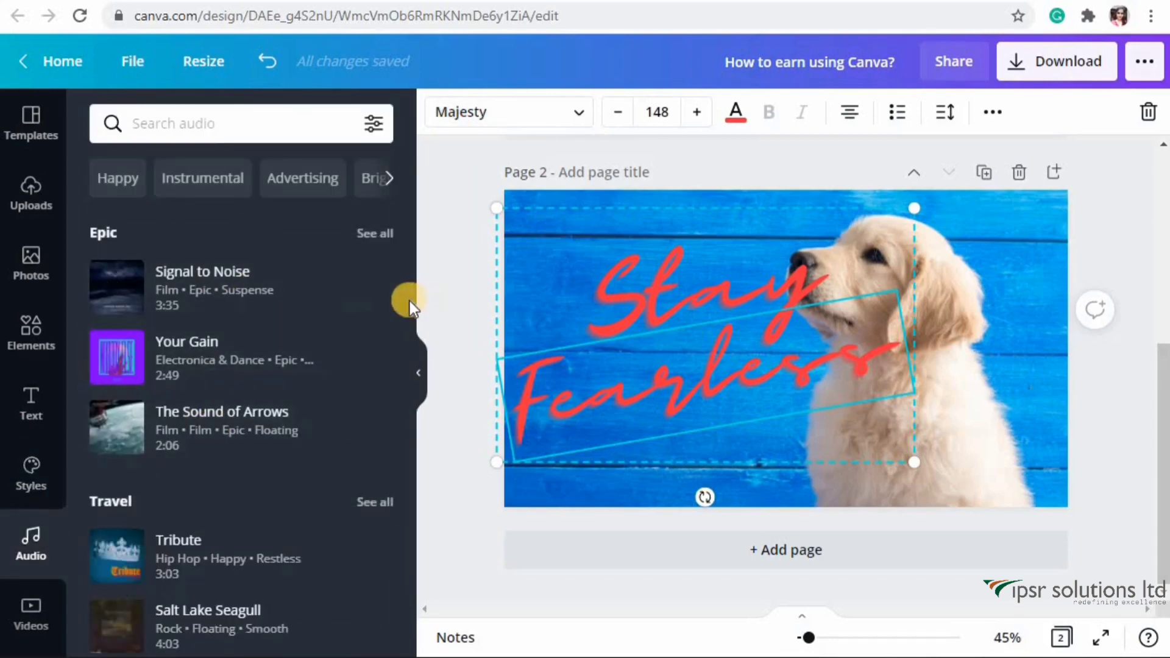
pyautogui.scroll(-7, 413, 361)
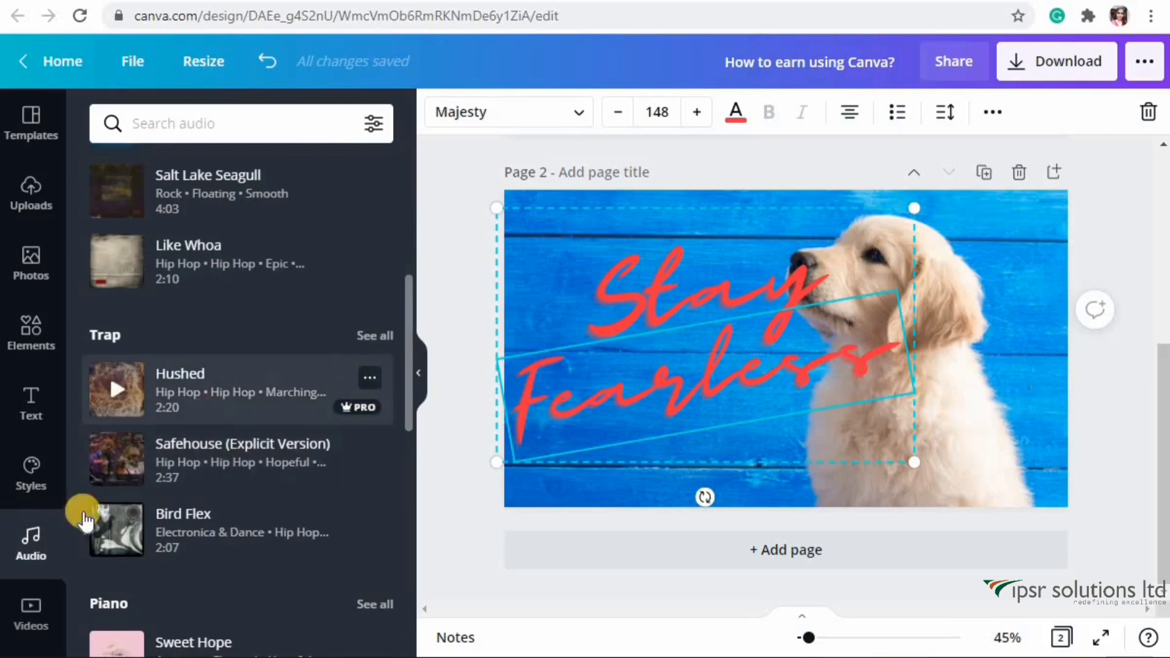
pyautogui.click(25, 605)
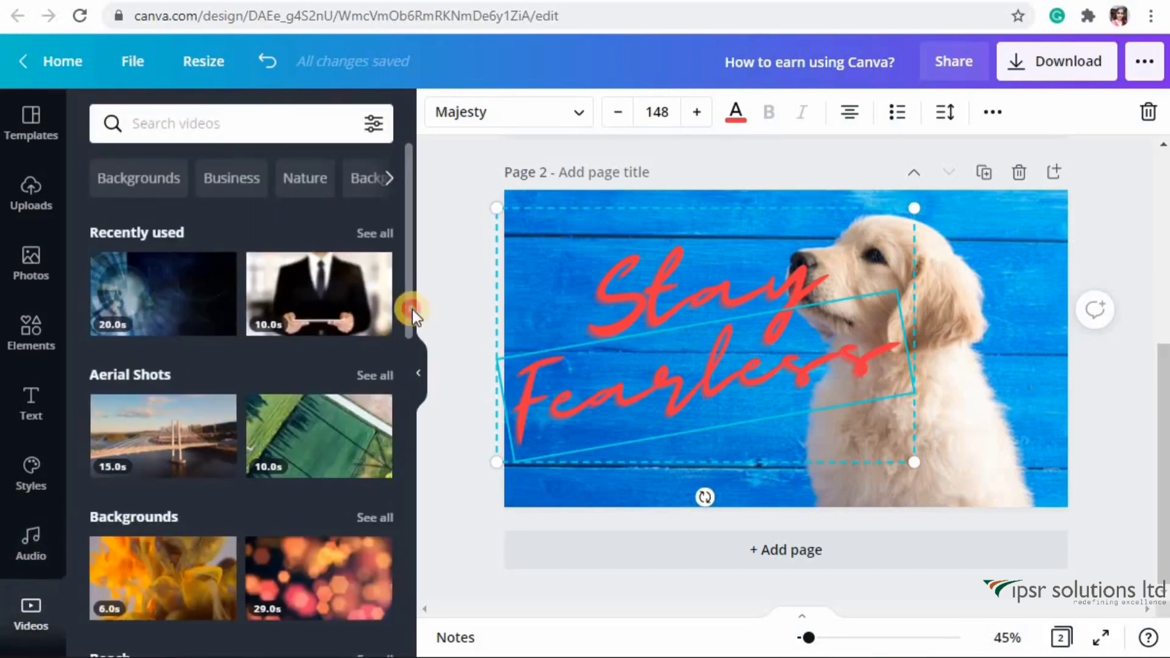
pyautogui.moveTo(412, 309); pyautogui.dragTo(412, 416)
pyautogui.click(305, 443)
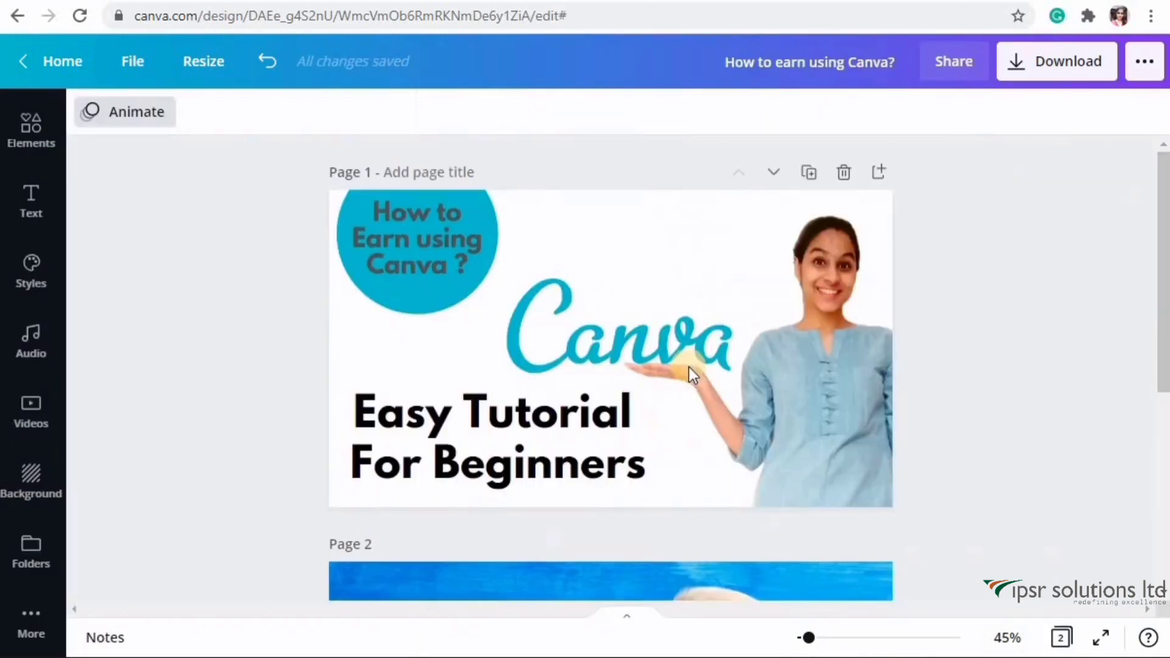
# Preview the Tectonic page animation, then apply Baseline to page 1 instead.
pyautogui.click(170, 110)
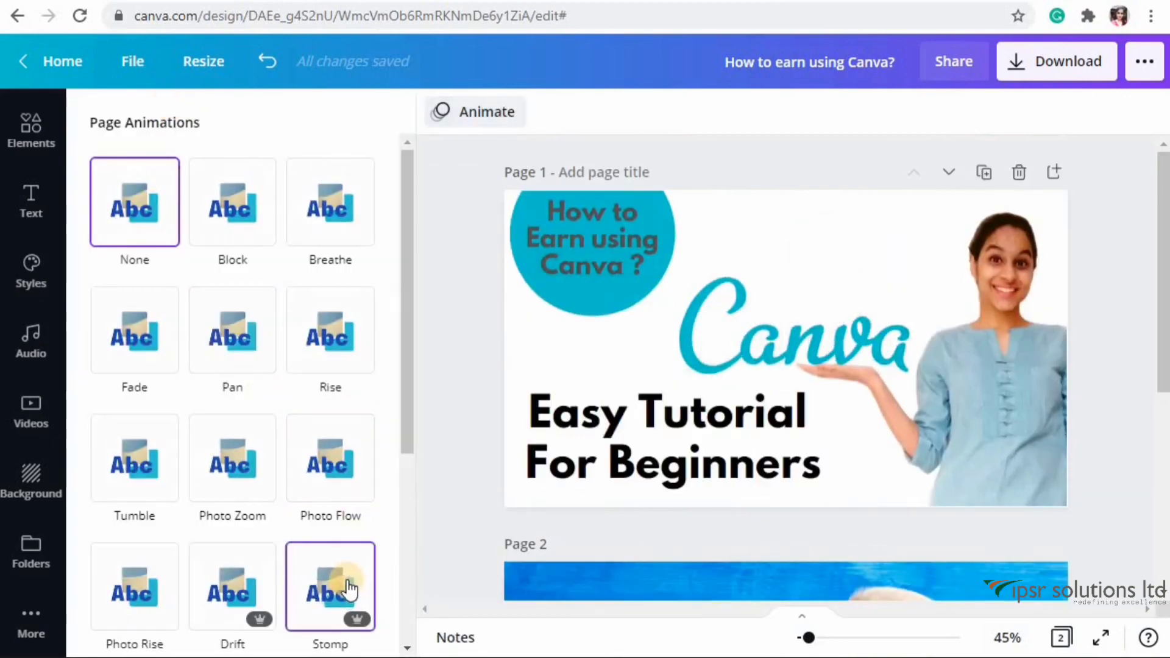
pyautogui.scroll(-3, 293, 523)
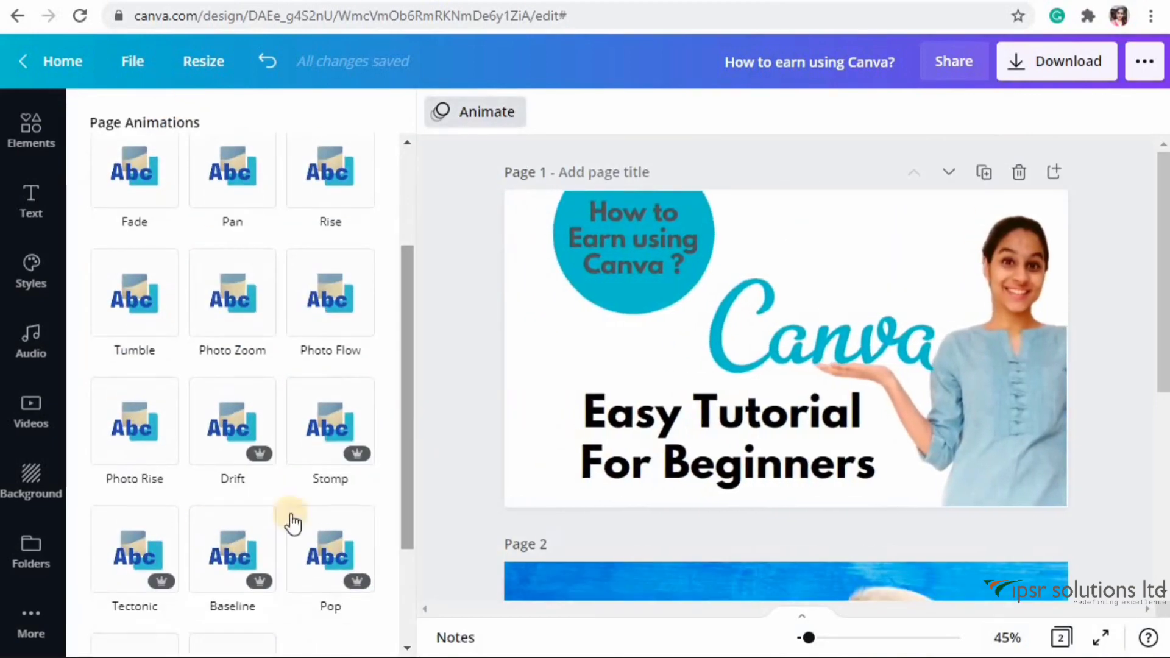
pyautogui.click(152, 531)
pyautogui.click(234, 539)
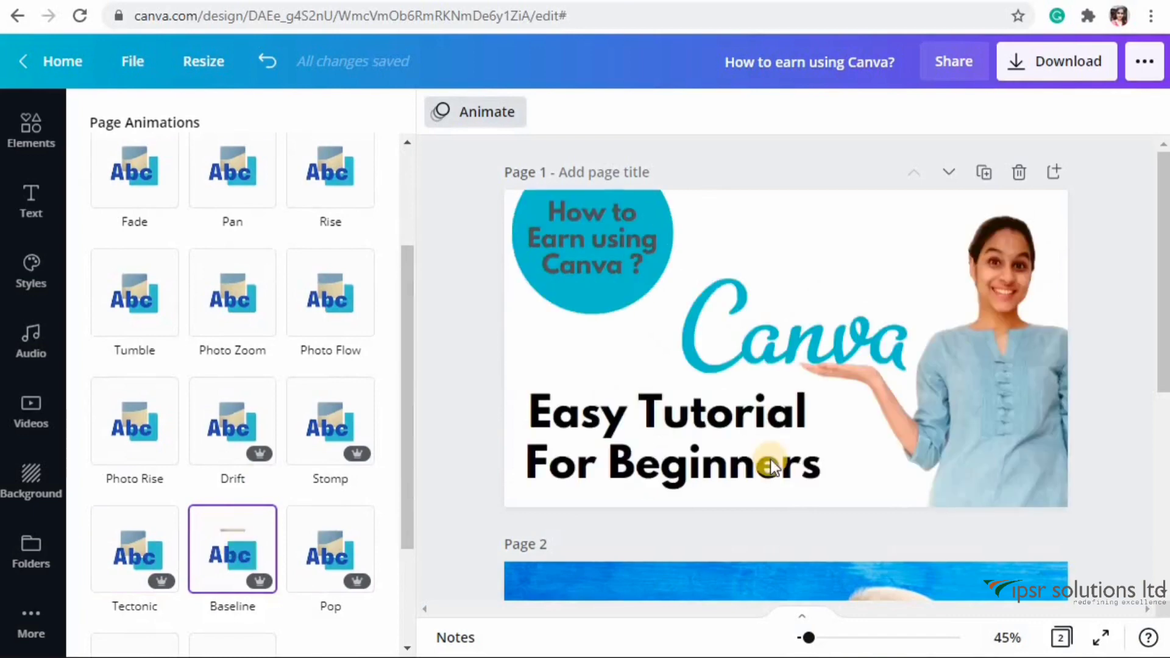
pyautogui.scroll(-5, 1155, 431)
pyautogui.click(1144, 109)
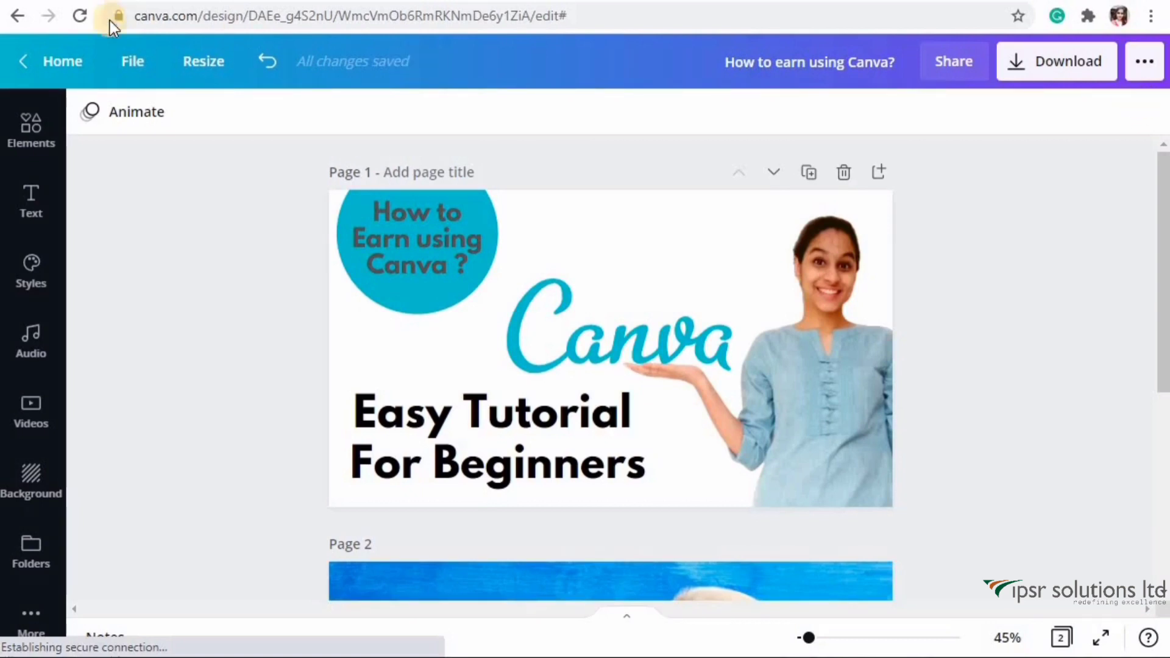
pyautogui.click(126, 61)
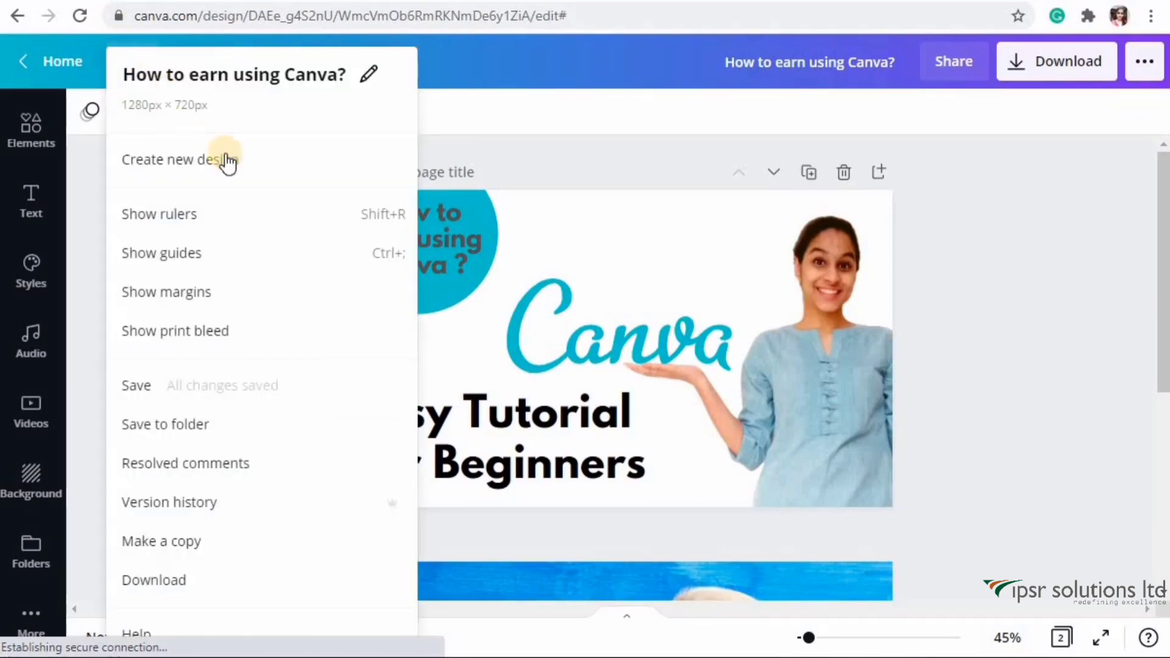
pyautogui.click(303, 507)
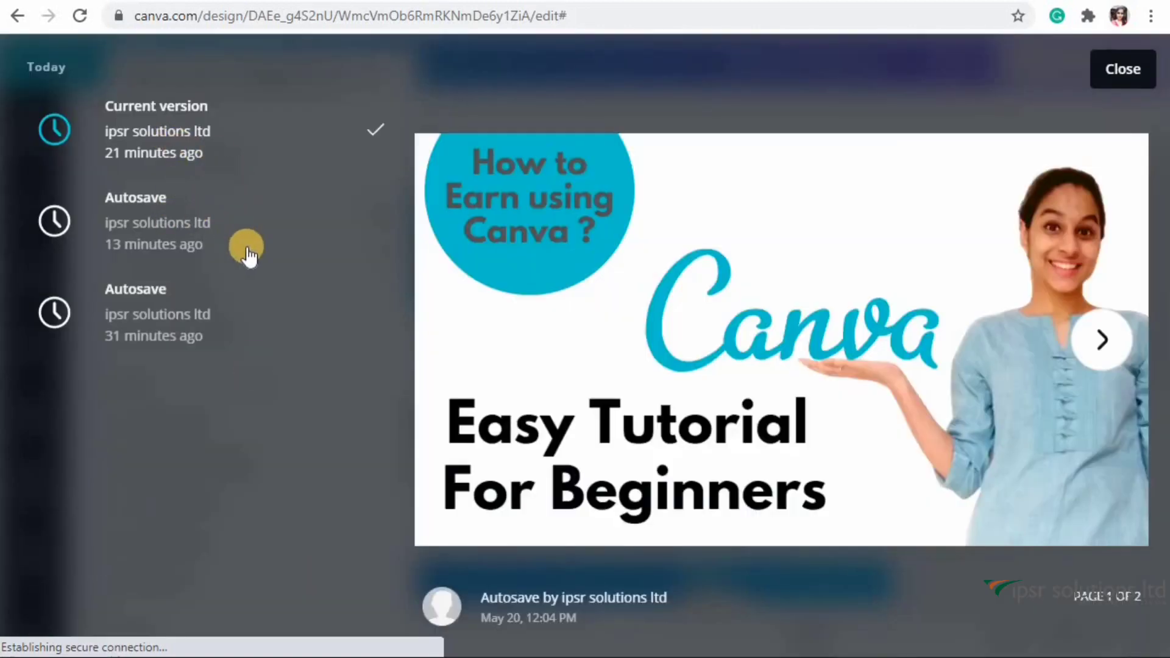
pyautogui.click(1105, 346)
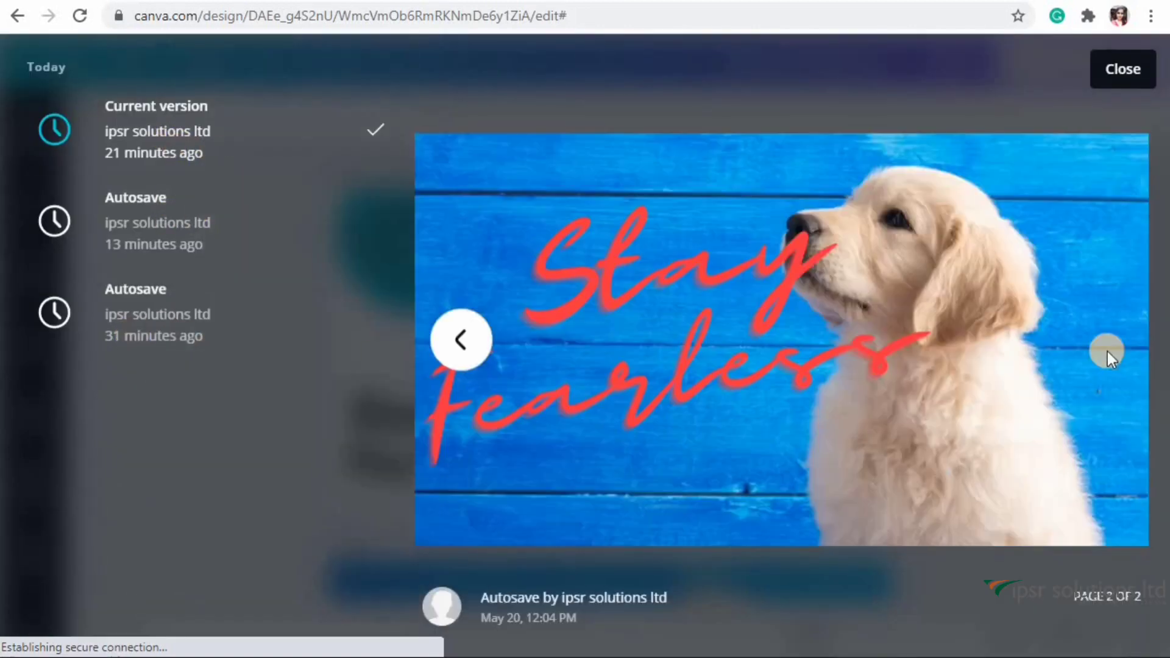
pyautogui.click(461, 340)
pyautogui.click(144, 229)
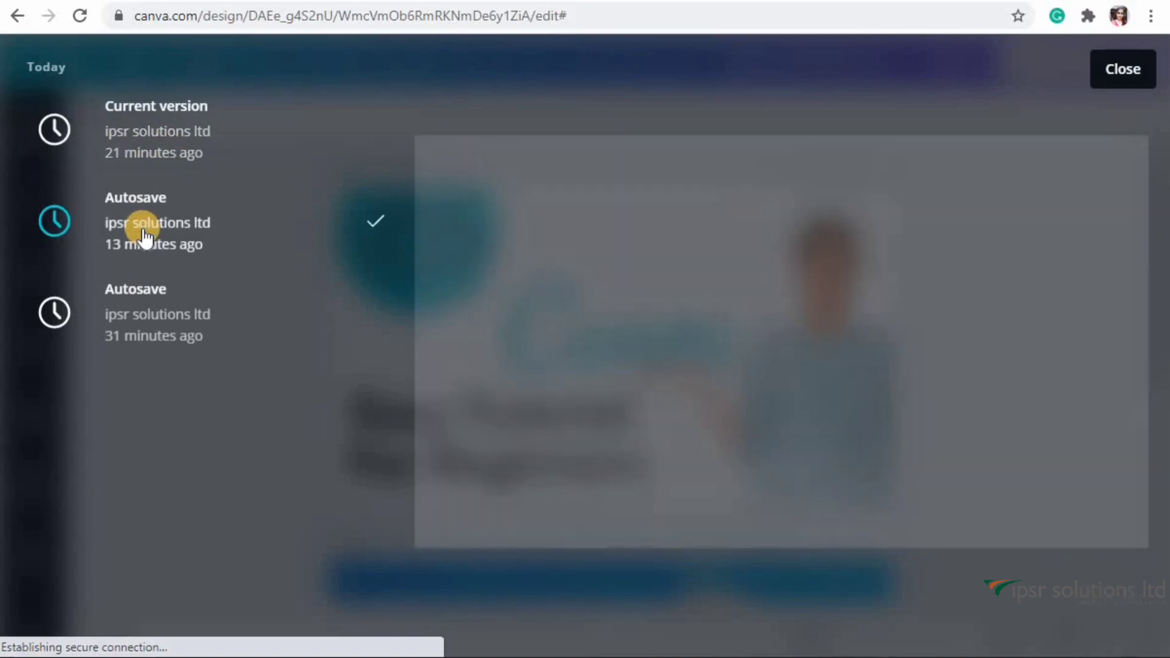
pyautogui.click(1103, 337)
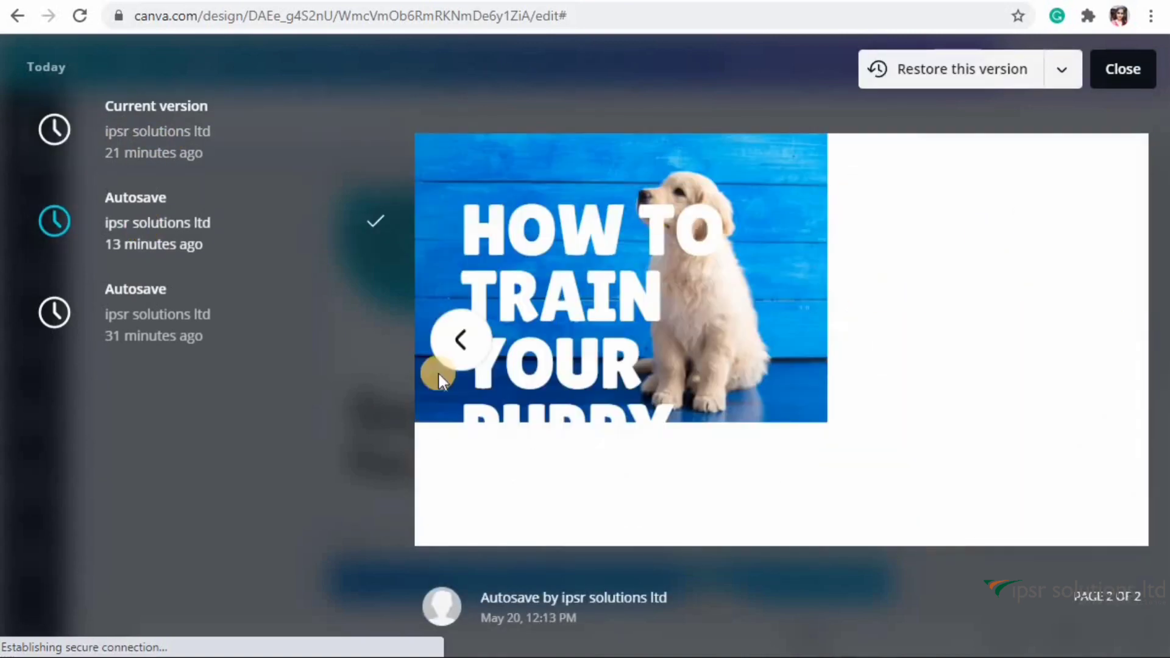
pyautogui.click(461, 340)
pyautogui.click(163, 324)
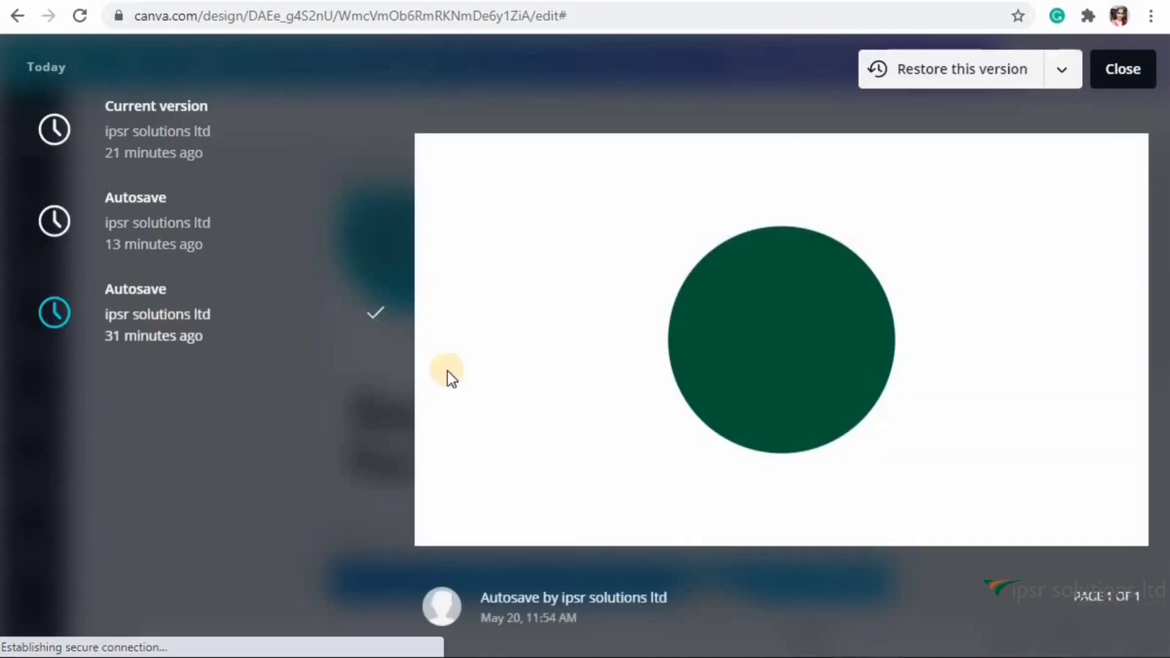
pyautogui.click(226, 229)
pyautogui.click(222, 149)
pyautogui.click(1124, 79)
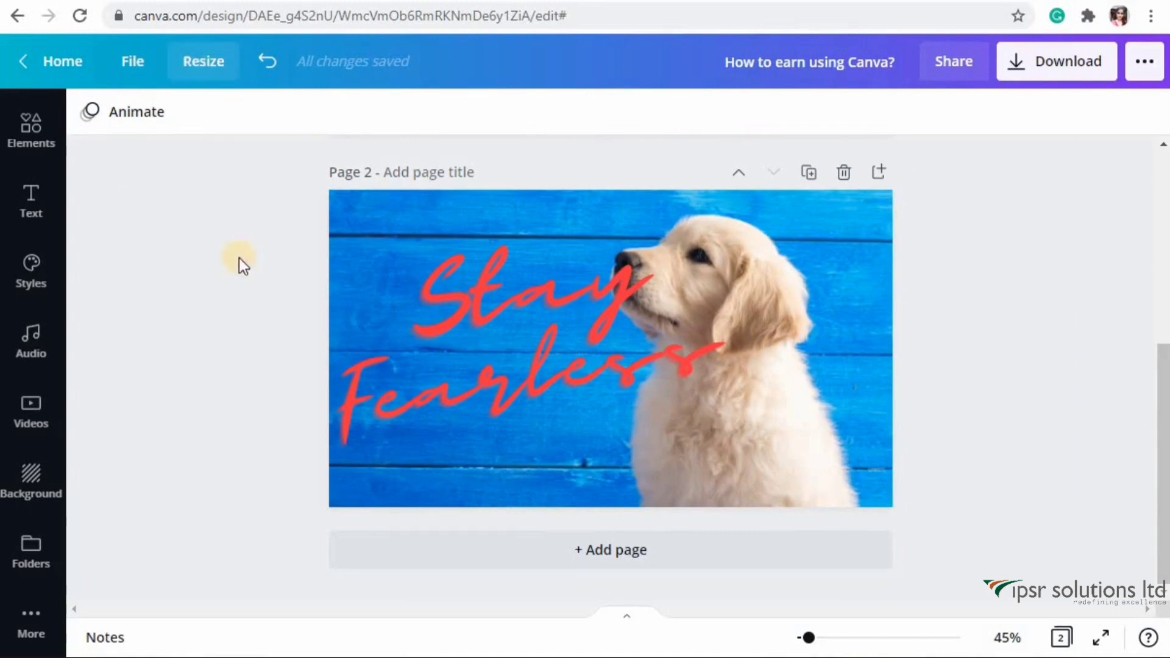
# Make a square Instagram Post resized copy of the design and dismiss the scheduling tip.
pyautogui.click(204, 56)
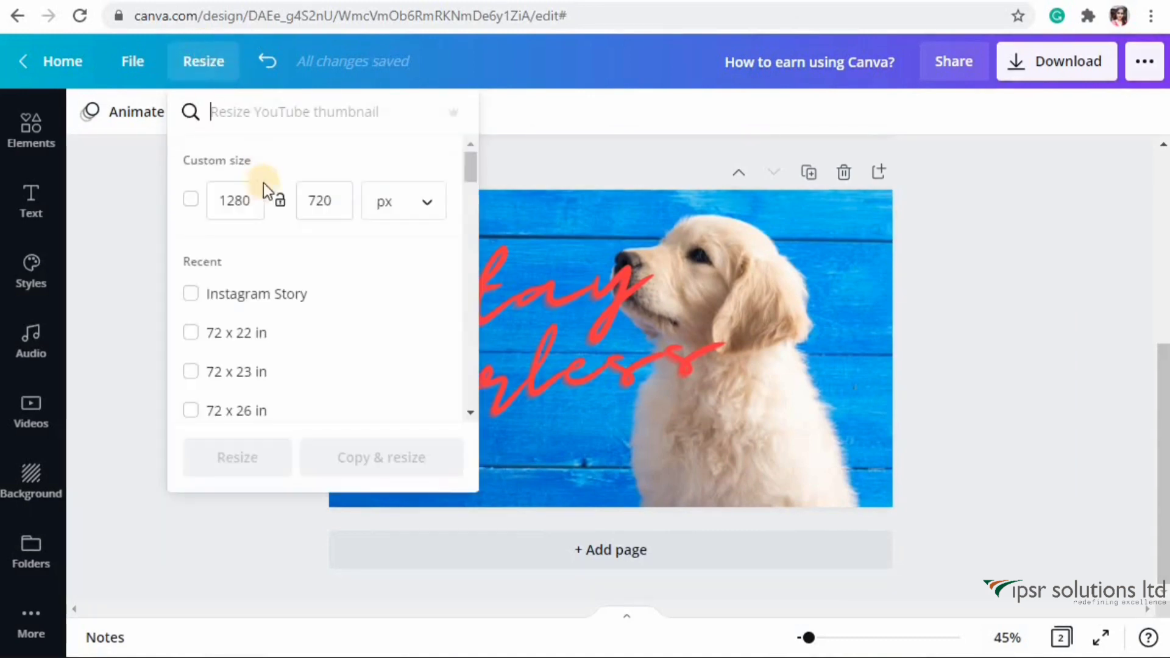
pyautogui.moveTo(474, 156); pyautogui.dragTo(477, 214)
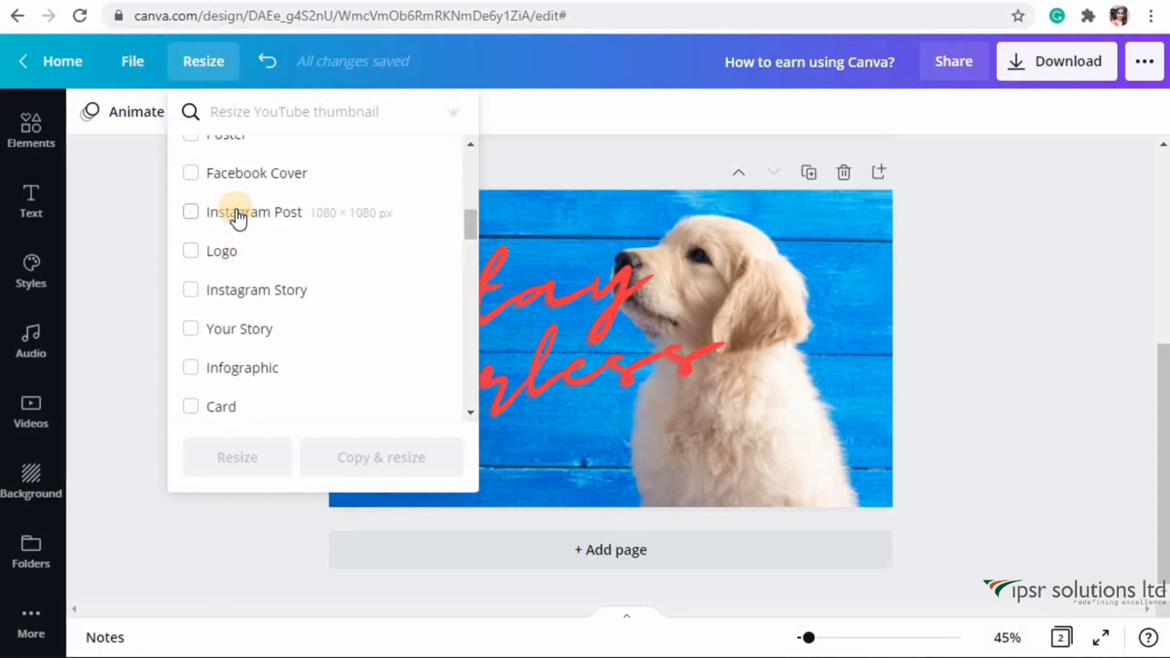
pyautogui.click(237, 214)
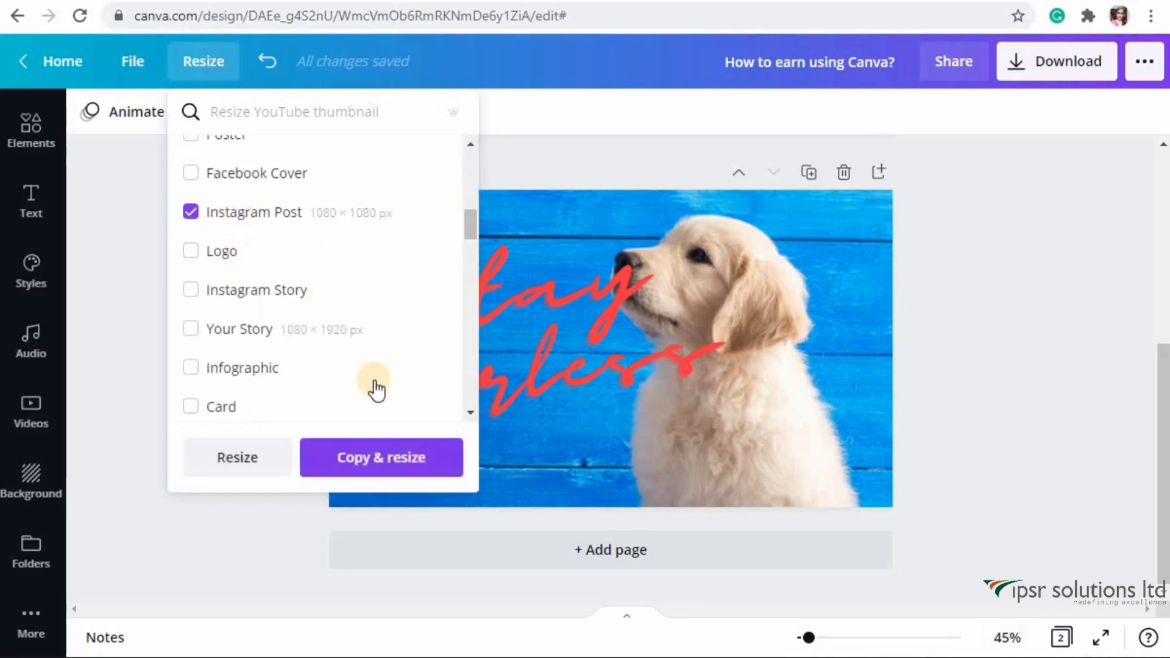
pyautogui.click(382, 458)
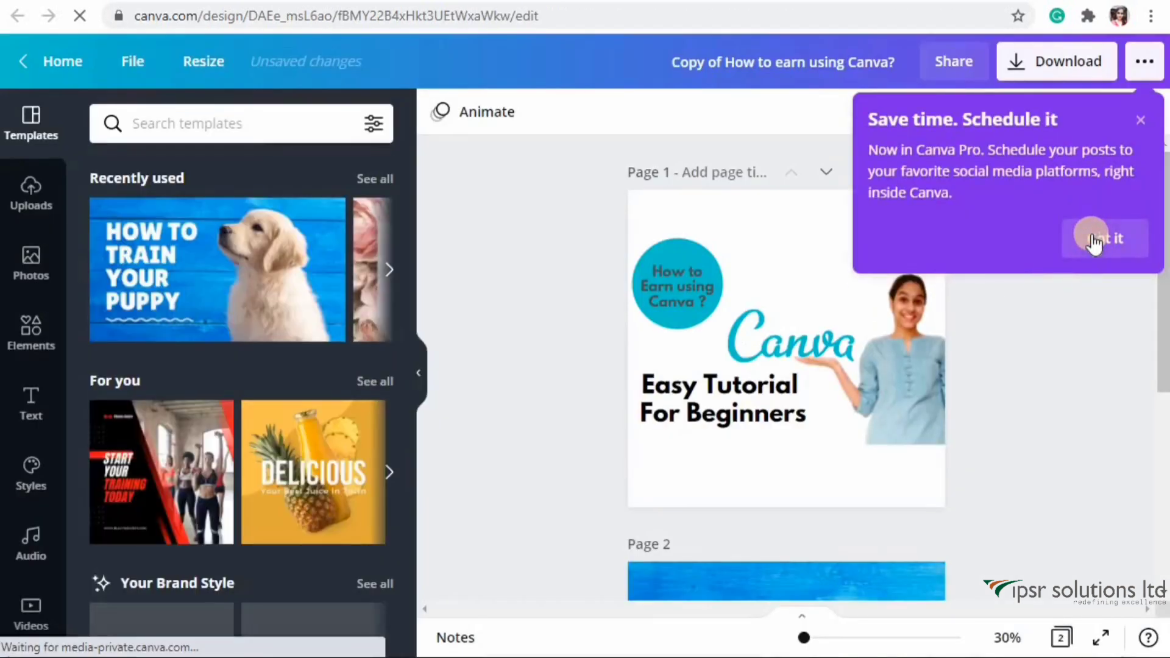
pyautogui.click(1095, 241)
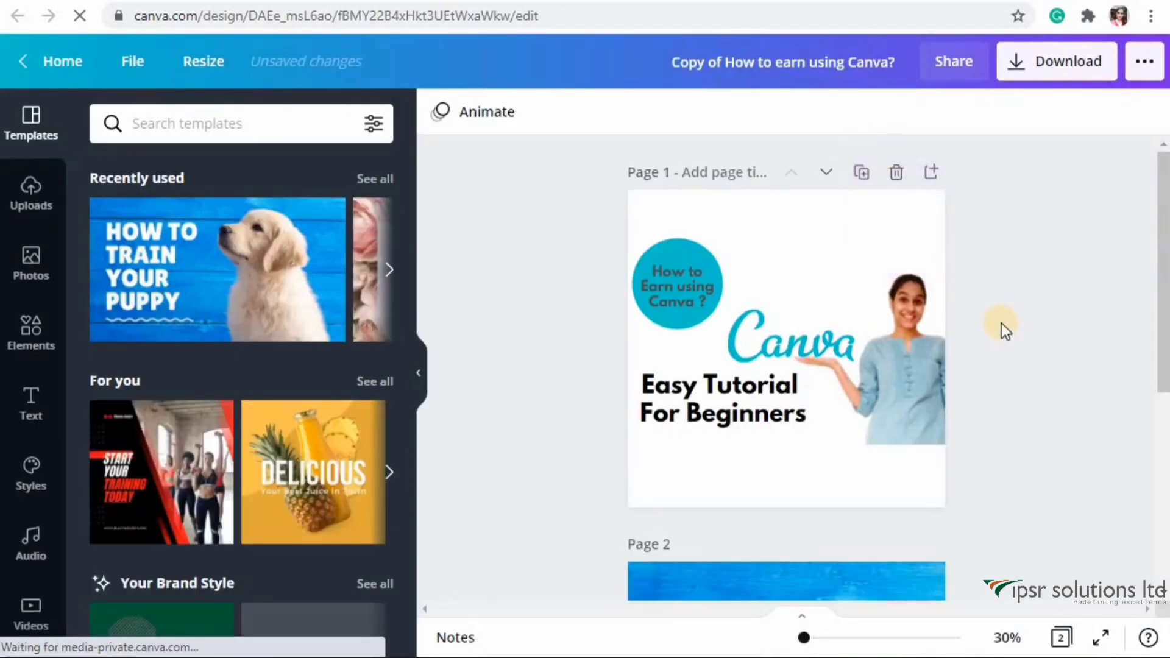
pyautogui.scroll(-4, 1156, 345)
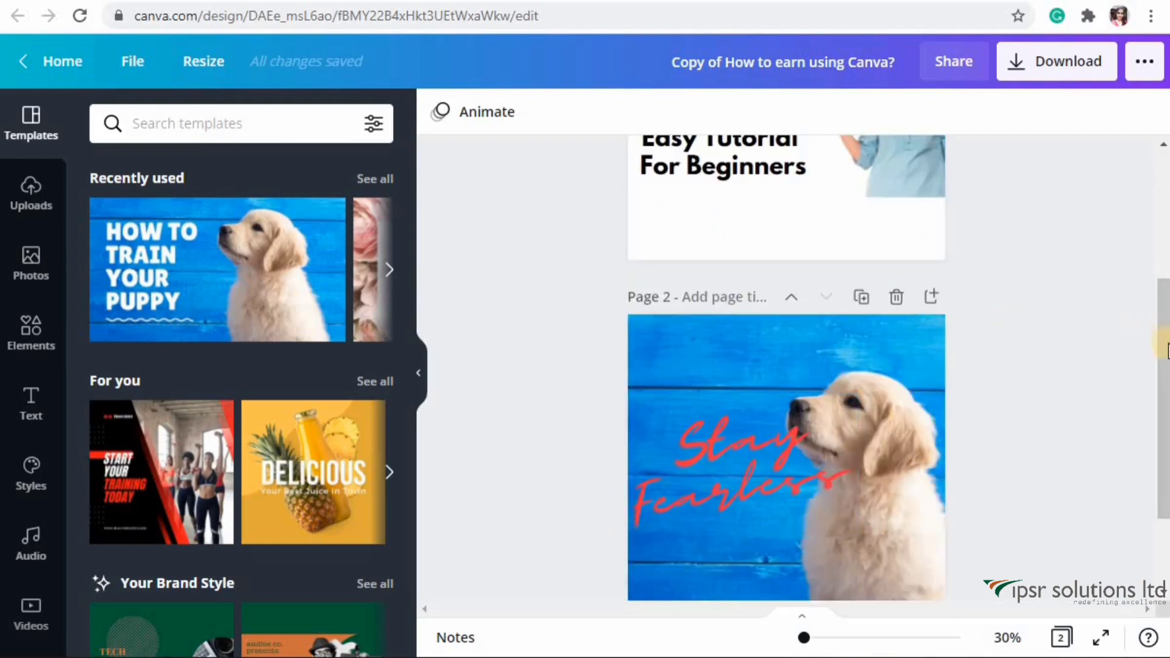
pyautogui.scroll(-2, 1160, 396)
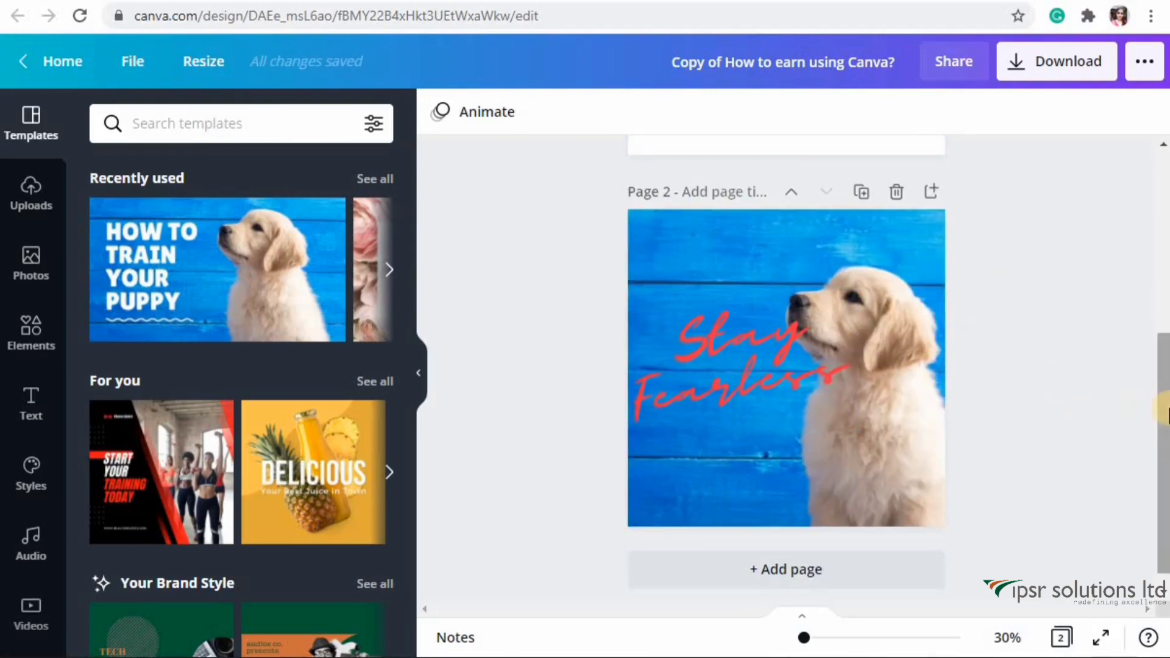
pyautogui.scroll(-1, 628, 329)
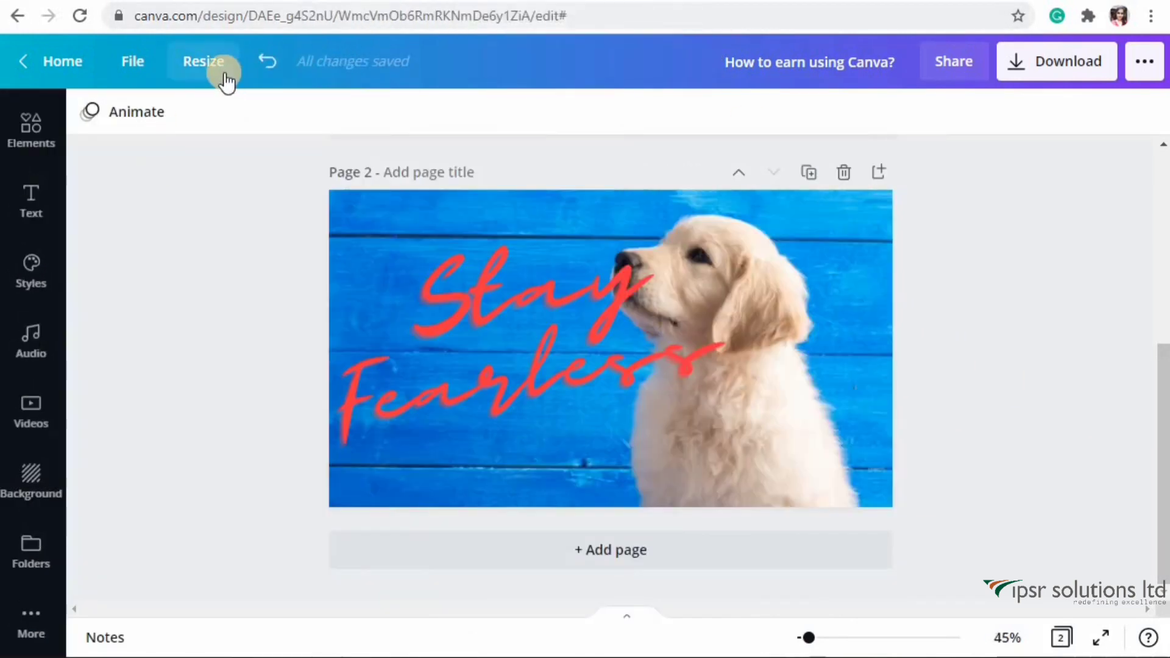
pyautogui.click(217, 64)
pyautogui.click(1016, 92)
pyautogui.click(1063, 70)
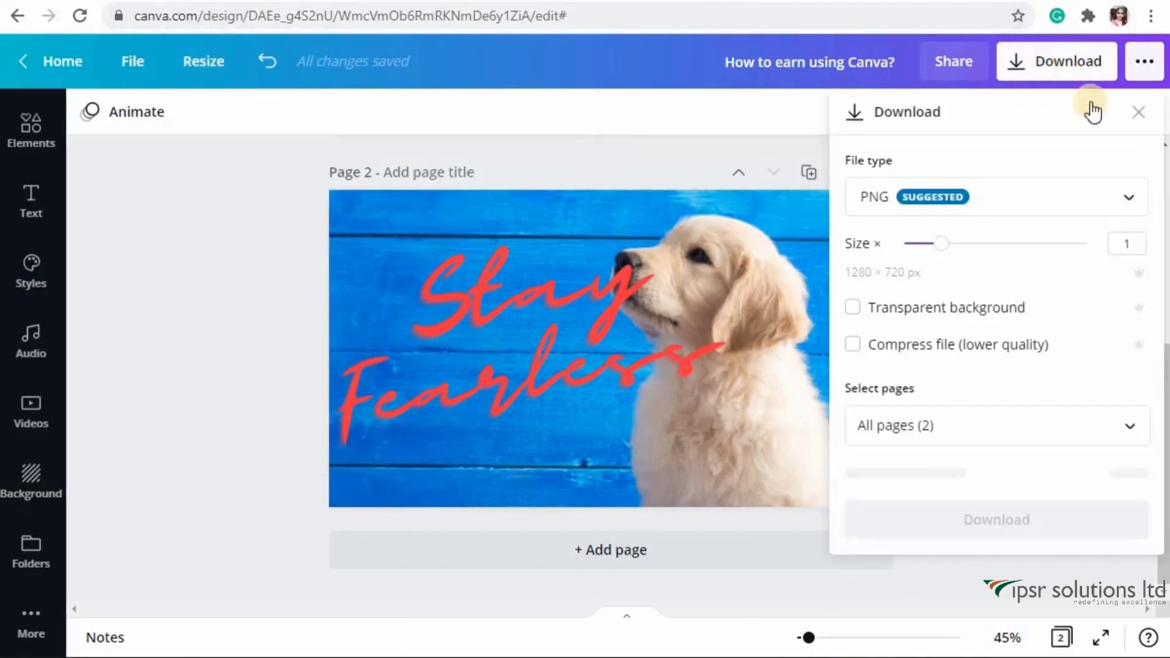
pyautogui.click(1121, 192)
pyautogui.scroll(-1, 1100, 420)
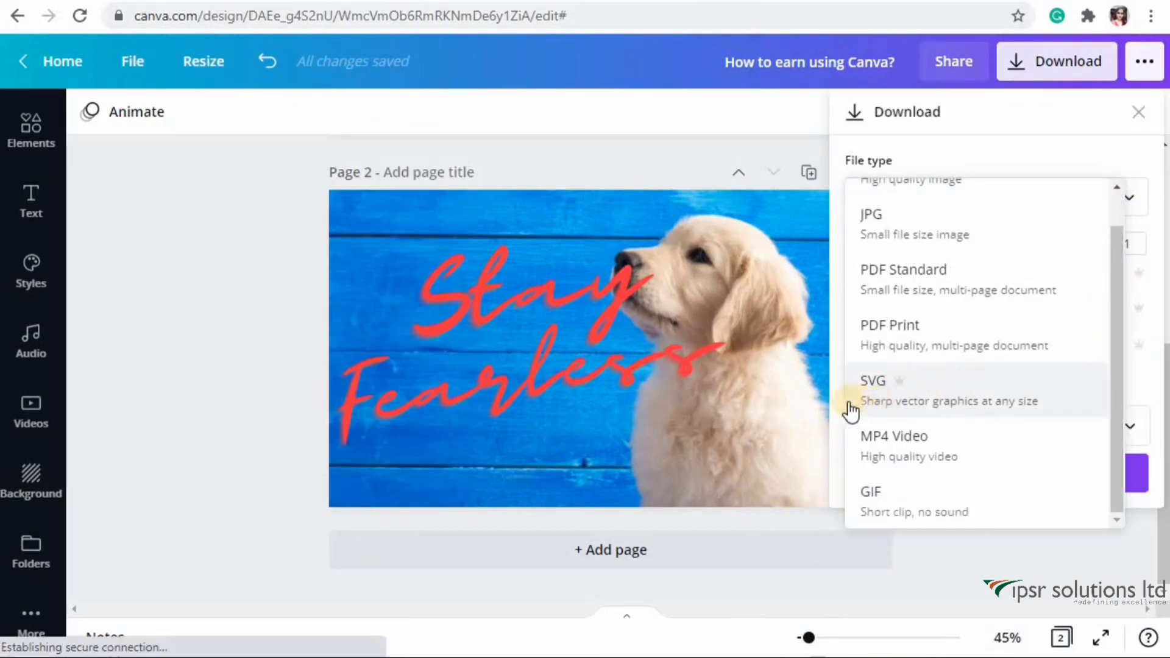
pyautogui.click(1022, 159)
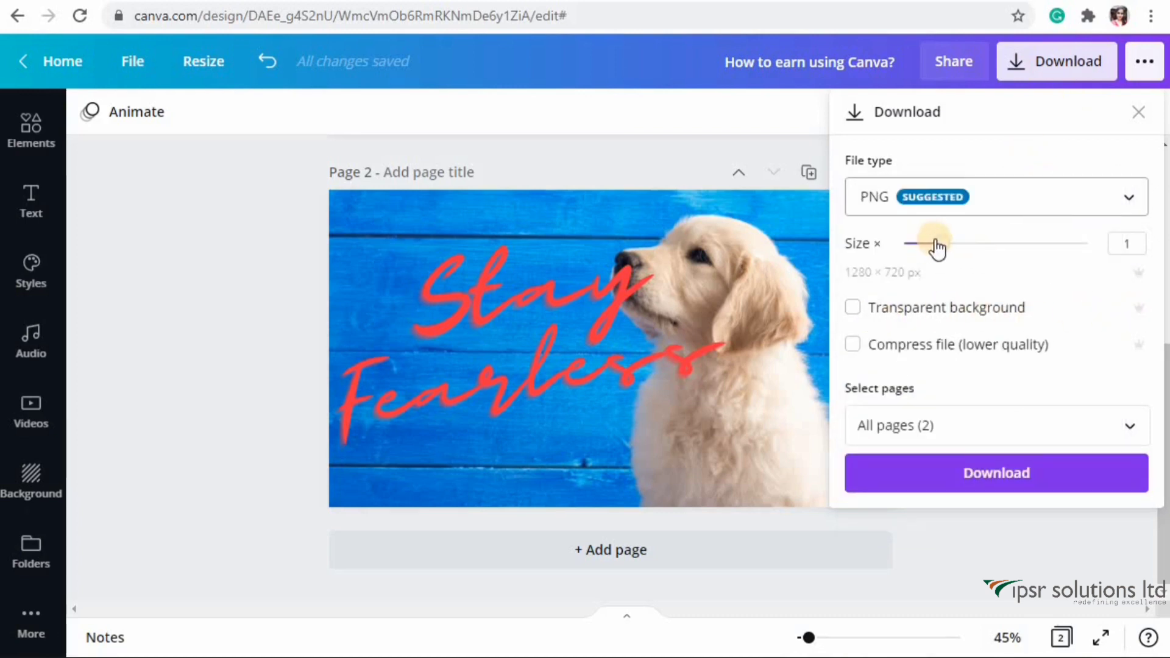
pyautogui.click(1128, 243)
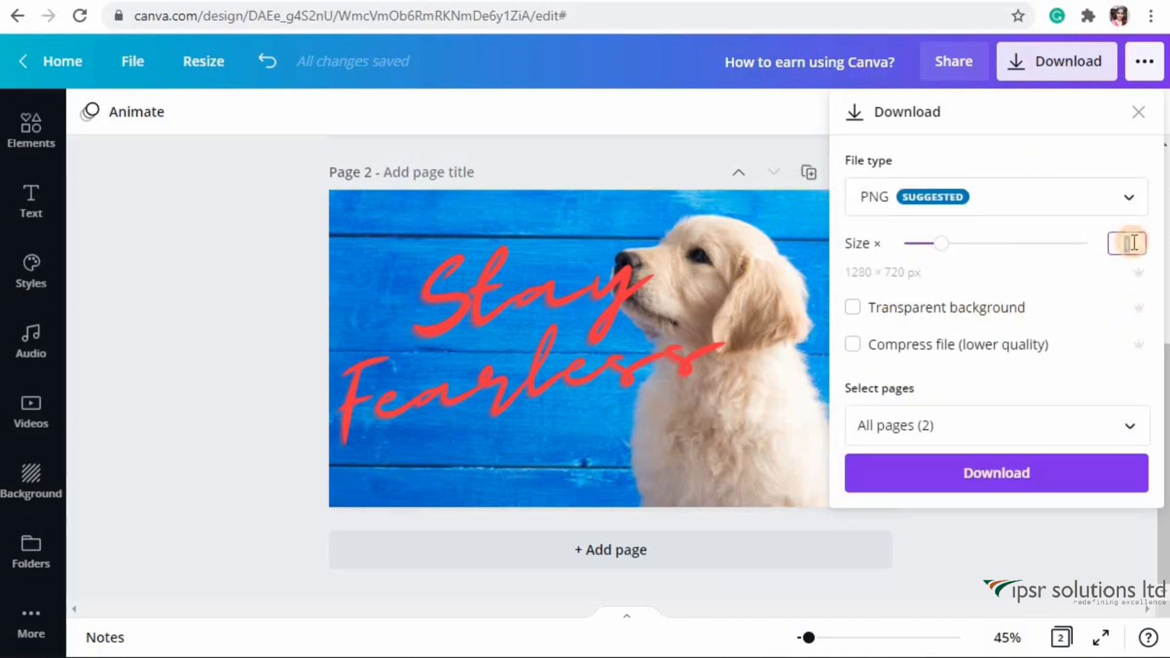
pyautogui.moveTo(942, 244)
pyautogui.mouseDown()
pyautogui.moveTo(1044, 254)
pyautogui.moveTo(938, 265)
pyautogui.mouseUp()
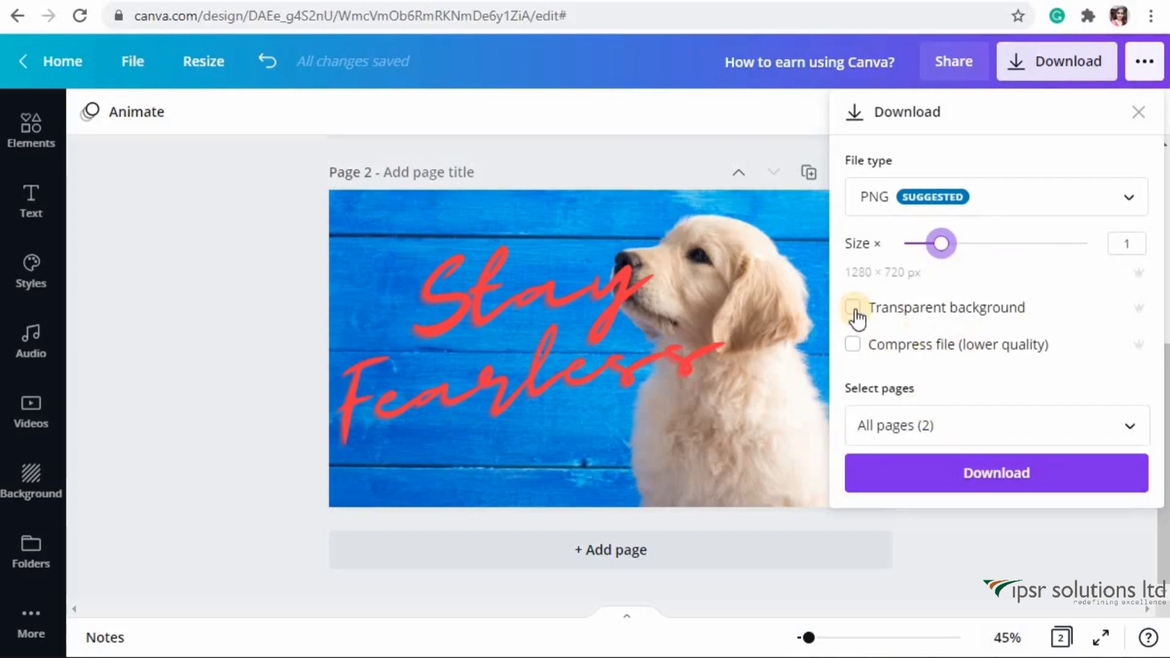
pyautogui.click(1139, 111)
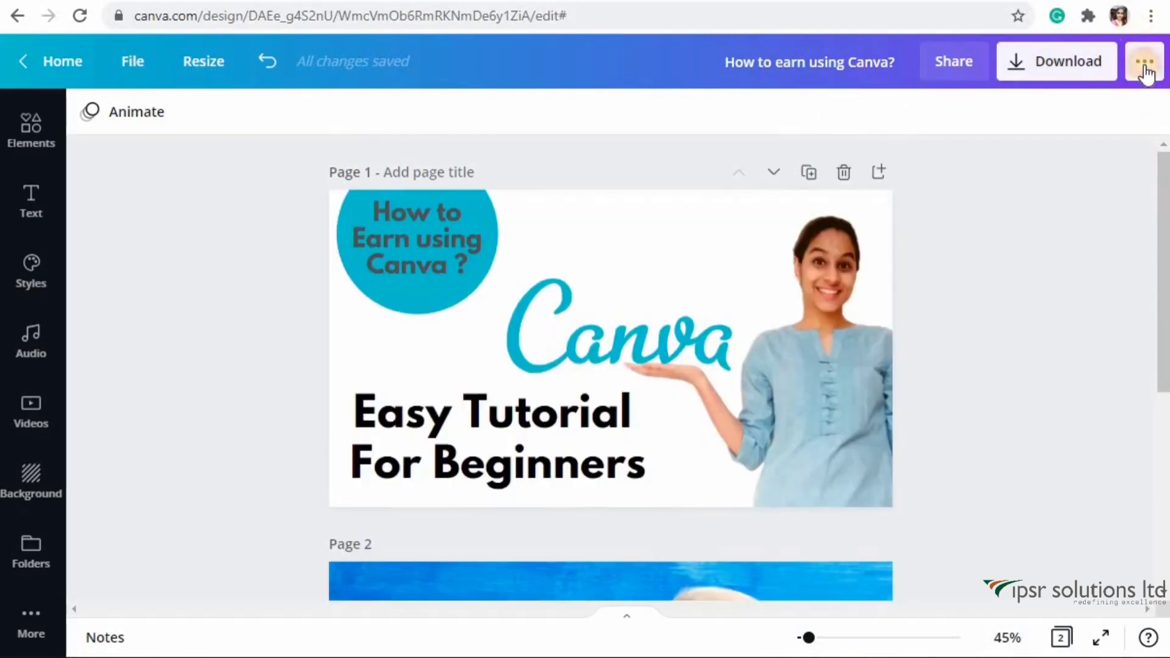
# Schedule the design for posting on Tuesday, May 25 at 01:25 PM.
pyautogui.click(1144, 63)
pyautogui.moveTo(1157, 209); pyautogui.dragTo(1156, 314)
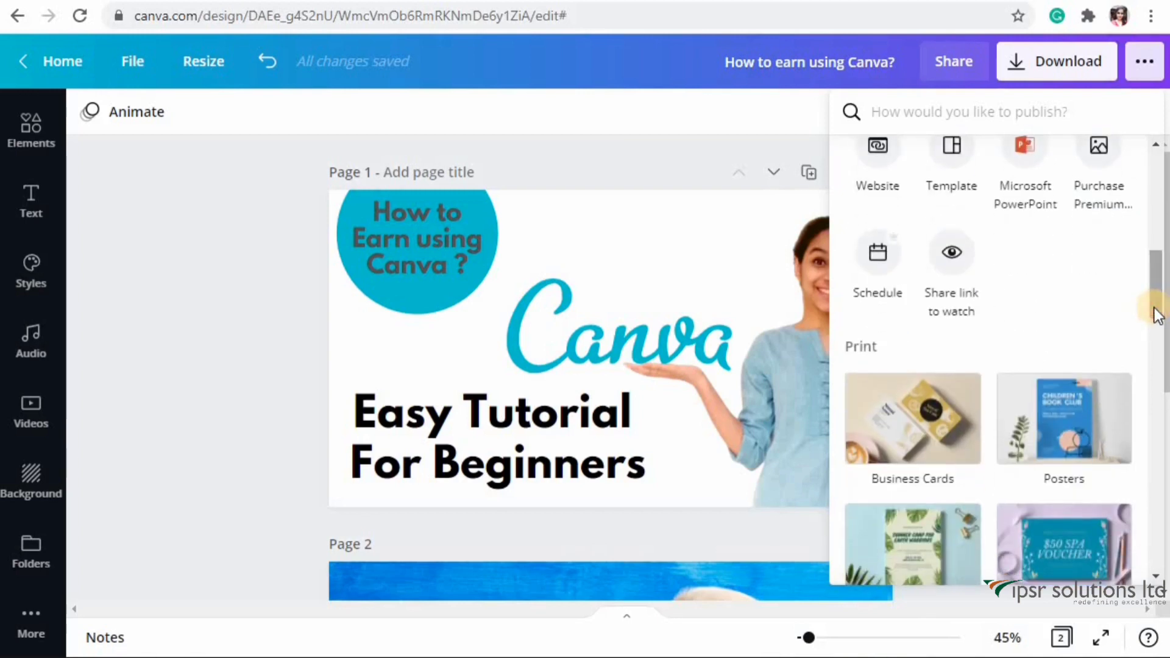
pyautogui.click(882, 262)
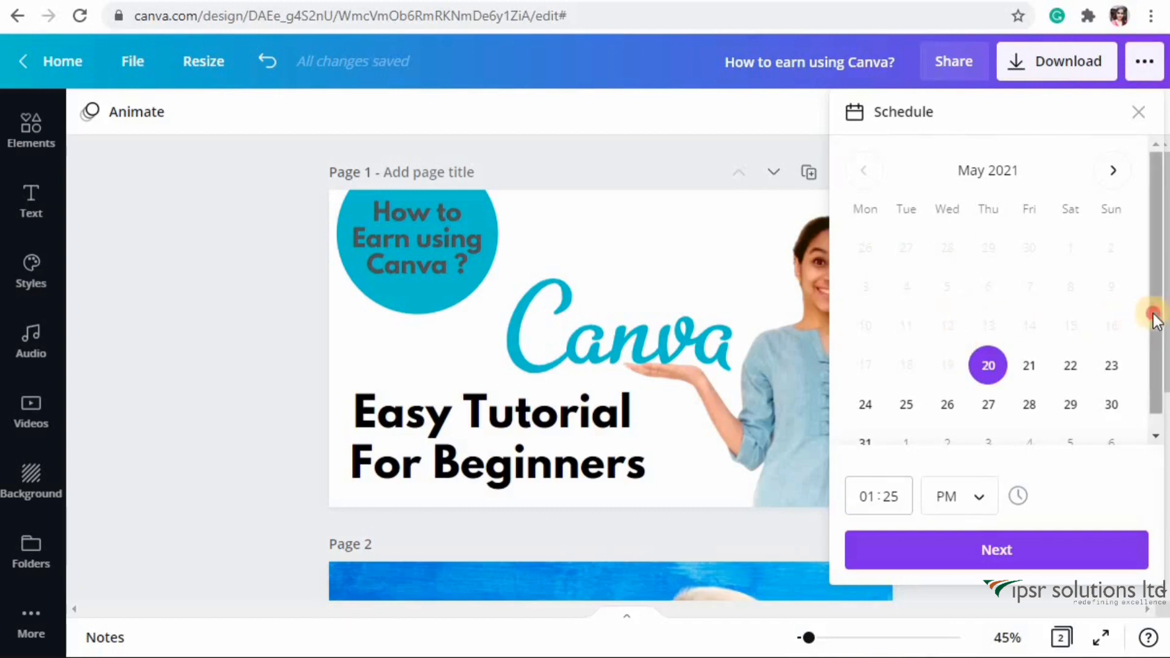
pyautogui.scroll(-1, 1149, 341)
pyautogui.click(906, 387)
pyautogui.click(997, 550)
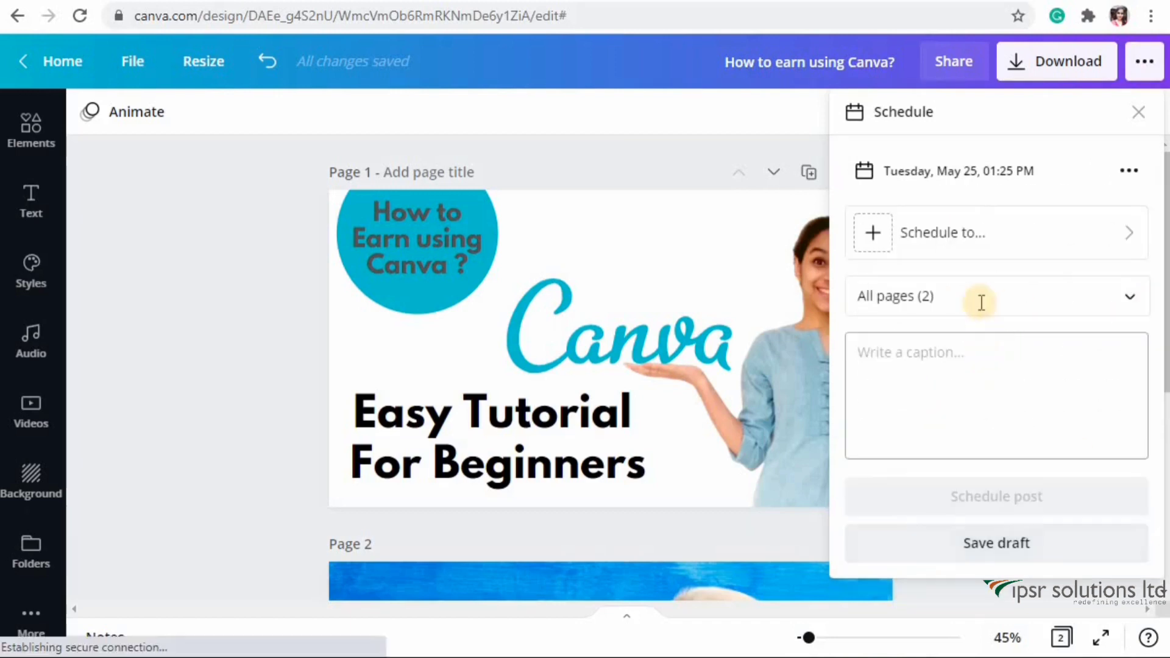
# Look over the platform choices and return to the schedule summary without picking one.
pyautogui.click(967, 235)
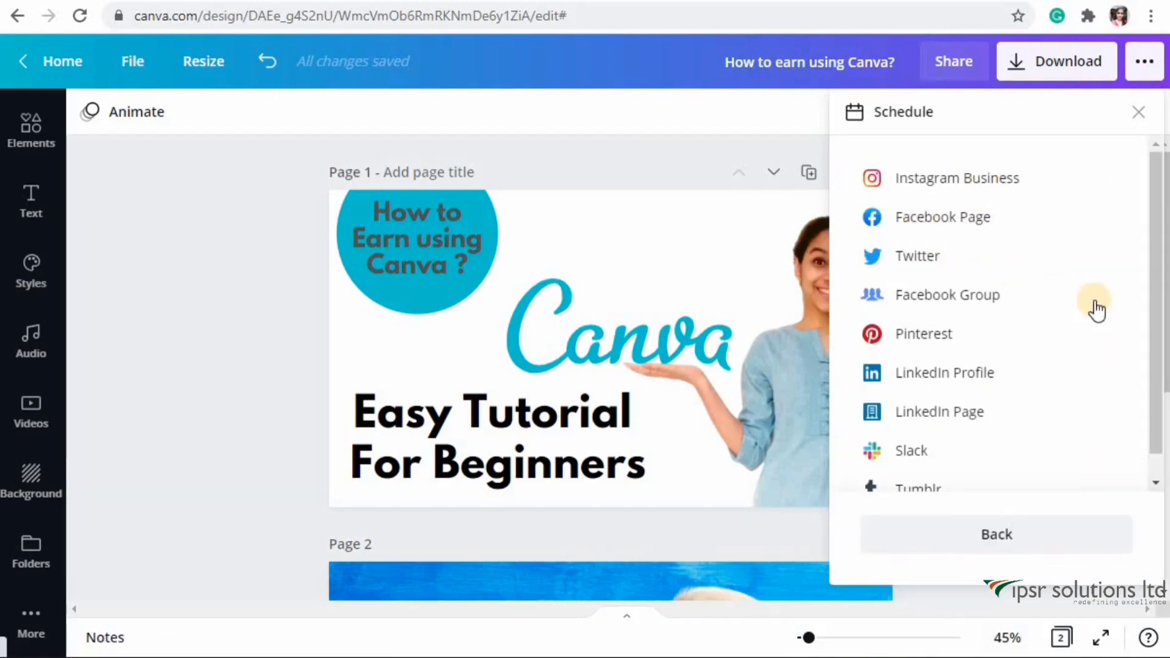
pyautogui.moveTo(1156, 300); pyautogui.dragTo(1157, 321)
pyautogui.click(1065, 536)
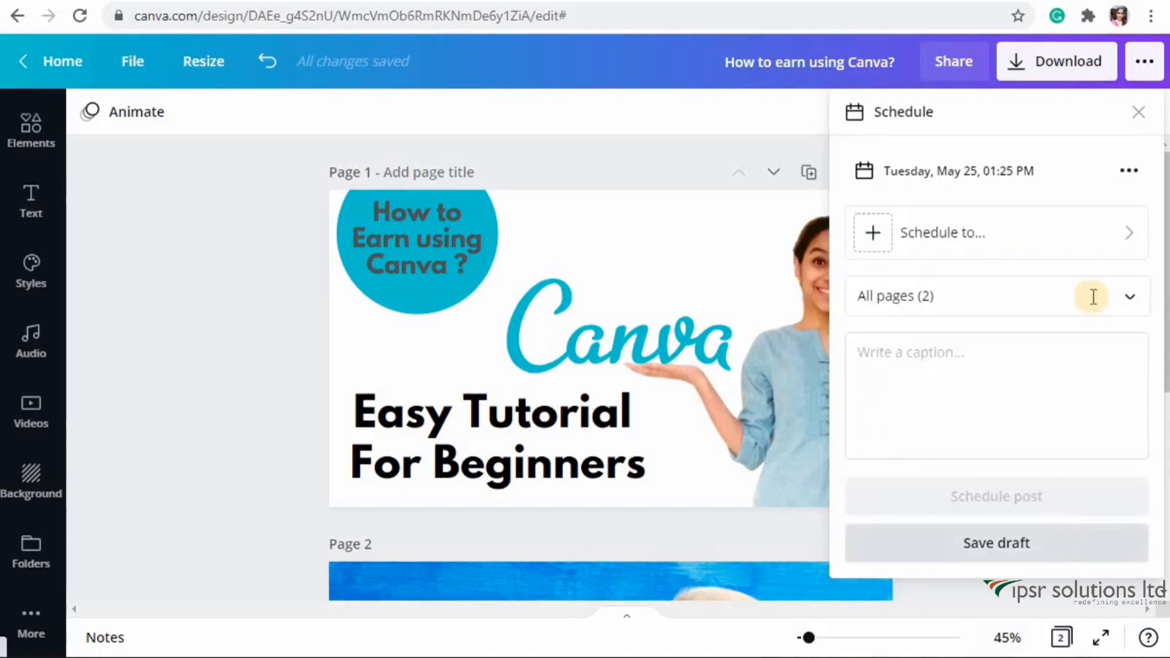